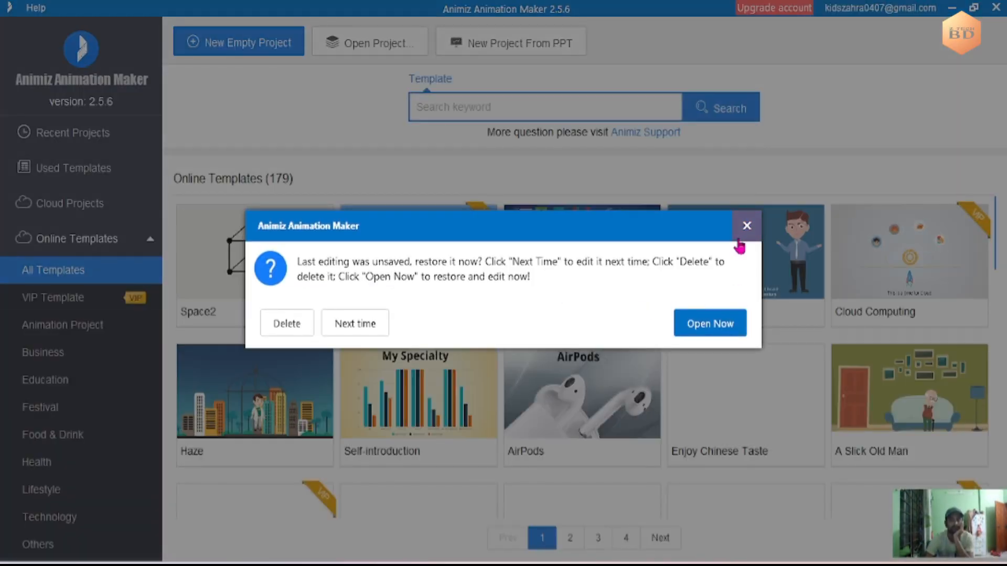
# - Create a new empty project and apply the custom 9:16 aspect ratio to its canvas
pyautogui.click(739, 240)
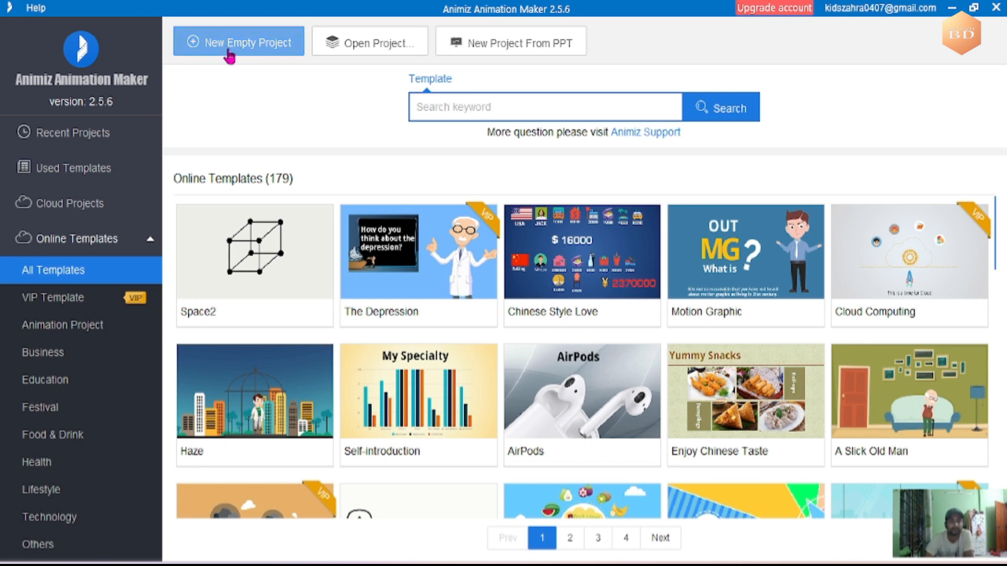
pyautogui.click(203, 52)
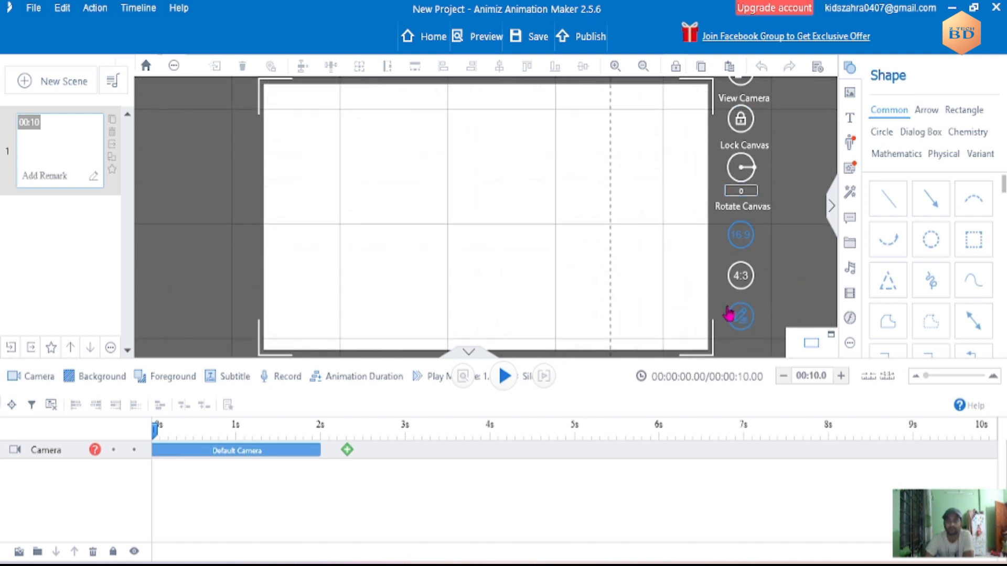
pyautogui.click(745, 321)
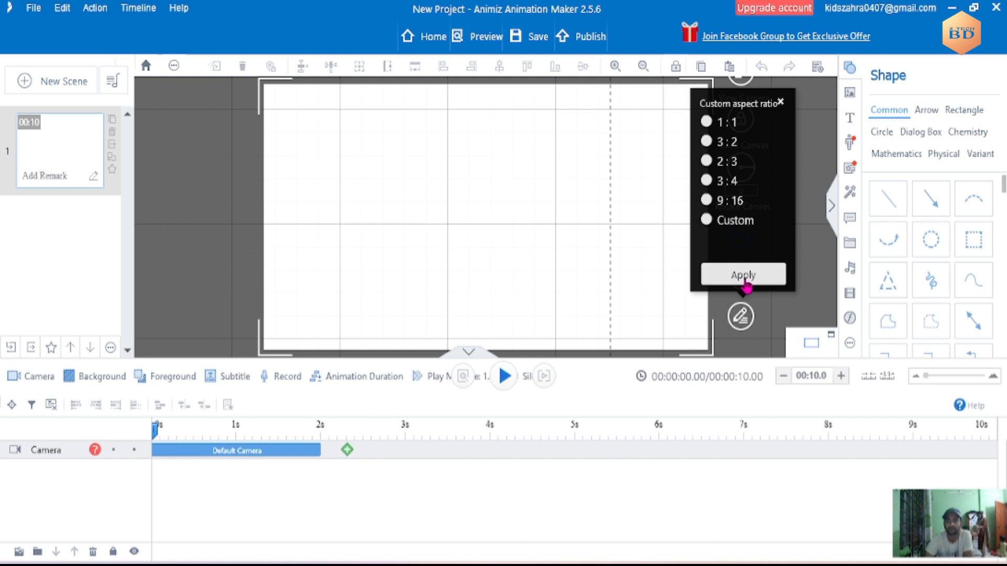
pyautogui.click(743, 275)
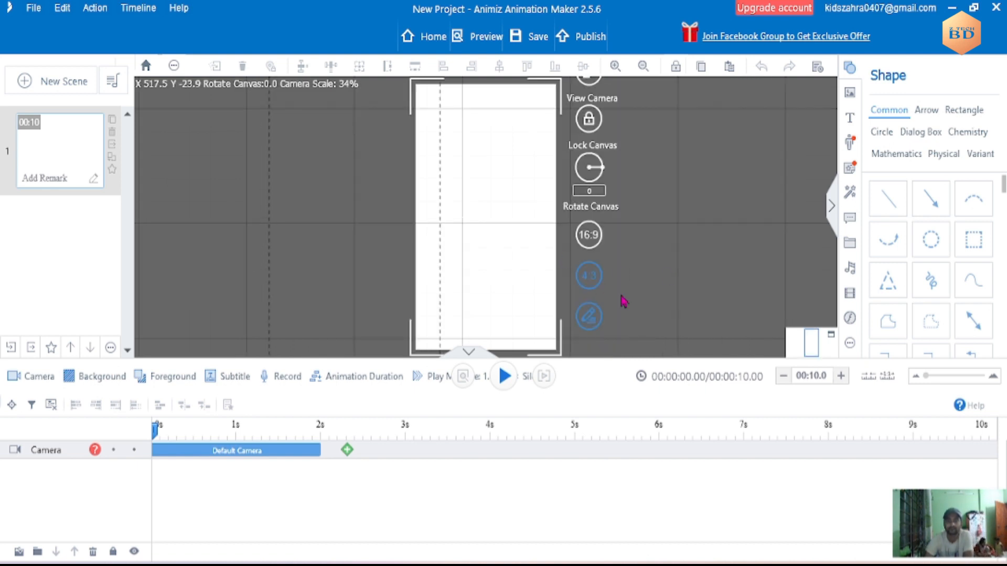
# - Add the local image "garden background picture" from the background image folder inside "A - BACKGROUND FILE" on the desktop
pyautogui.click(850, 92)
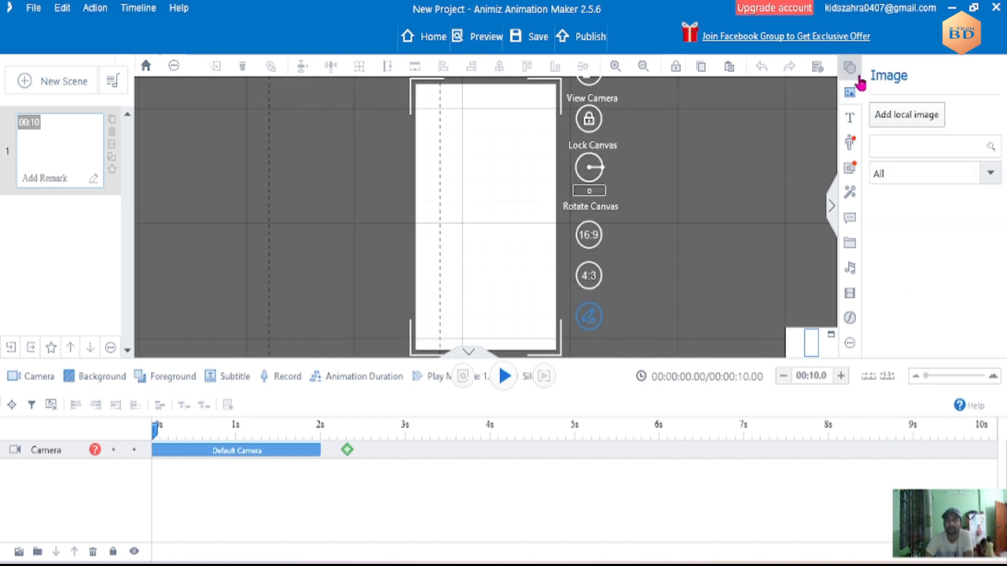
pyautogui.click(906, 115)
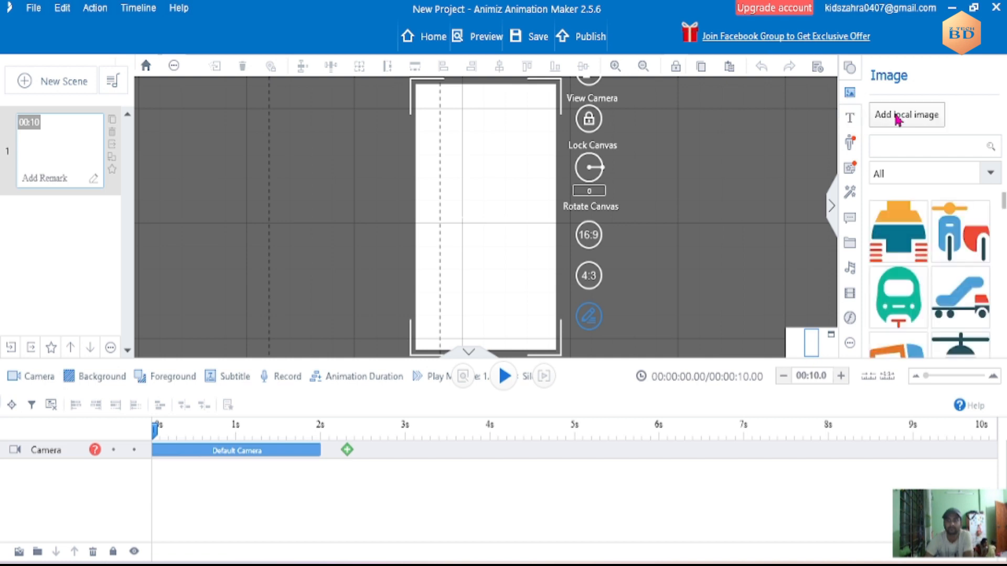
pyautogui.click(55, 166)
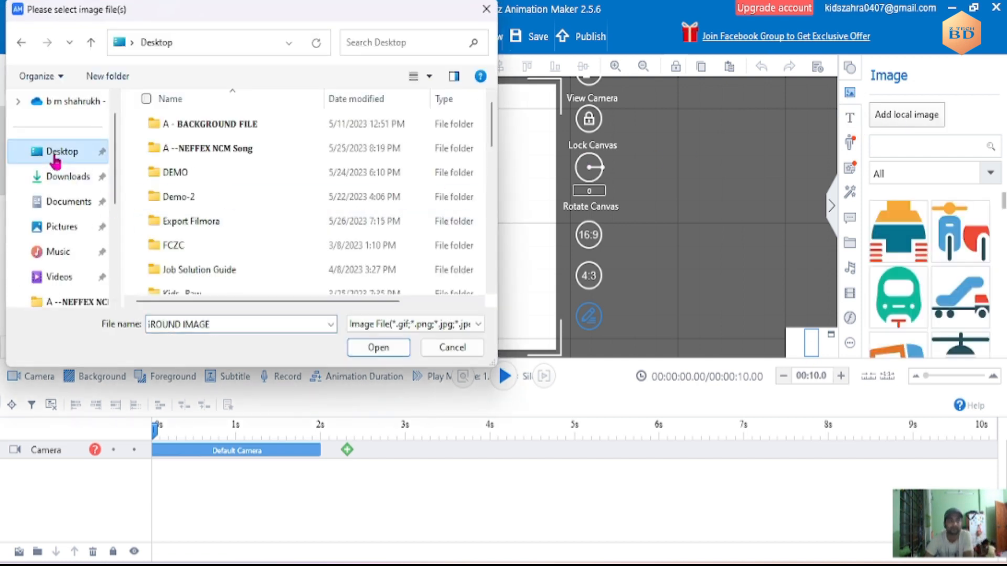
pyautogui.doubleClick(196, 123)
pyautogui.doubleClick(215, 131)
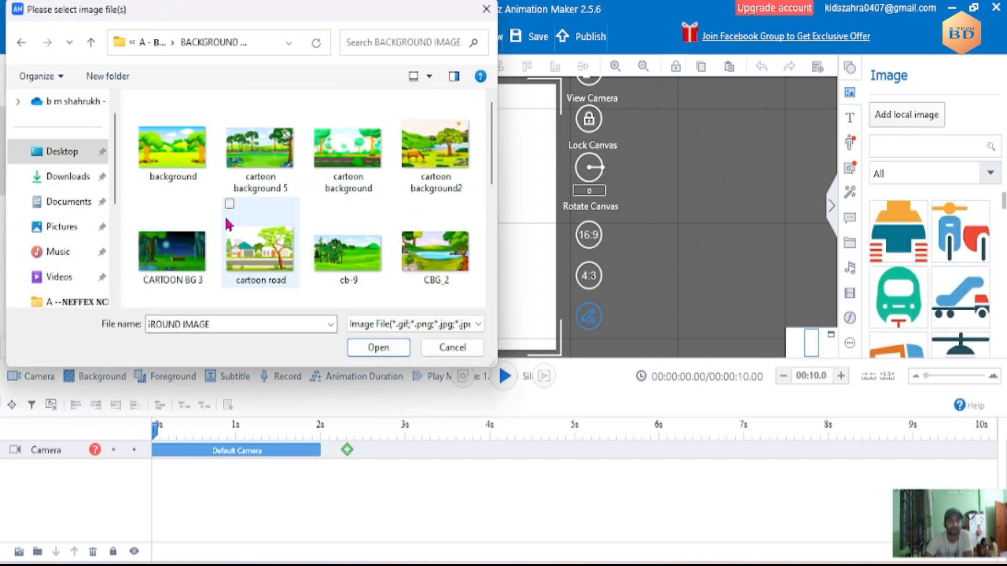
pyautogui.scroll(-3, 487, 184)
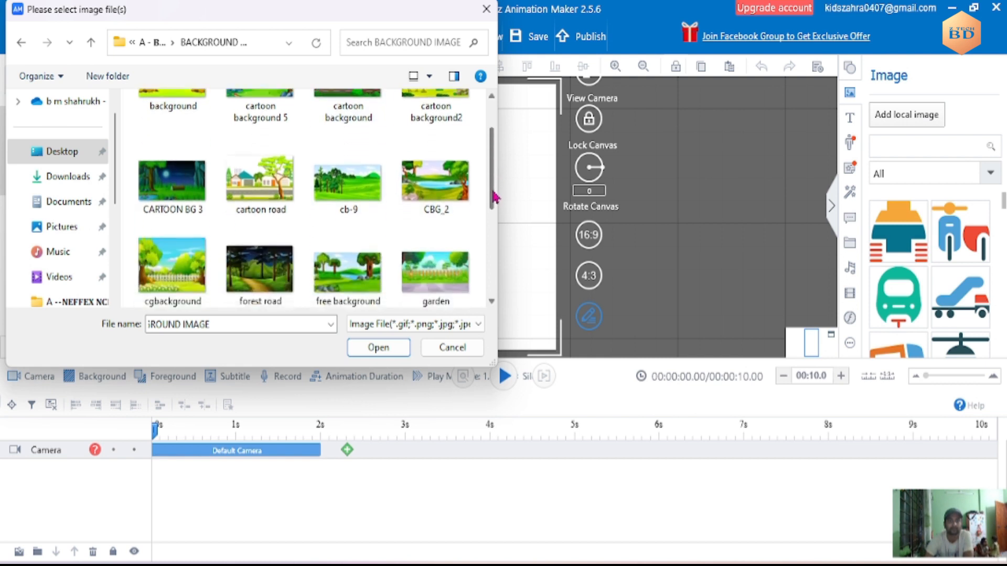
pyautogui.click(435, 202)
pyautogui.doubleClick(435, 202)
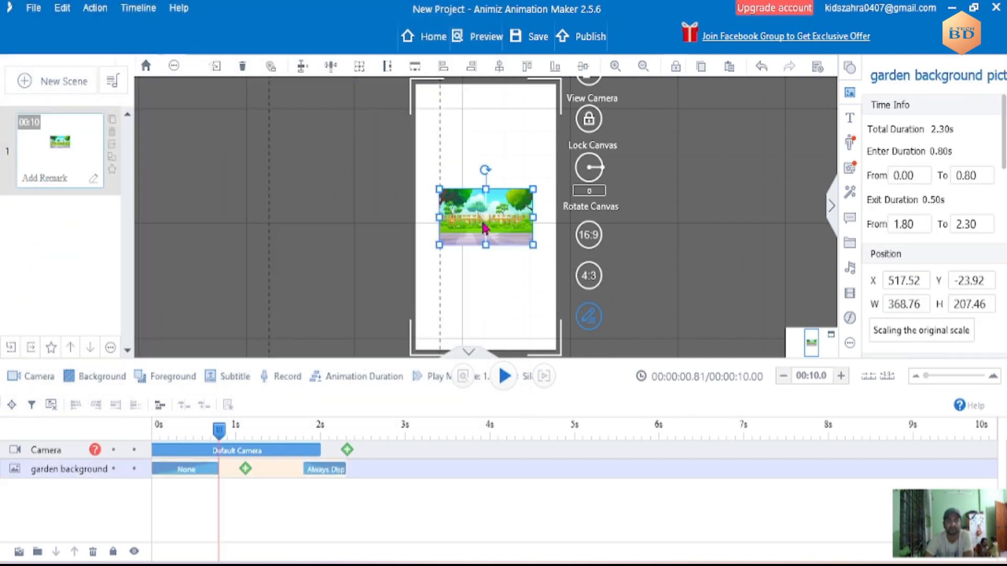
# - Move the garden picture up and stretch it over most of the portrait canvas, about 551 wide and 913 high
pyautogui.click(479, 149)
pyautogui.moveTo(479, 196); pyautogui.dragTo(454, 135)
pyautogui.moveTo(511, 159); pyautogui.dragTo(558, 356)
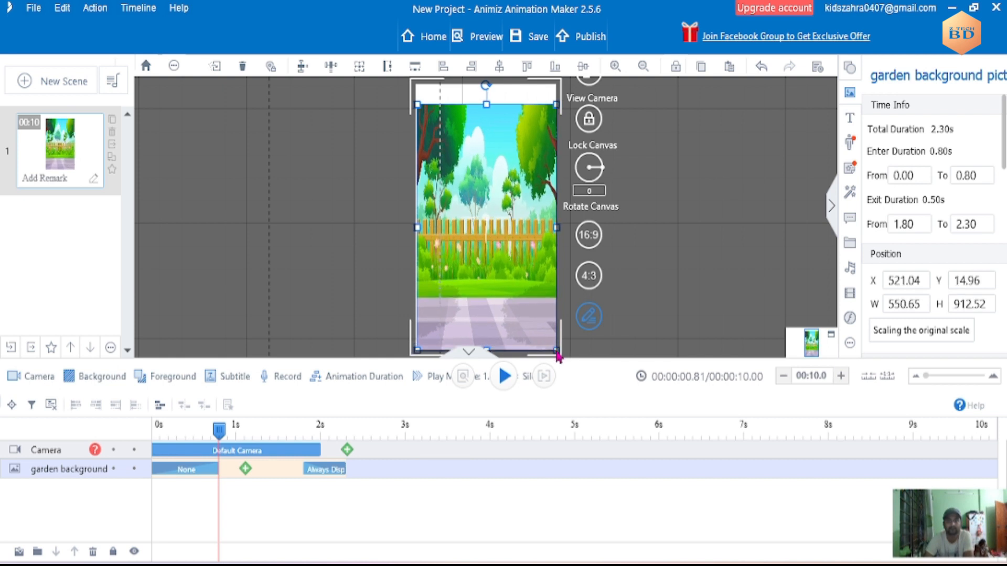
pyautogui.click(676, 320)
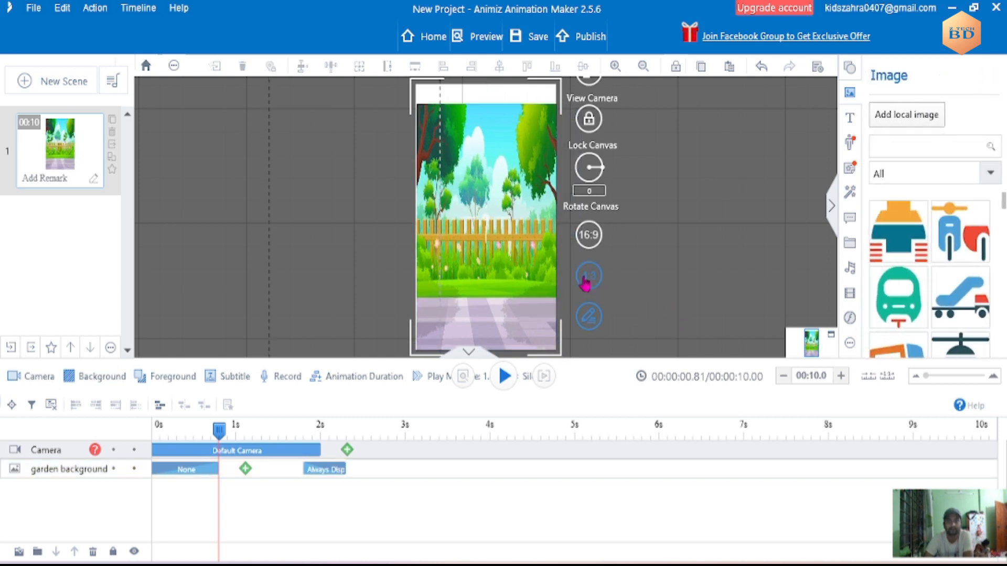
# - Stretch the garden picture beyond the canvas's right edge and up to its top edge, about 763 wide and 995 high
pyautogui.click(531, 328)
pyautogui.click(570, 353)
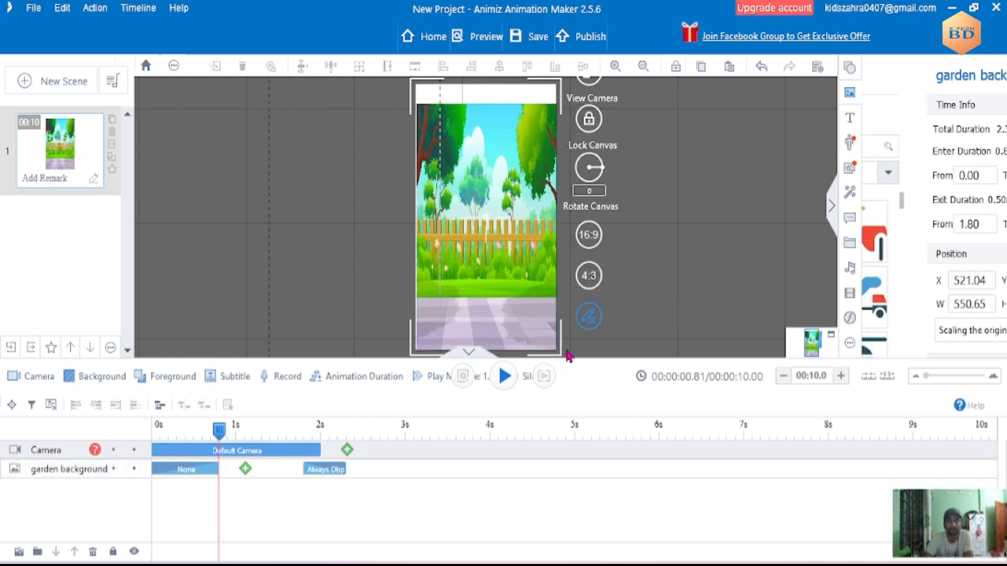
pyautogui.click(541, 340)
pyautogui.moveTo(559, 352); pyautogui.dragTo(614, 360)
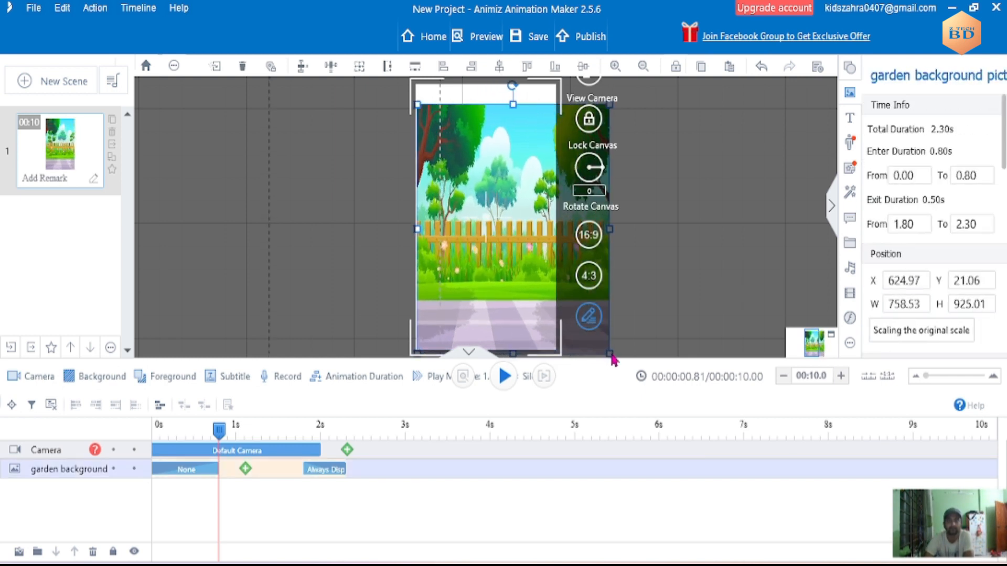
pyautogui.click(670, 314)
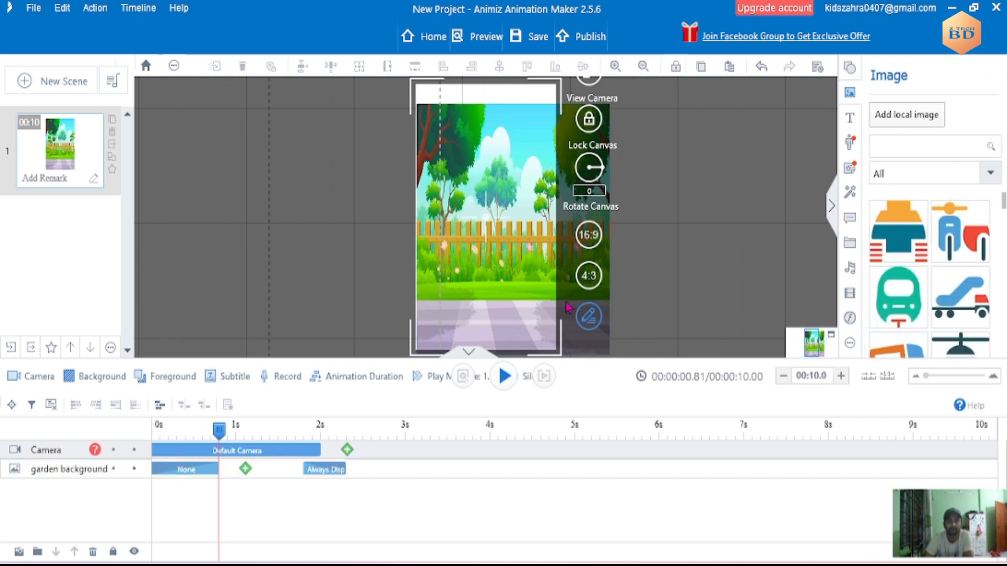
pyautogui.click(459, 201)
pyautogui.moveTo(417, 108); pyautogui.dragTo(417, 88)
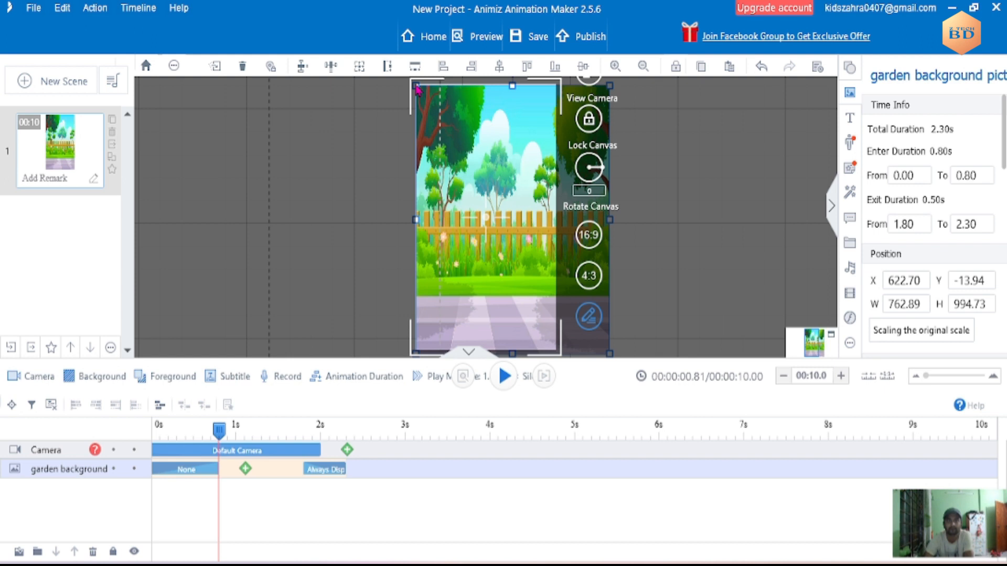
pyautogui.click(693, 218)
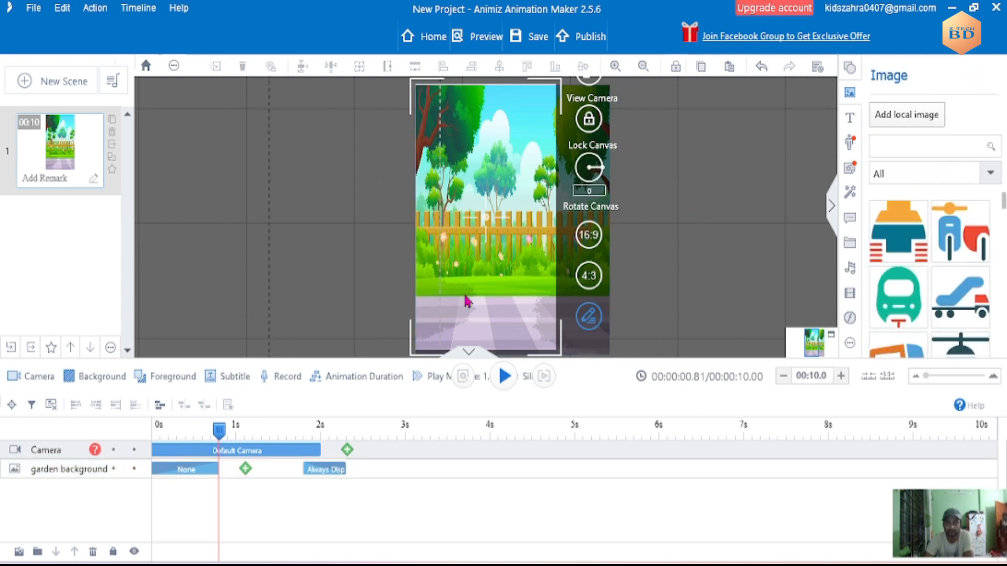
# - Return the playhead to the start of the timeline and lengthen the scene to 15 seconds
pyautogui.moveTo(217, 436); pyautogui.dragTo(145, 437)
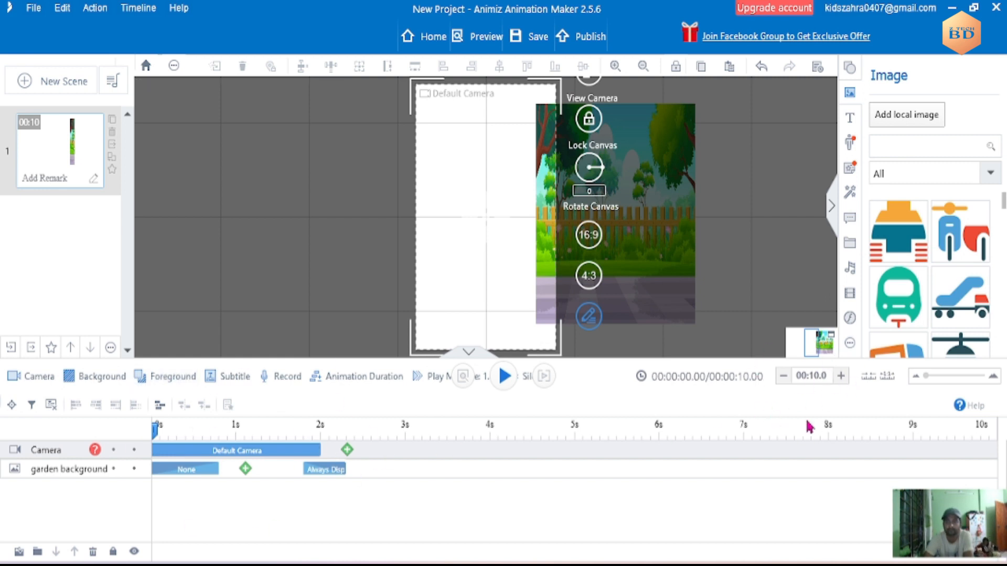
pyautogui.click(841, 377)
pyautogui.click(841, 377)
pyautogui.click(841, 377)
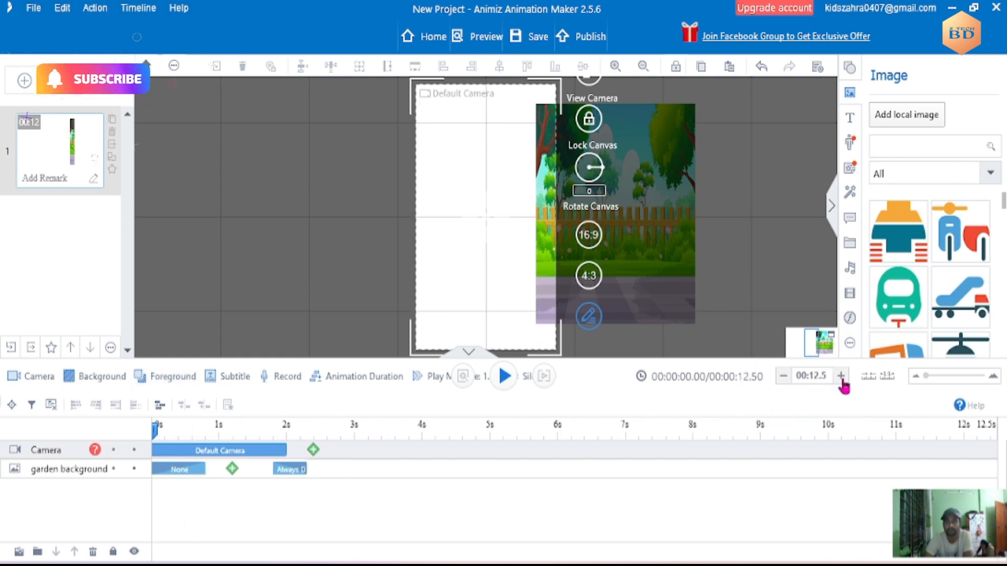
pyautogui.click(841, 377)
pyautogui.click(841, 378)
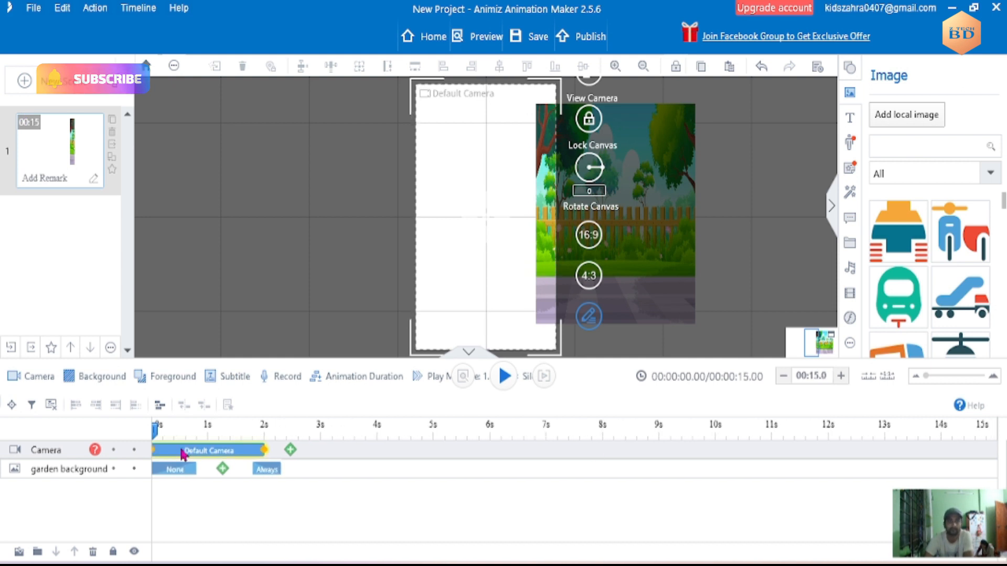
# - Extend the Default Camera clip to the end of the scene at 15 seconds
pyautogui.click(263, 451)
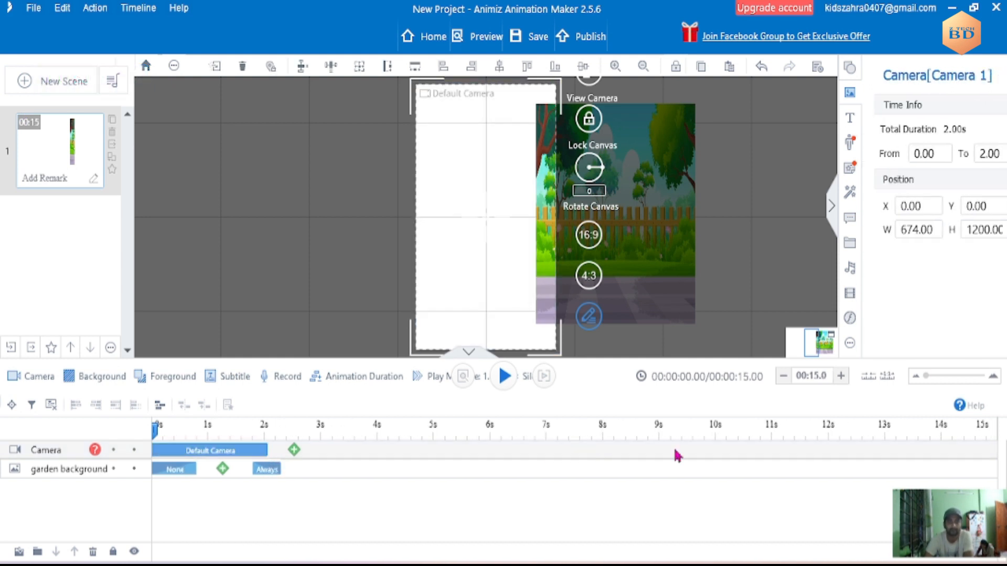
pyautogui.click(230, 454)
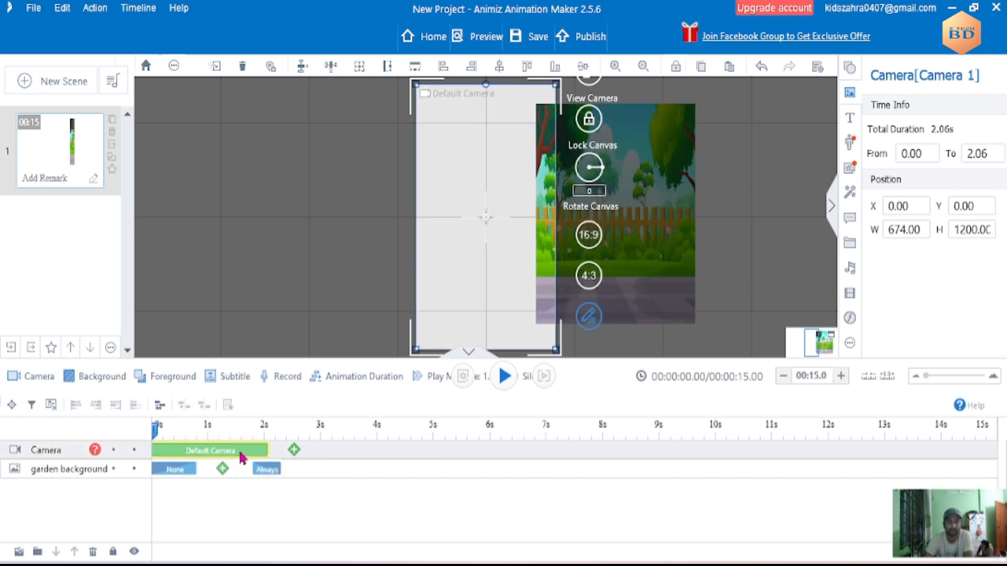
pyautogui.click(266, 458)
pyautogui.moveTo(266, 457); pyautogui.dragTo(997, 450)
# - Shorten the garden background's entrance effect to 0.20 seconds
pyautogui.click(179, 470)
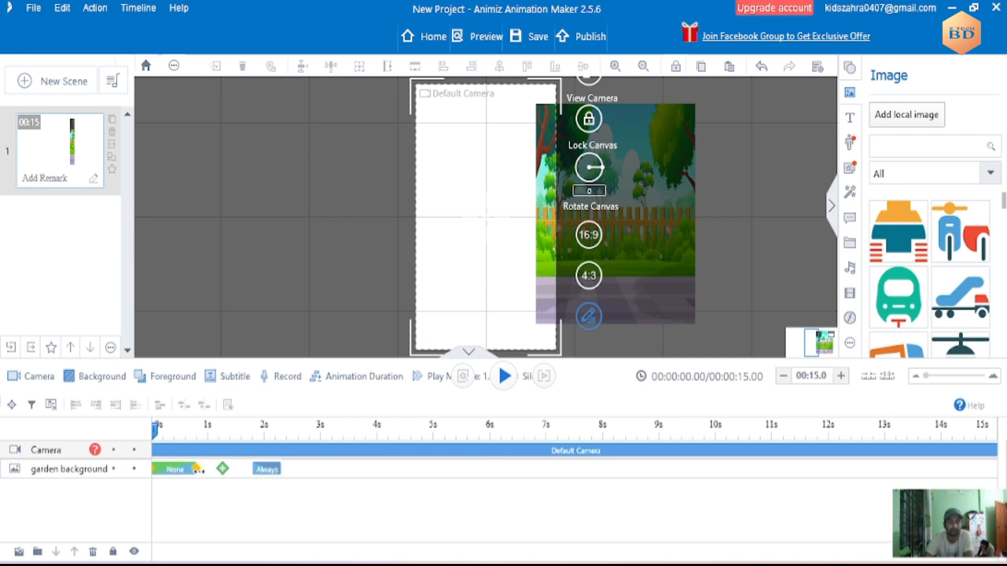
pyautogui.moveTo(198, 470); pyautogui.dragTo(163, 469)
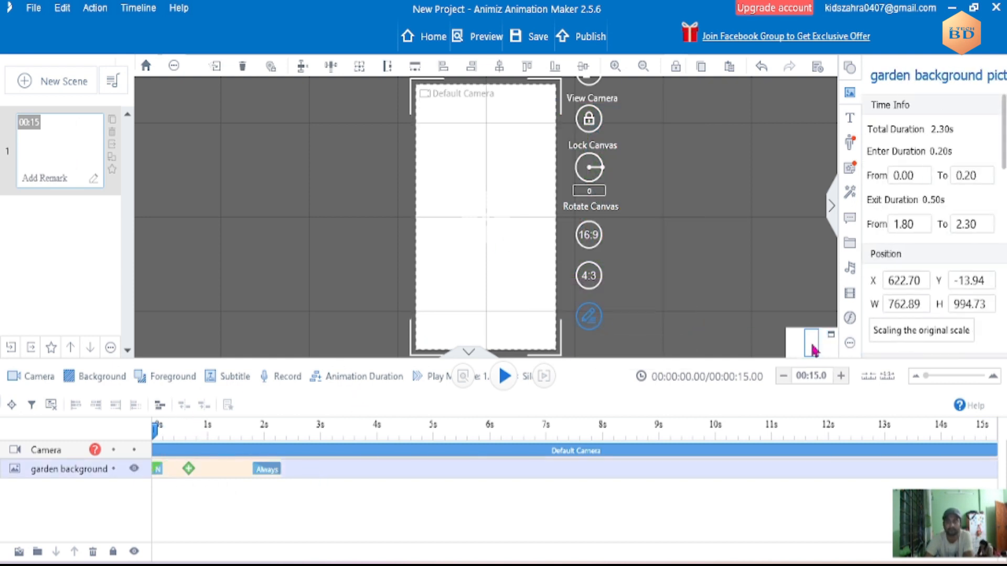
pyautogui.click(499, 265)
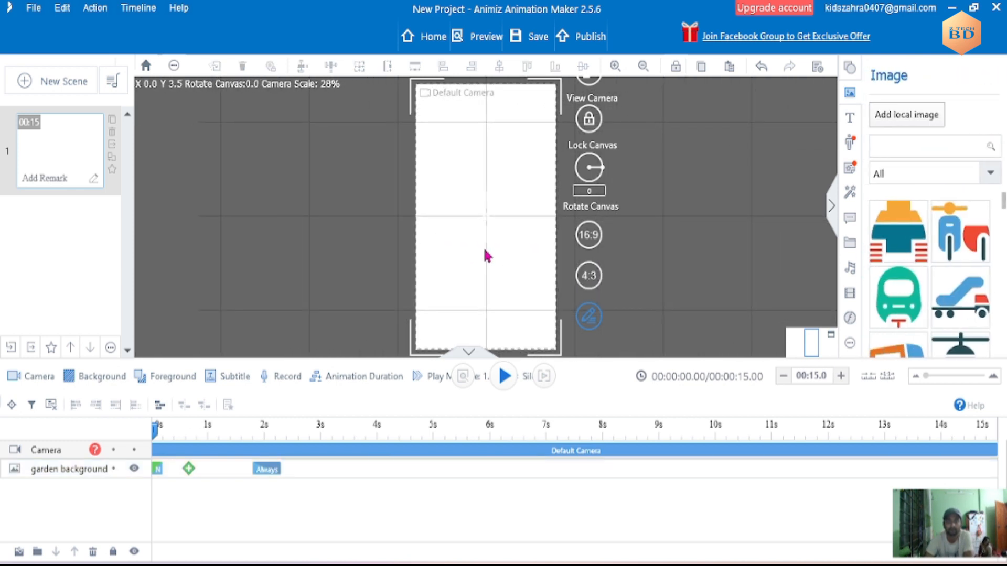
pyautogui.click(134, 475)
pyautogui.doubleClick(157, 469)
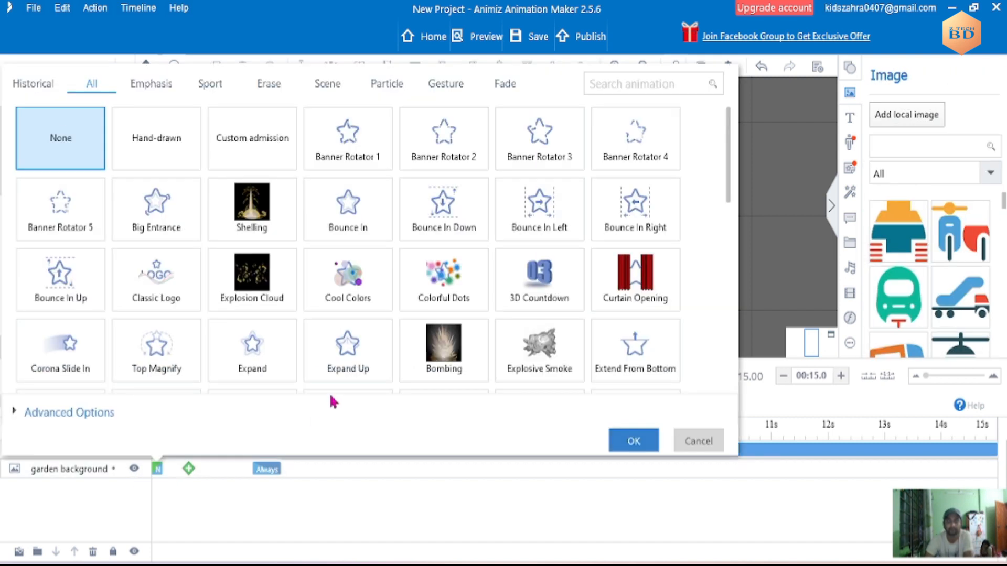
pyautogui.click(698, 440)
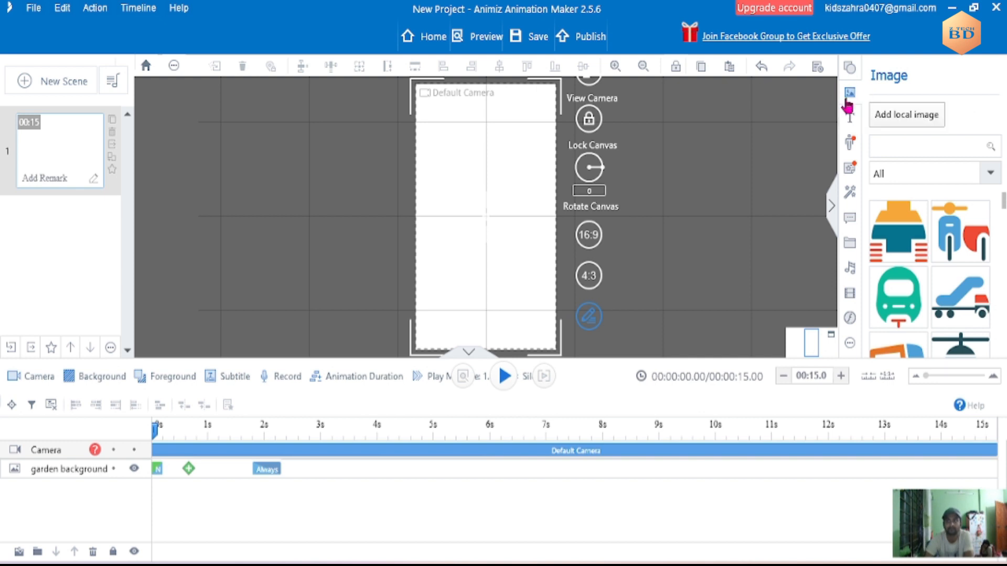
# - Add the local image "garden background picture" to the scene a second time
pyautogui.click(891, 114)
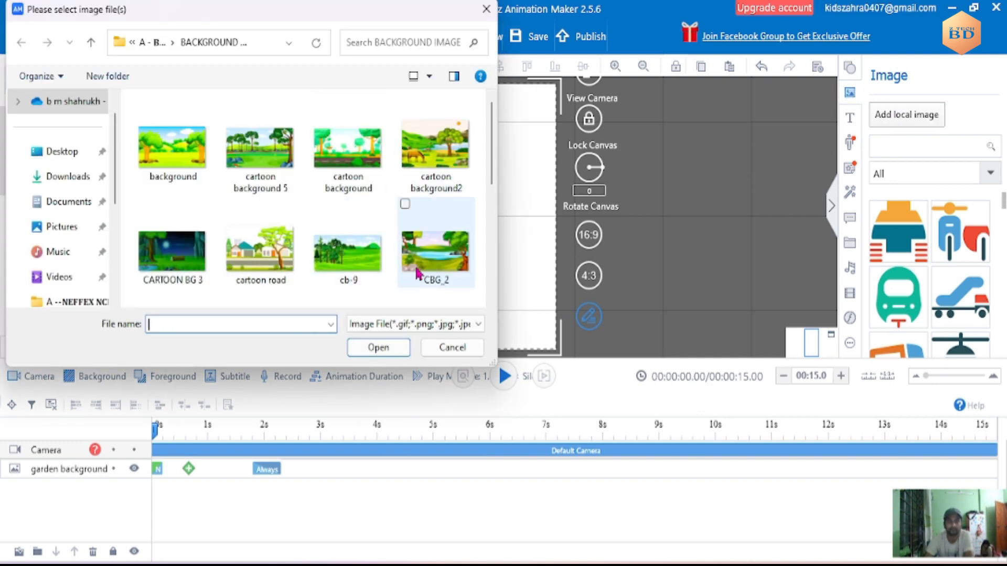
pyautogui.scroll(-2, 493, 175)
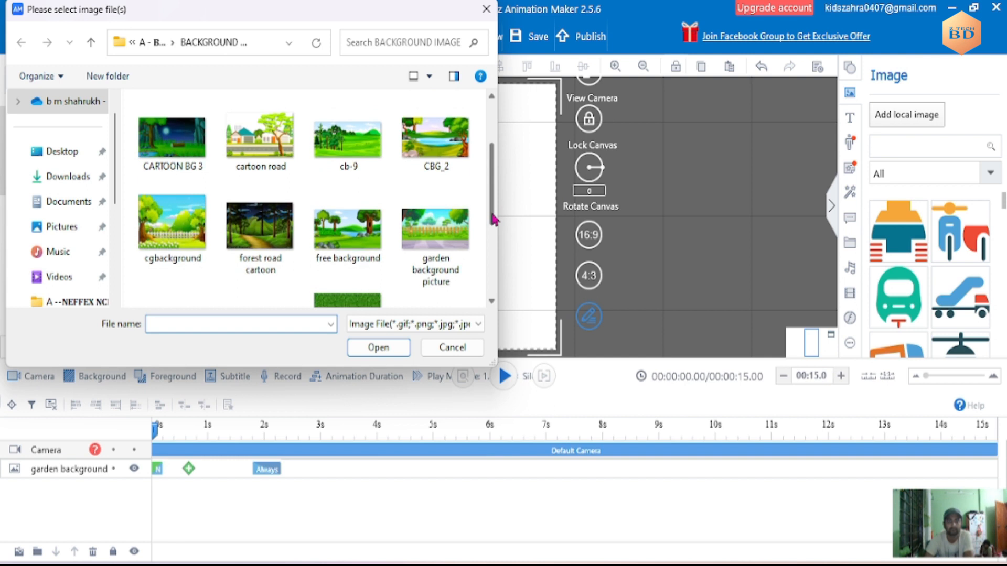
pyautogui.click(442, 216)
pyautogui.click(379, 348)
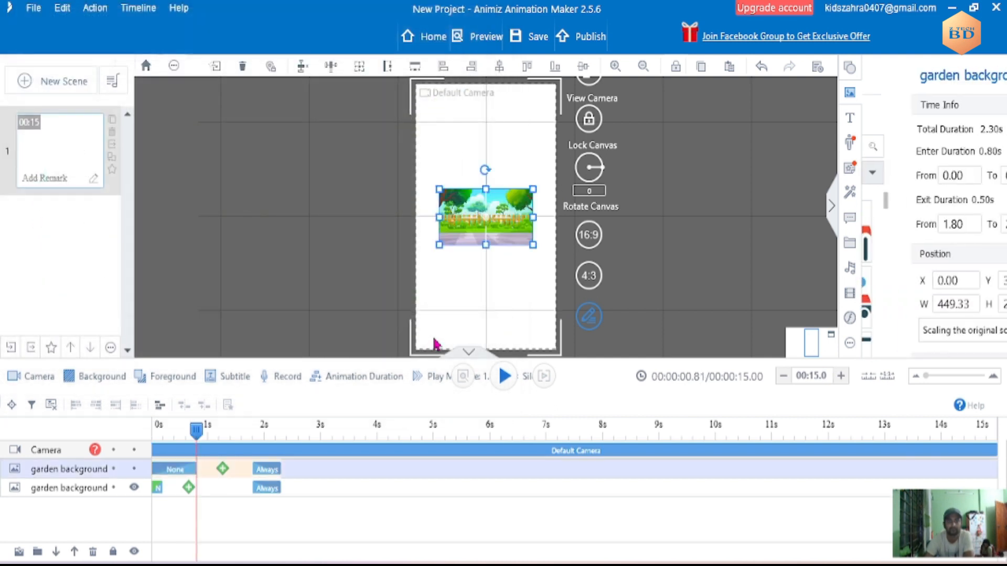
# - Stretch the second garden picture over the full canvas height and past its right edge, about 973 wide and 1196 high
pyautogui.moveTo(497, 210); pyautogui.dragTo(466, 108)
pyautogui.moveTo(510, 143); pyautogui.dragTo(687, 189)
pyautogui.moveTo(514, 152); pyautogui.dragTo(490, 358)
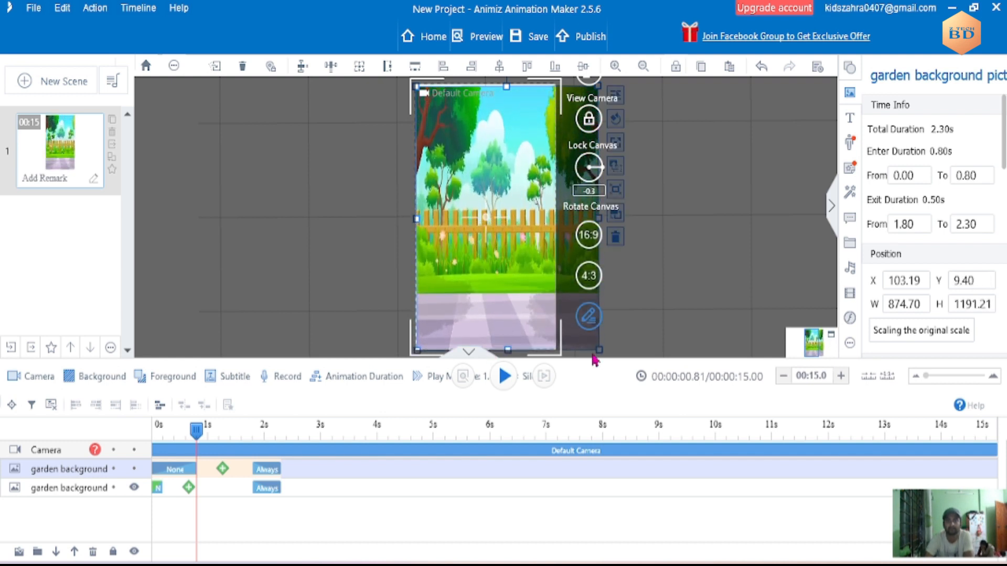
pyautogui.moveTo(603, 350); pyautogui.dragTo(623, 357)
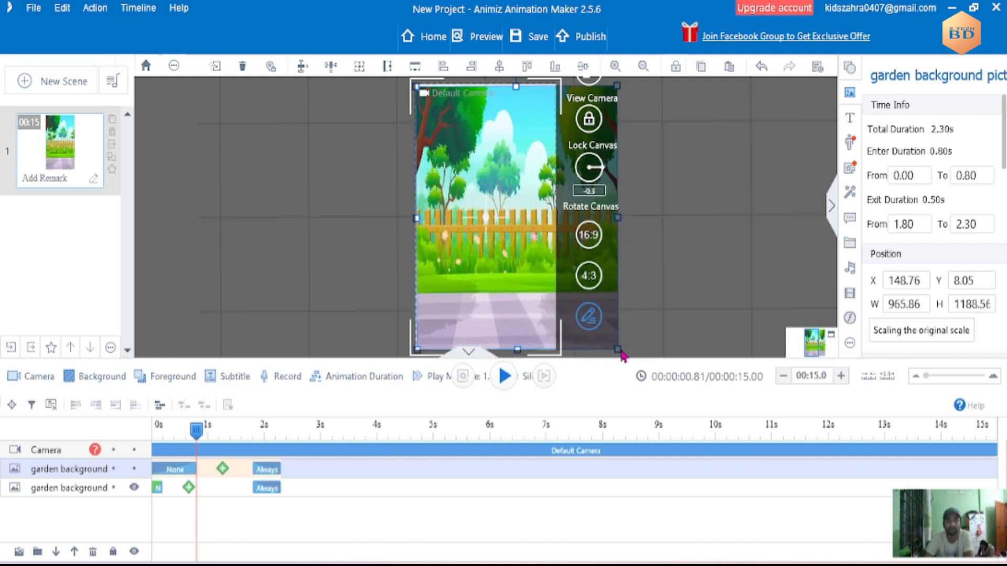
pyautogui.click(698, 290)
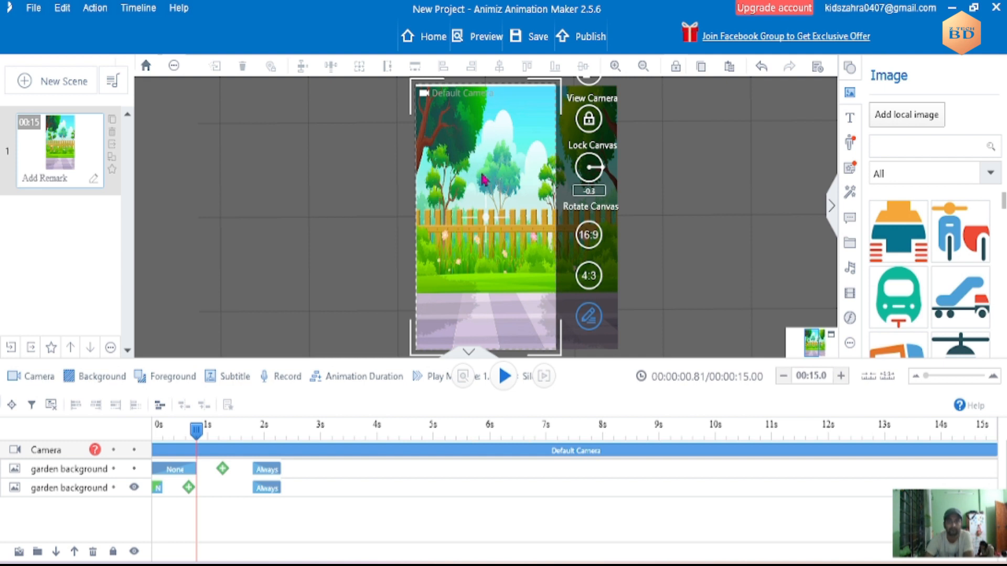
pyautogui.click(448, 121)
pyautogui.moveTo(419, 92); pyautogui.dragTo(416, 90)
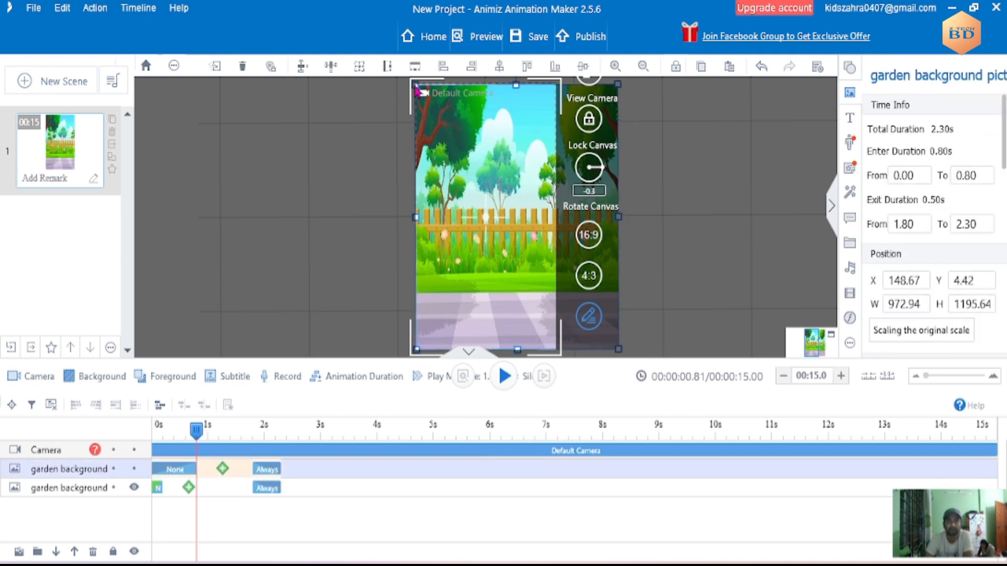
pyautogui.click(694, 234)
# - Move the playhead to 0.24 seconds and shorten the second garden background's entrance effect to 0.20 seconds
pyautogui.moveTo(197, 434); pyautogui.dragTo(164, 437)
pyautogui.moveTo(195, 470); pyautogui.dragTo(162, 470)
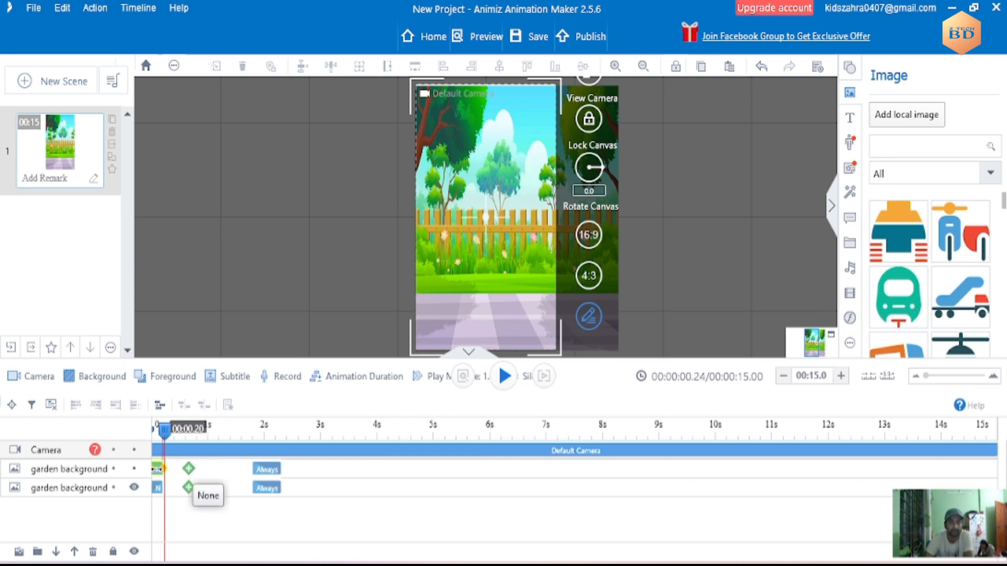
# - Return the playhead to the start and move the exit effects of both garden backgrounds to the 15-second end
pyautogui.moveTo(164, 430); pyautogui.dragTo(131, 431)
pyautogui.moveTo(268, 469); pyautogui.dragTo(977, 469)
pyautogui.moveTo(274, 496); pyautogui.dragTo(837, 508)
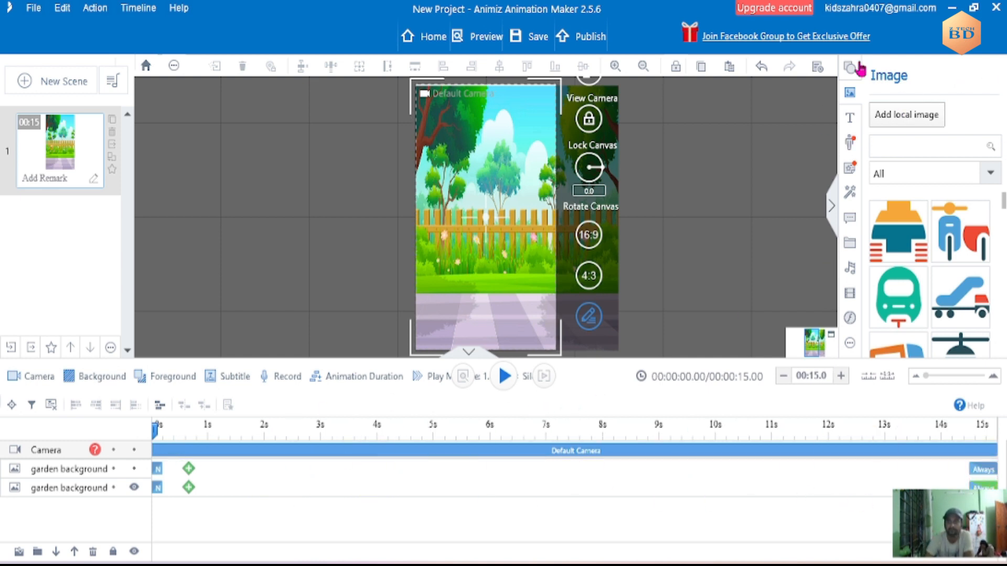
# - Search the SWF library for "cloud" and browse down to the cloud animations
pyautogui.click(851, 318)
pyautogui.click(897, 152)
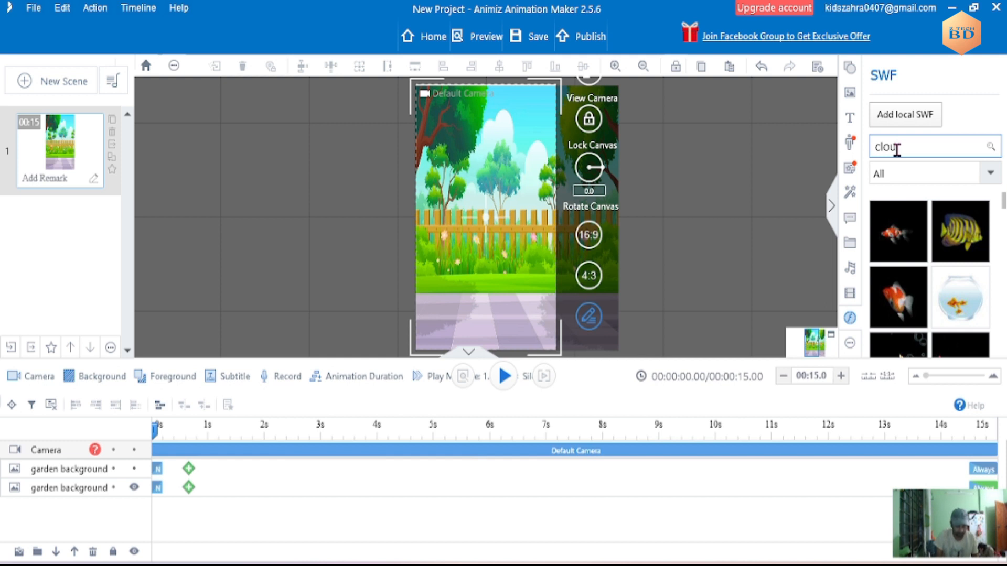
pyautogui.write('cloud')
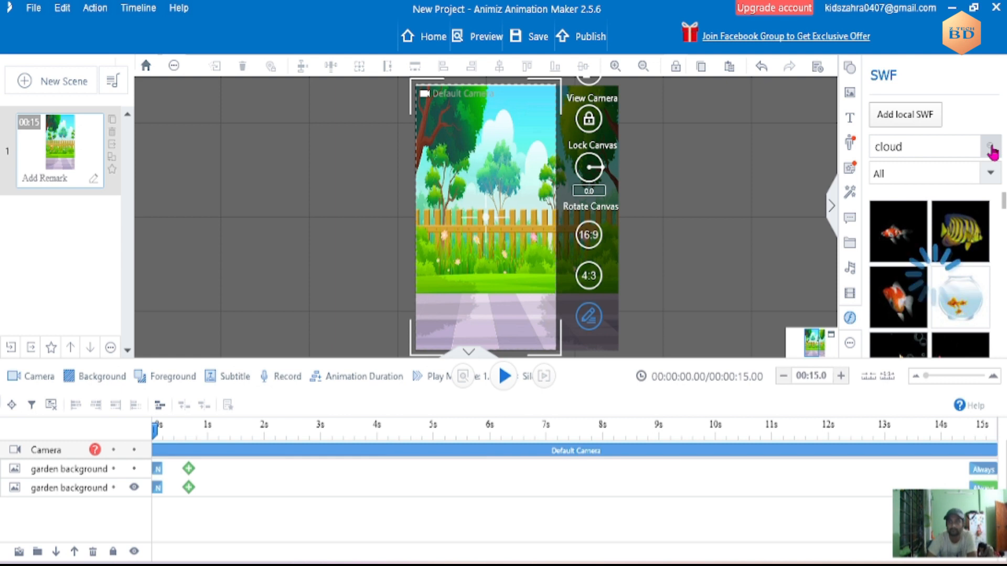
pyautogui.scroll(-5, 956, 238)
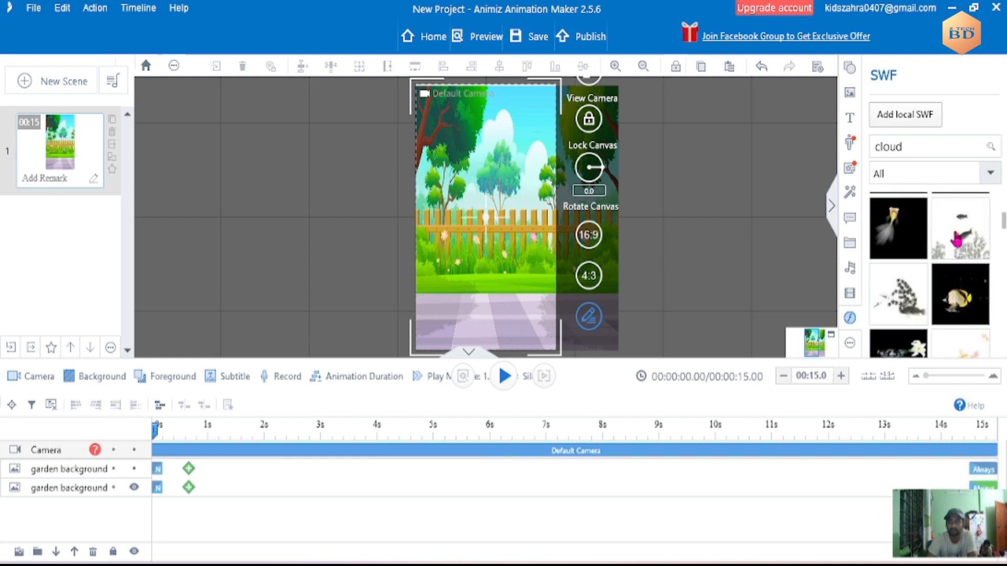
pyautogui.scroll(3, 929, 273)
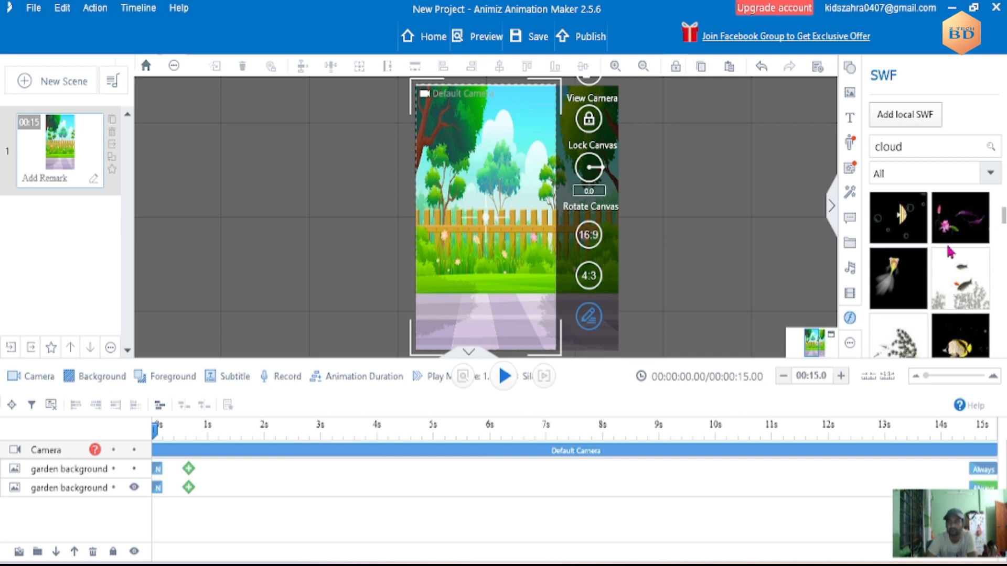
pyautogui.scroll(-5, 944, 255)
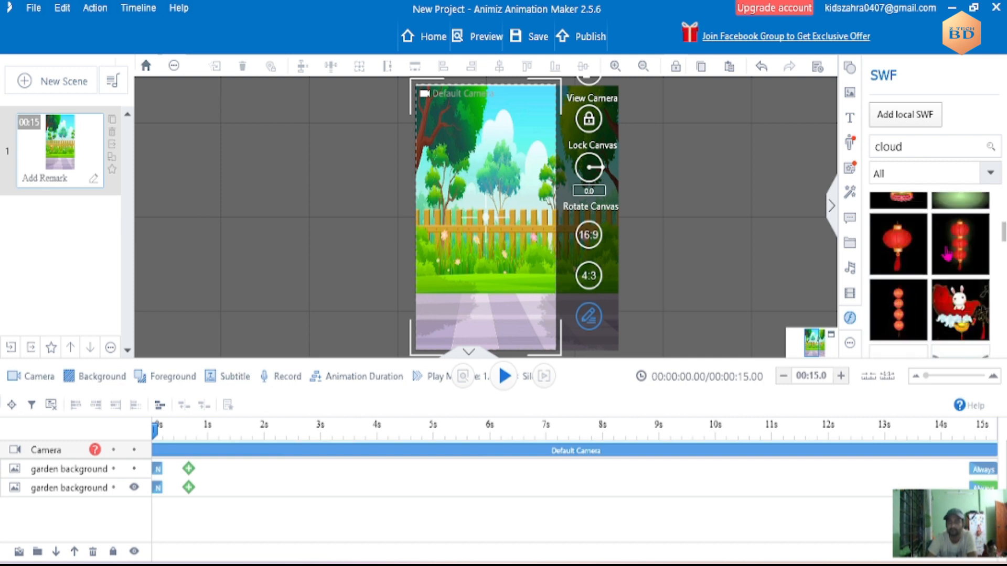
pyautogui.scroll(-3, 948, 255)
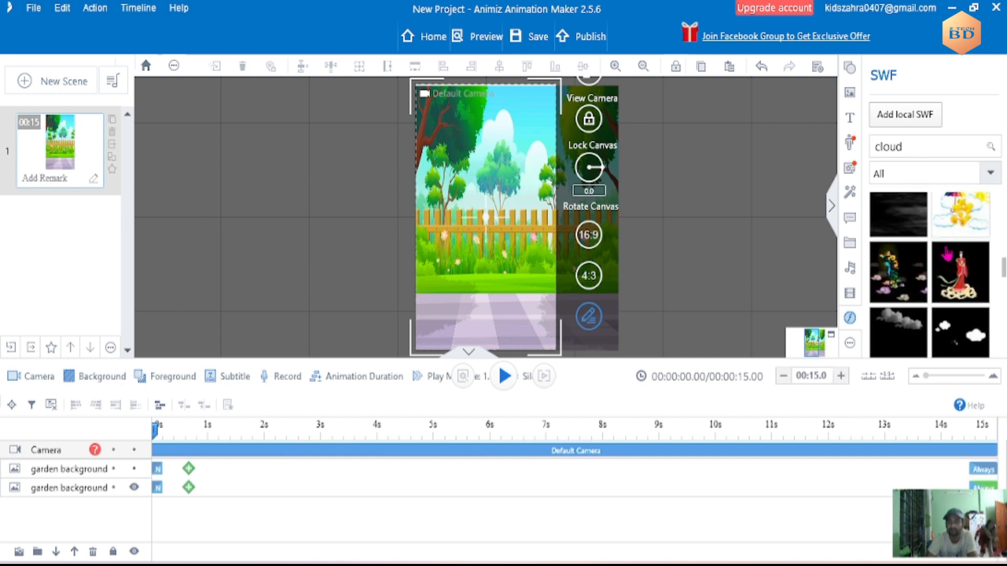
# - Add a cloud SWF to the sky, enlarge it to about 618 by 374 and let it overlap the canvas's right edge
pyautogui.moveTo(685, 244); pyautogui.dragTo(544, 175)
pyautogui.moveTo(471, 228); pyautogui.dragTo(413, 258)
pyautogui.moveTo(478, 203); pyautogui.dragTo(565, 155)
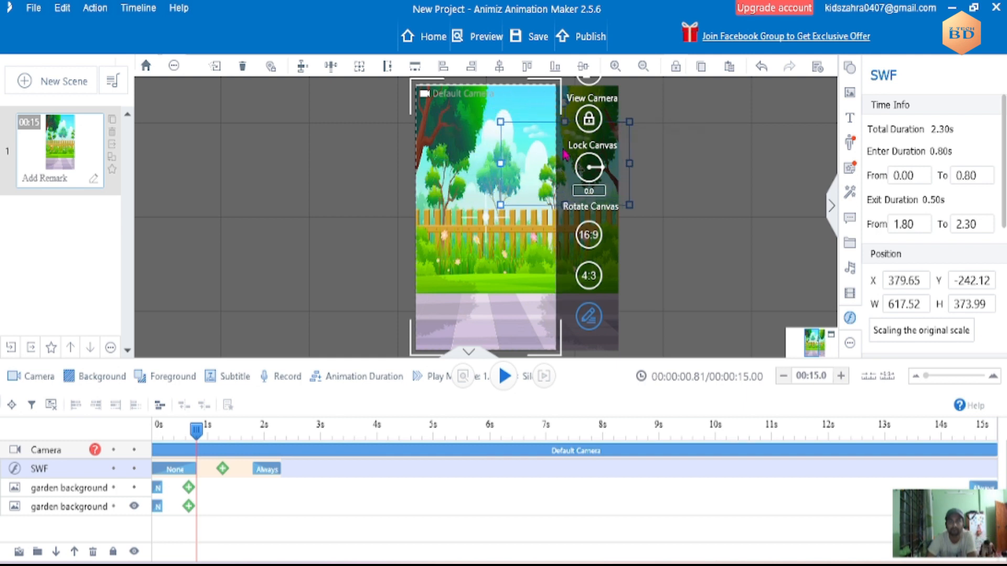
pyautogui.click(757, 299)
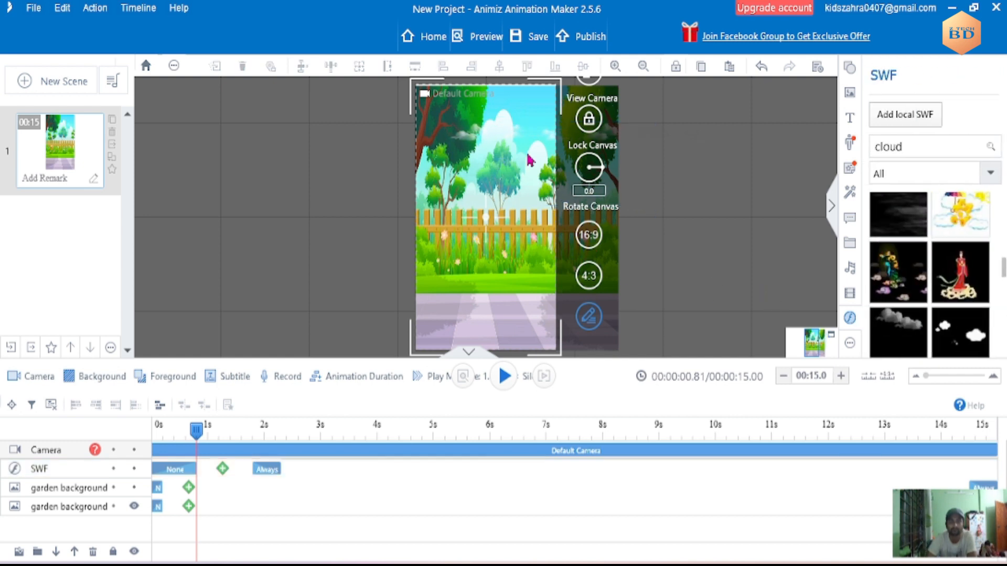
# - Return the playhead to the start and move the cloud SWF layer below both garden backgrounds
pyautogui.click(496, 153)
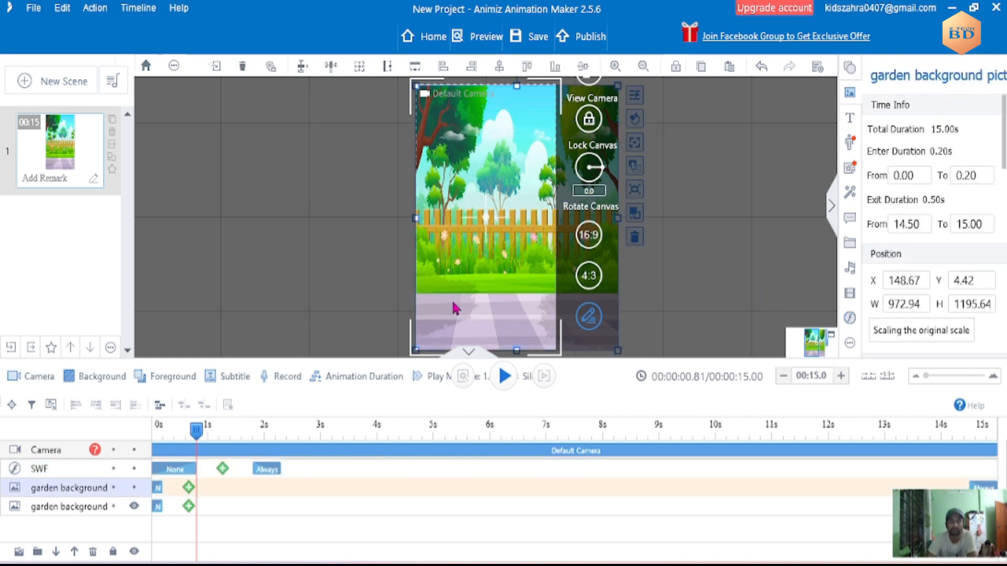
pyautogui.click(497, 139)
pyautogui.click(494, 141)
pyautogui.moveTo(196, 433); pyautogui.dragTo(153, 432)
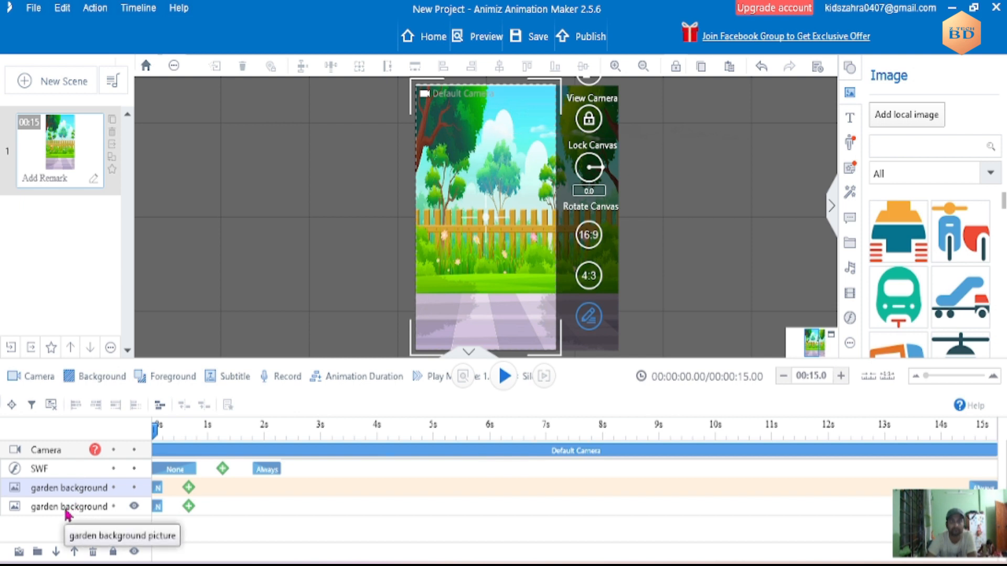
pyautogui.moveTo(66, 474); pyautogui.dragTo(87, 508)
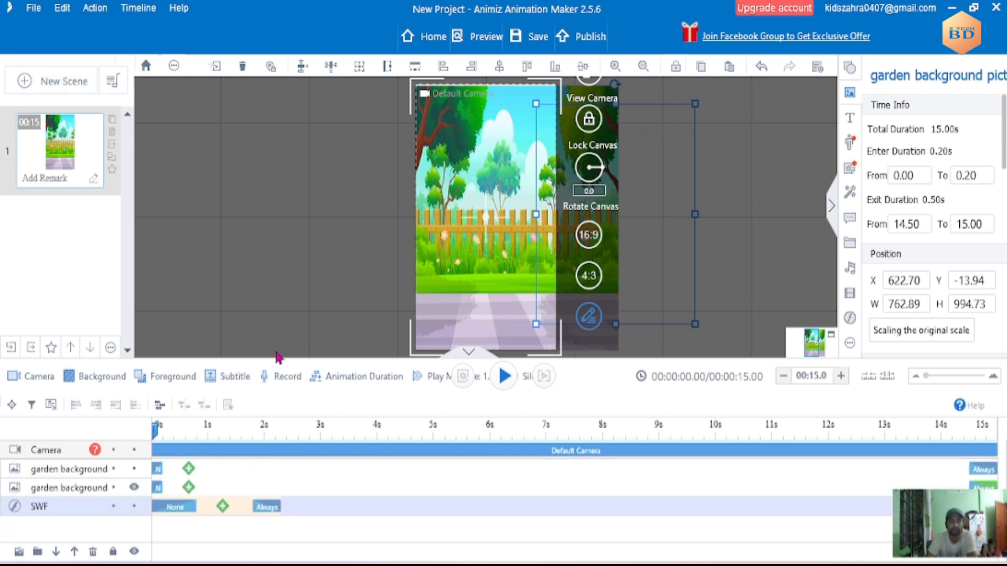
# - Stretch the cloud SWF's entrance effect to 14.50 seconds, with its exit effect running to 15.00 seconds
pyautogui.moveTo(156, 432); pyautogui.dragTo(112, 433)
pyautogui.moveTo(190, 513); pyautogui.dragTo(969, 507)
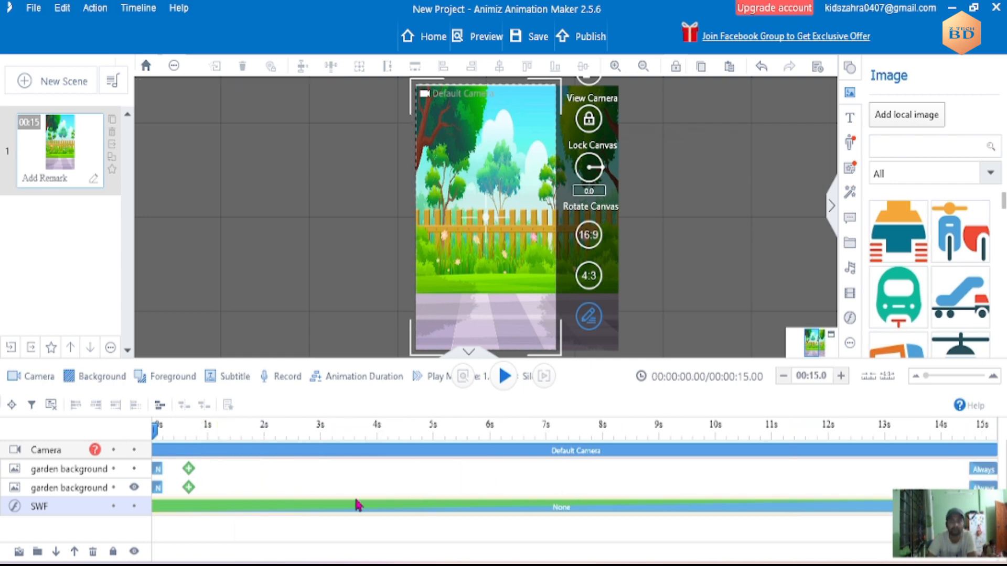
pyautogui.doubleClick(354, 509)
pyautogui.click(354, 510)
pyautogui.click(94, 512)
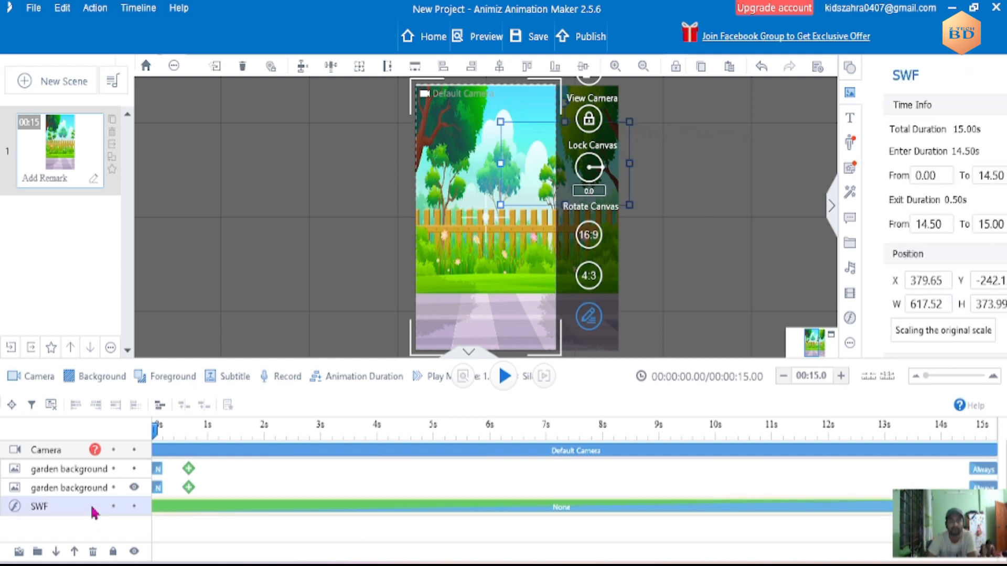
# - Shift the upper garden background slightly on the canvas to about X 155, Y -4
pyautogui.moveTo(525, 182)
pyautogui.mouseDown()
pyautogui.moveTo(469, 192)
pyautogui.moveTo(526, 180)
pyautogui.mouseUp()
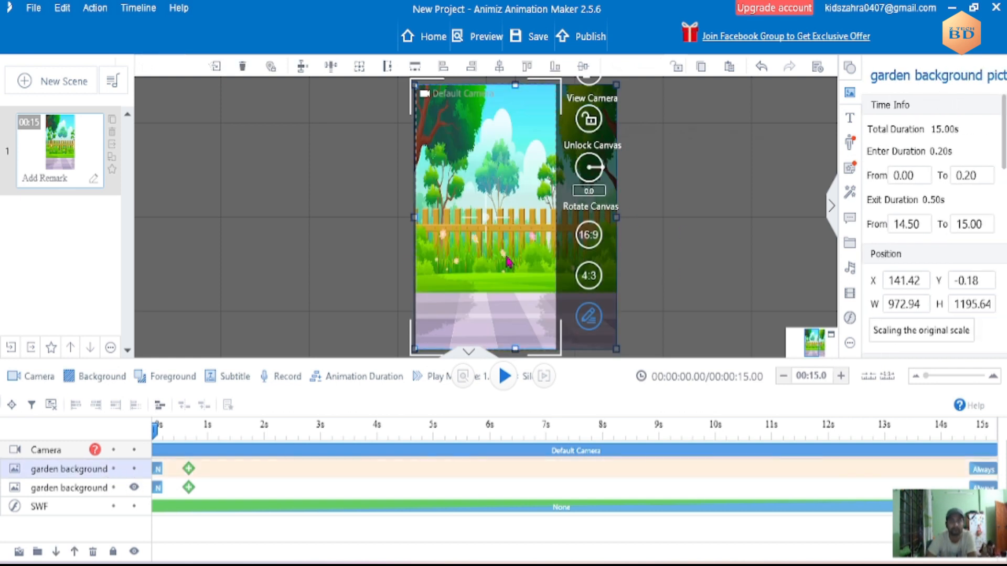
pyautogui.moveTo(531, 231); pyautogui.dragTo(500, 232)
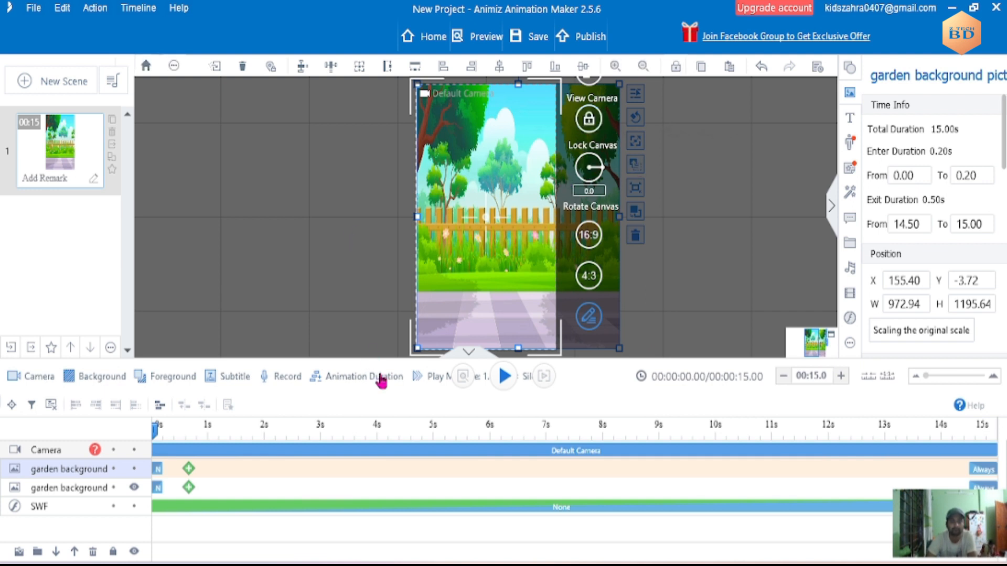
# - Move the cloud SWF layer between the two garden backgrounds and preview the first seconds of the scene
pyautogui.moveTo(12, 507); pyautogui.dragTo(13, 478)
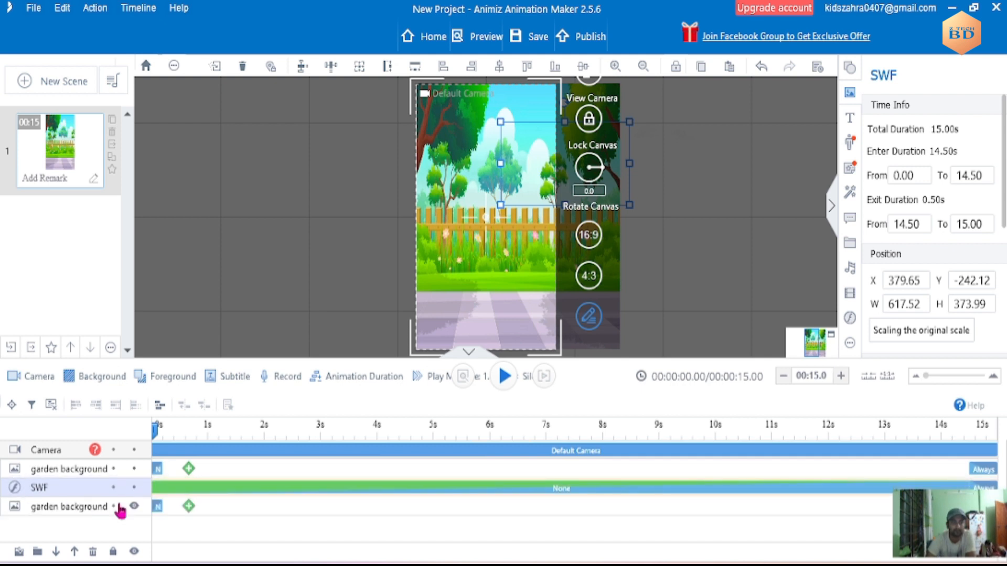
pyautogui.click(504, 376)
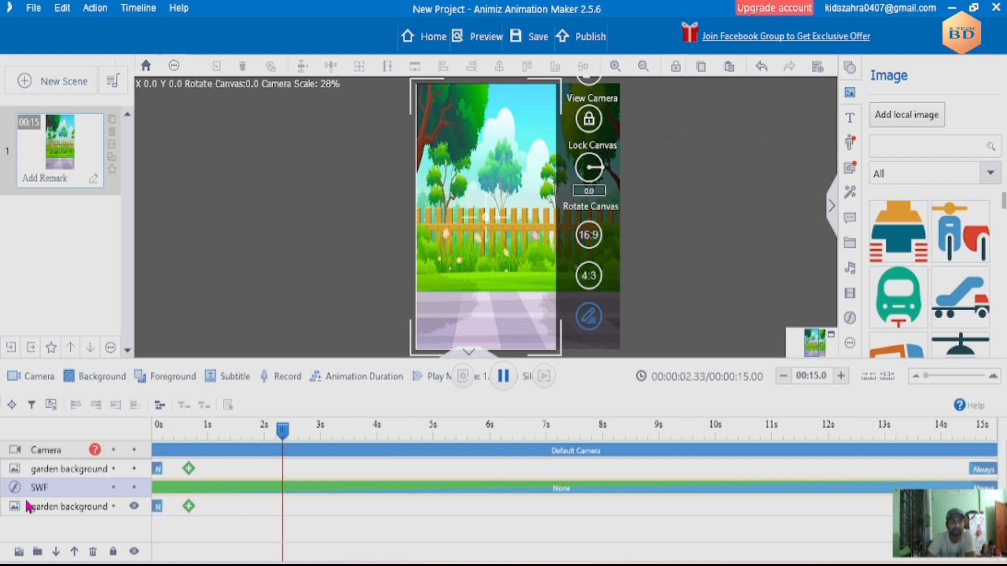
pyautogui.click(503, 377)
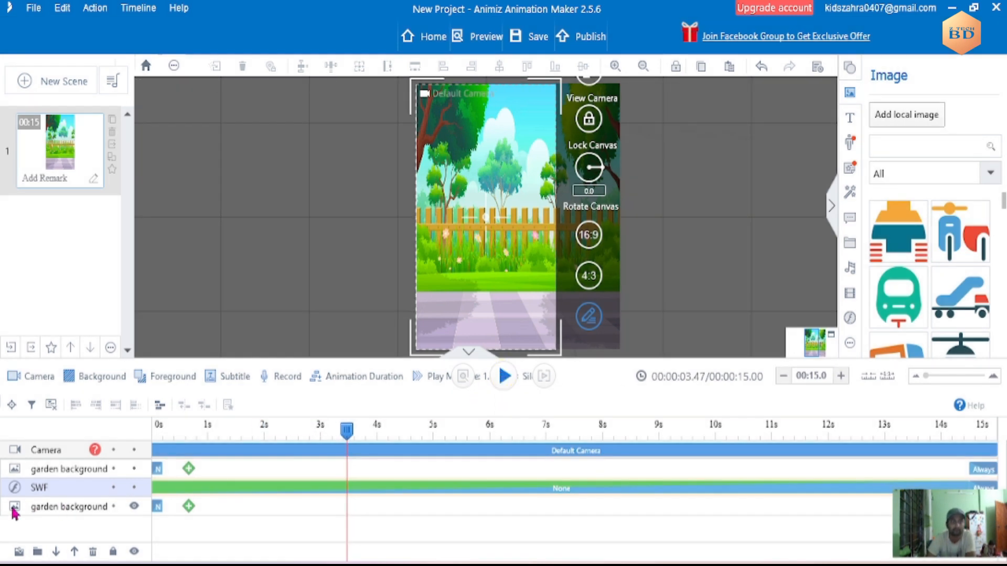
# - Move the cloud SWF layer above both garden backgrounds and return the playhead to the start
pyautogui.moveTo(13, 495); pyautogui.dragTo(19, 458)
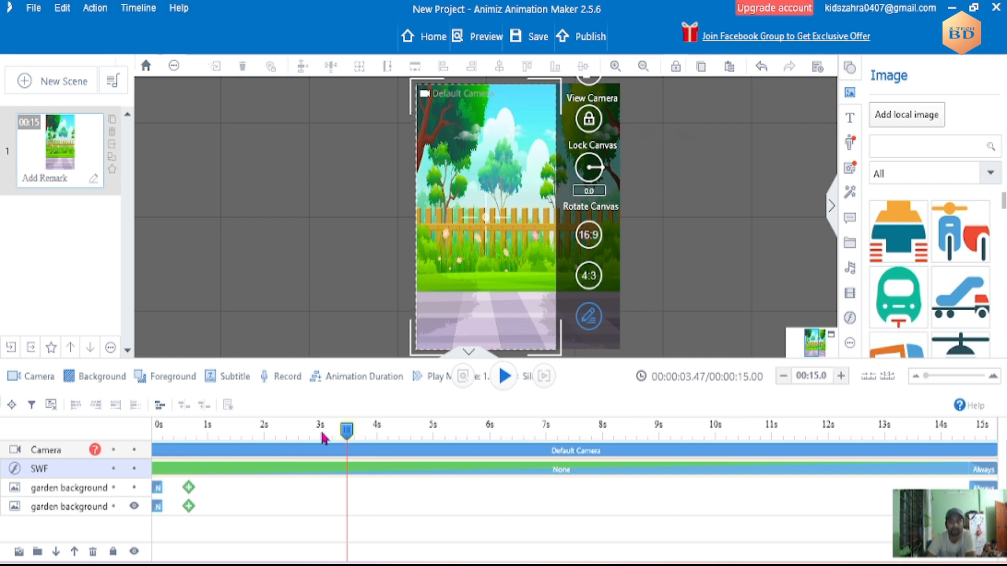
pyautogui.moveTo(340, 437); pyautogui.dragTo(155, 448)
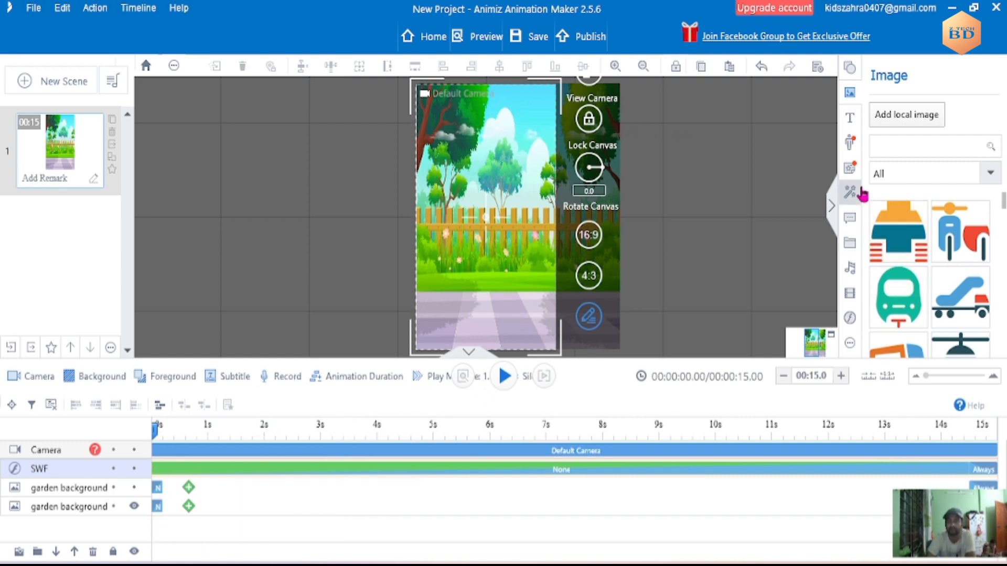
# - Search the SWF library for "birds", add the flying flock and enlarge it to about 1290 by 621 past the canvas's left edge
pyautogui.click(850, 318)
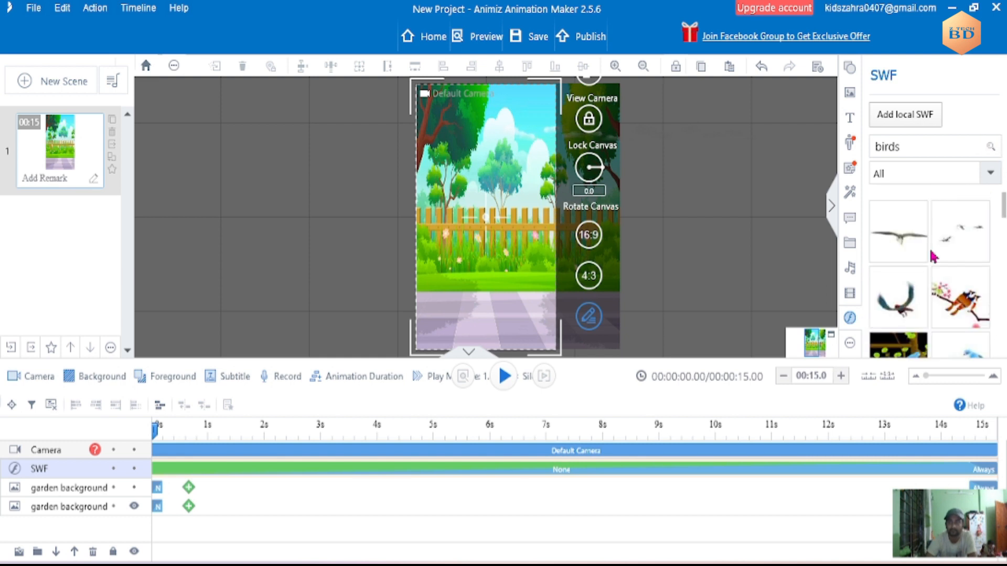
pyautogui.moveTo(960, 244); pyautogui.dragTo(542, 141)
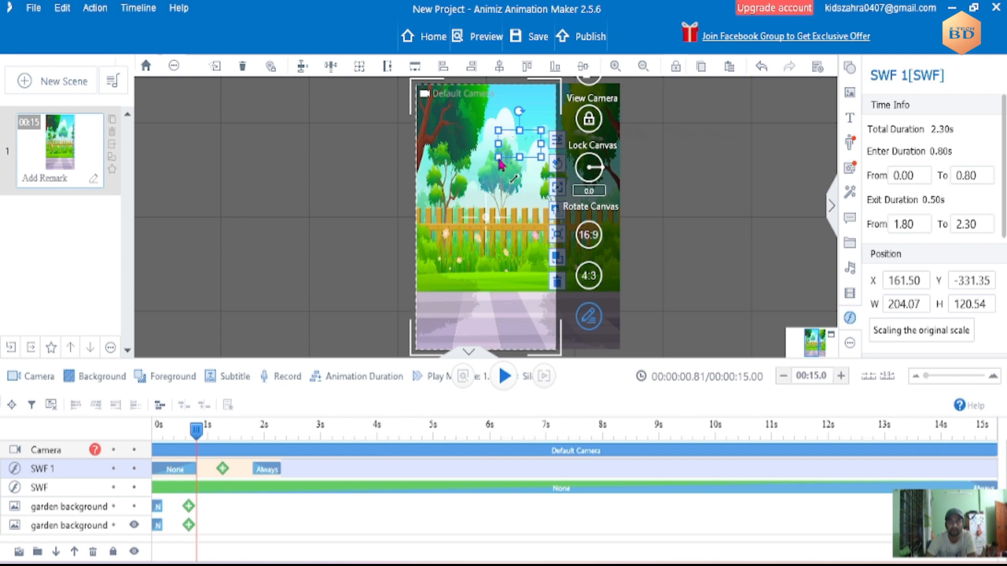
pyautogui.click(500, 161)
pyautogui.click(535, 143)
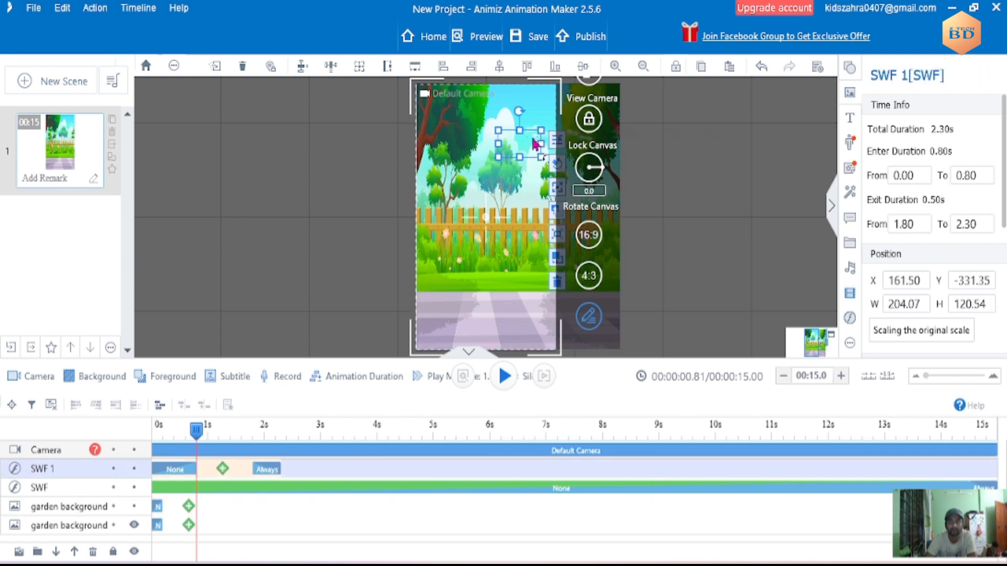
pyautogui.moveTo(499, 162); pyautogui.dragTo(272, 267)
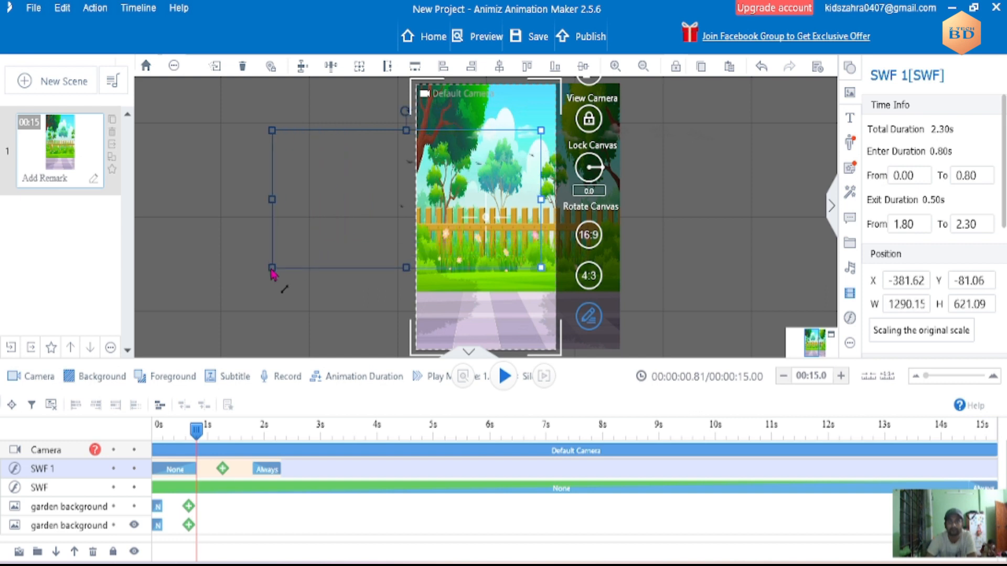
pyautogui.click(746, 194)
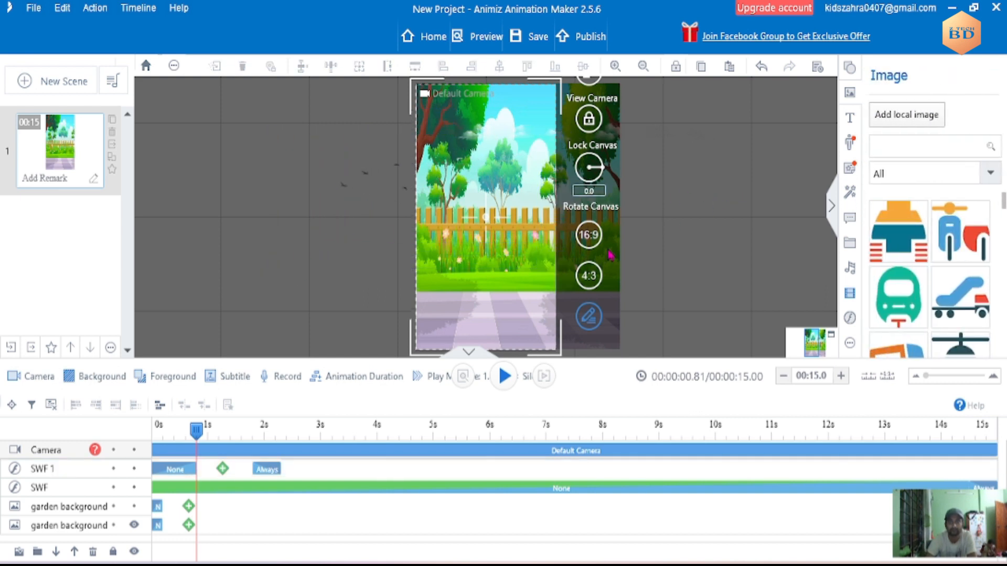
# - Shorten the birds' entrance effect to match the garden backgrounds and move their exit effect to the 15-second end
pyautogui.moveTo(196, 442); pyautogui.dragTo(152, 441)
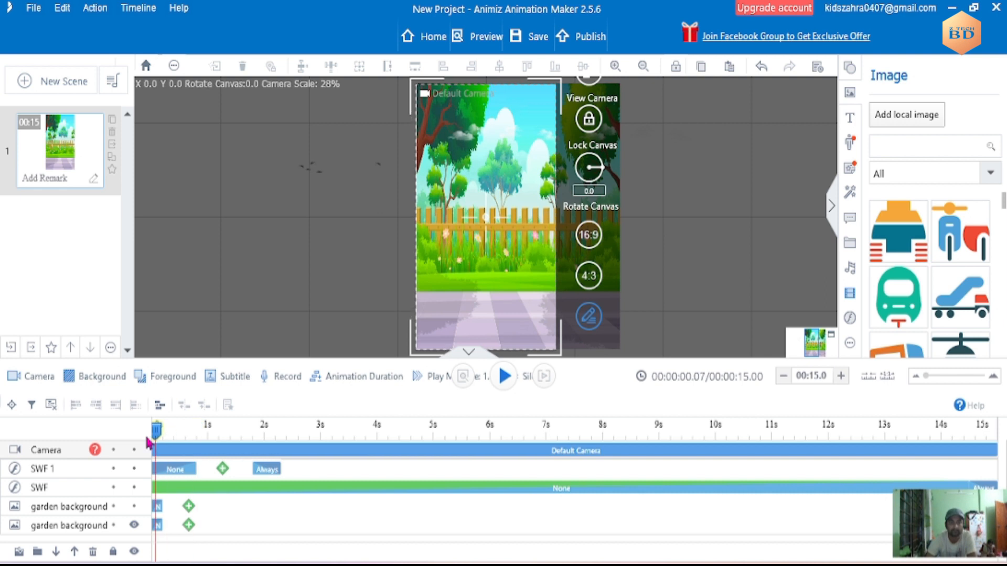
pyautogui.click(174, 470)
pyautogui.moveTo(196, 469); pyautogui.dragTo(157, 470)
pyautogui.click(266, 469)
pyautogui.moveTo(414, 469); pyautogui.dragTo(982, 469)
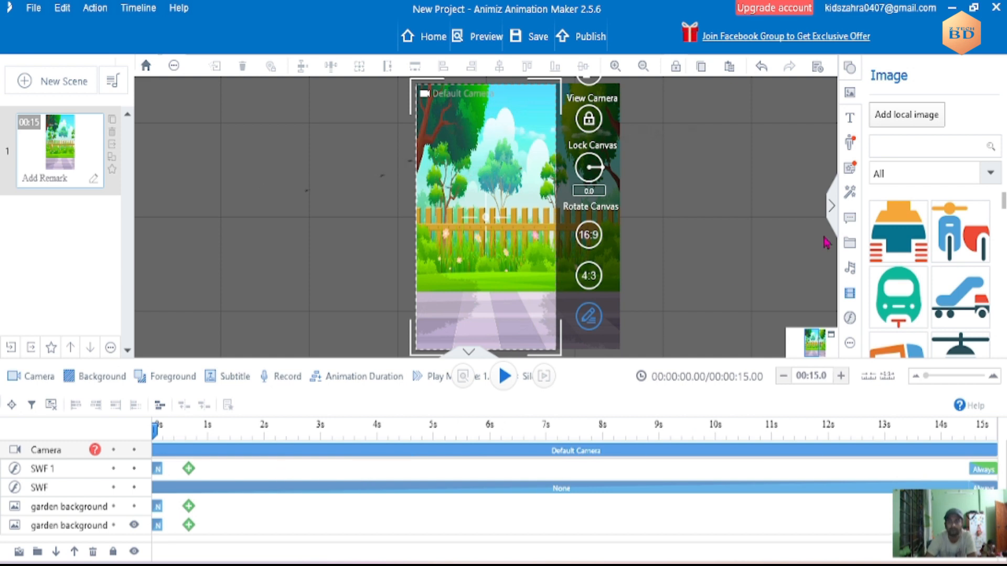
# - Add the Businesswomen role to the scene with the Walking4 motion
pyautogui.click(849, 151)
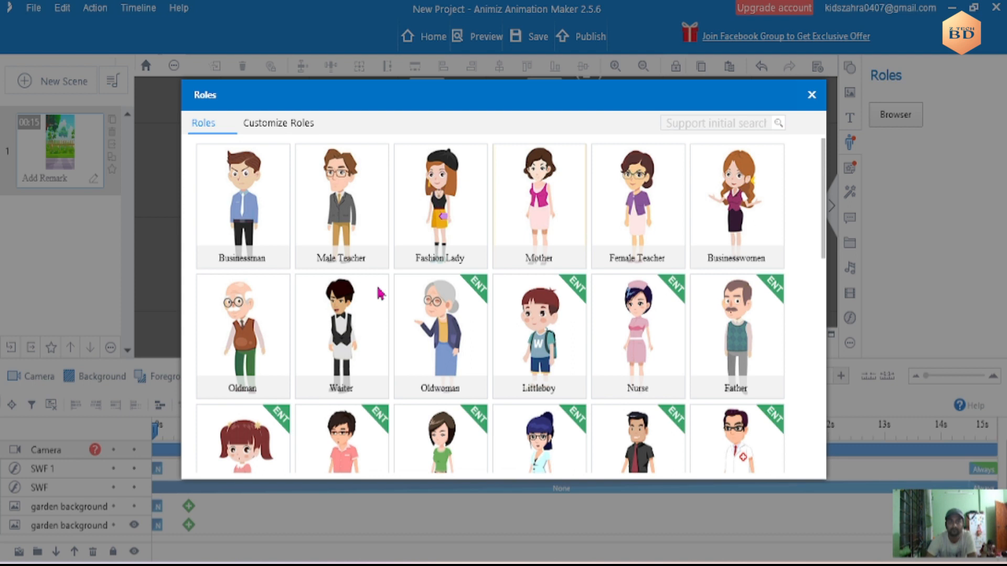
pyautogui.click(721, 223)
pyautogui.click(643, 325)
pyautogui.click(529, 293)
pyautogui.click(418, 325)
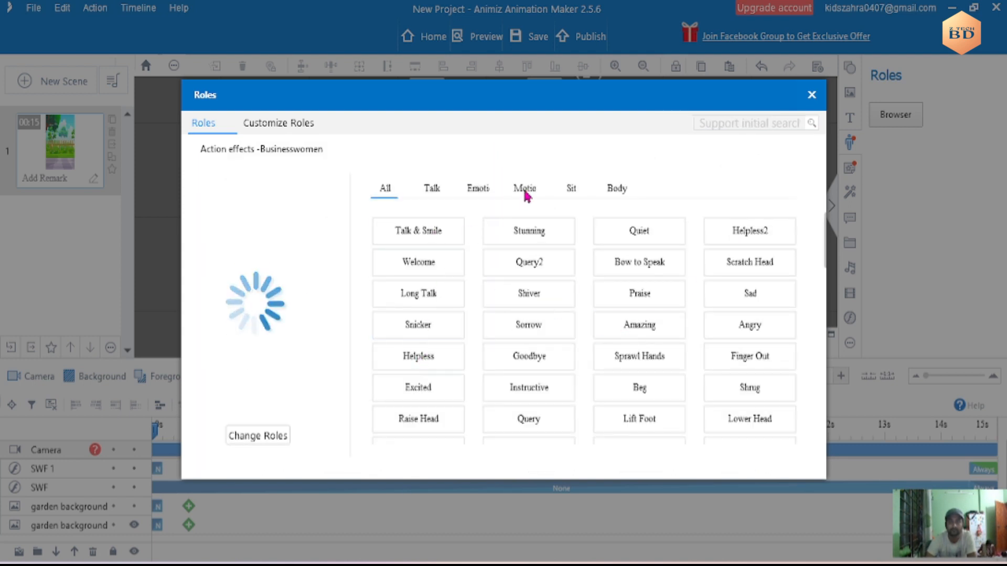
pyautogui.click(525, 197)
pyautogui.click(415, 330)
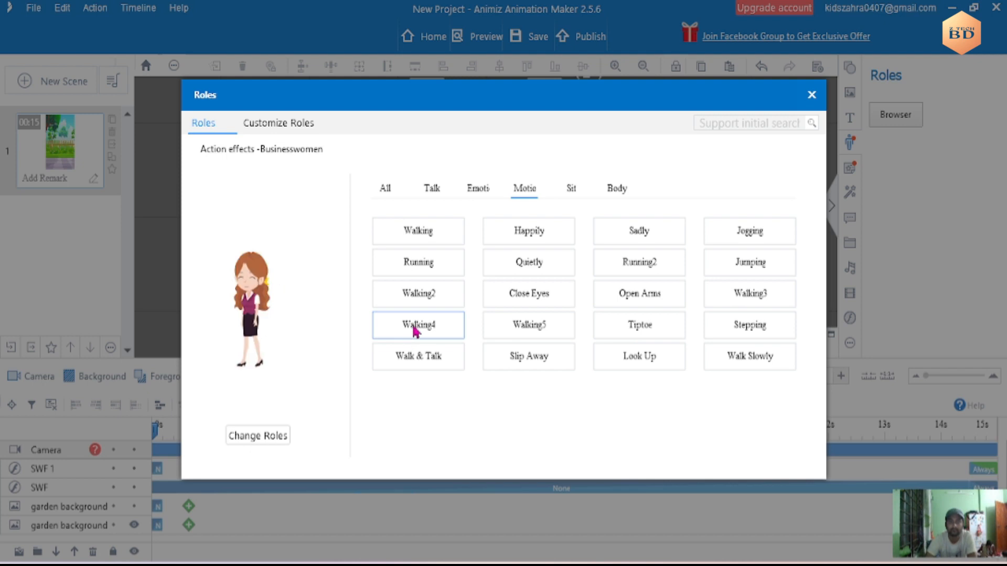
pyautogui.click(420, 331)
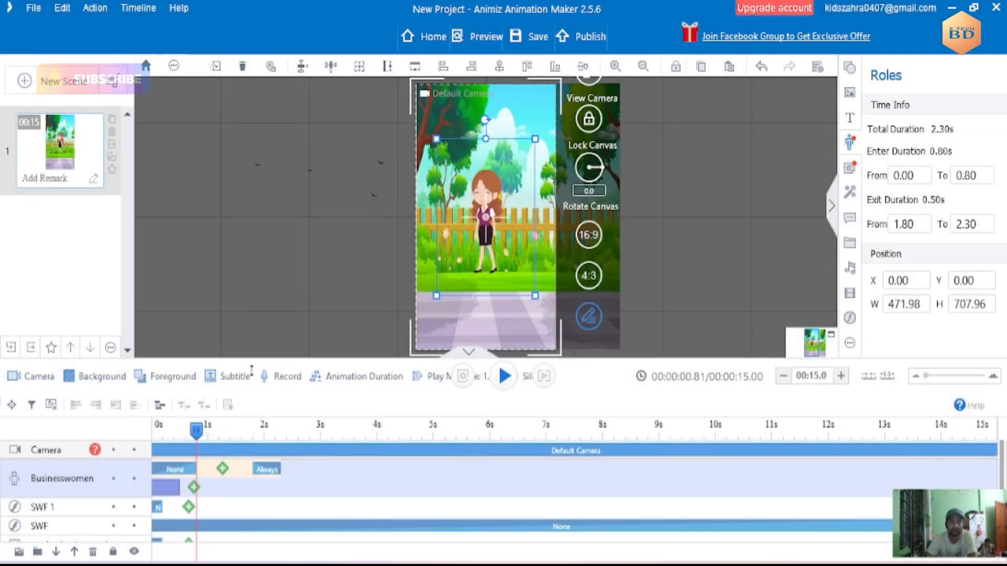
# - Return the playhead to the start and place the businesswoman outside the canvas's left edge at about X -716, Y 269
pyautogui.moveTo(197, 430); pyautogui.dragTo(154, 436)
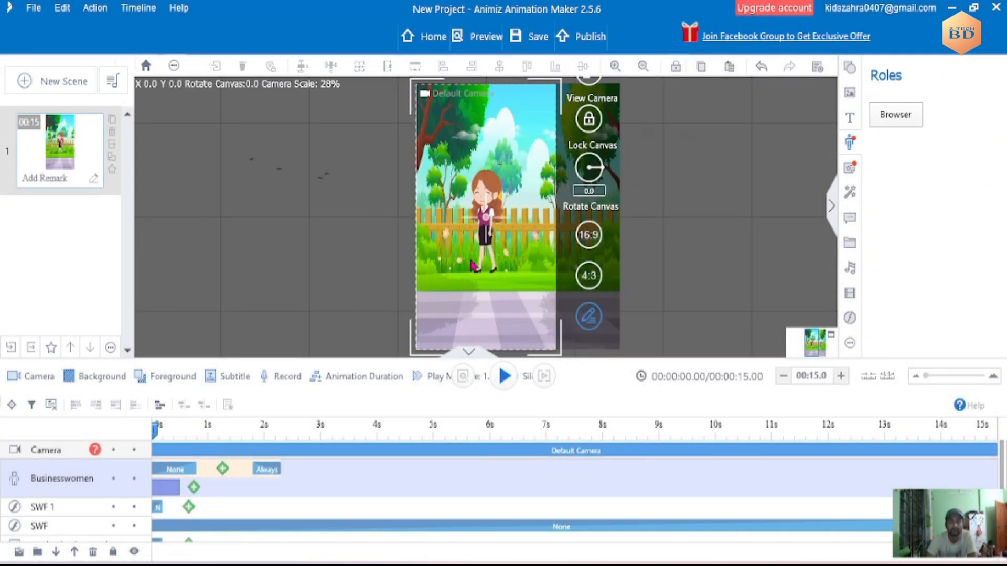
pyautogui.click(485, 278)
pyautogui.moveTo(486, 286); pyautogui.dragTo(346, 314)
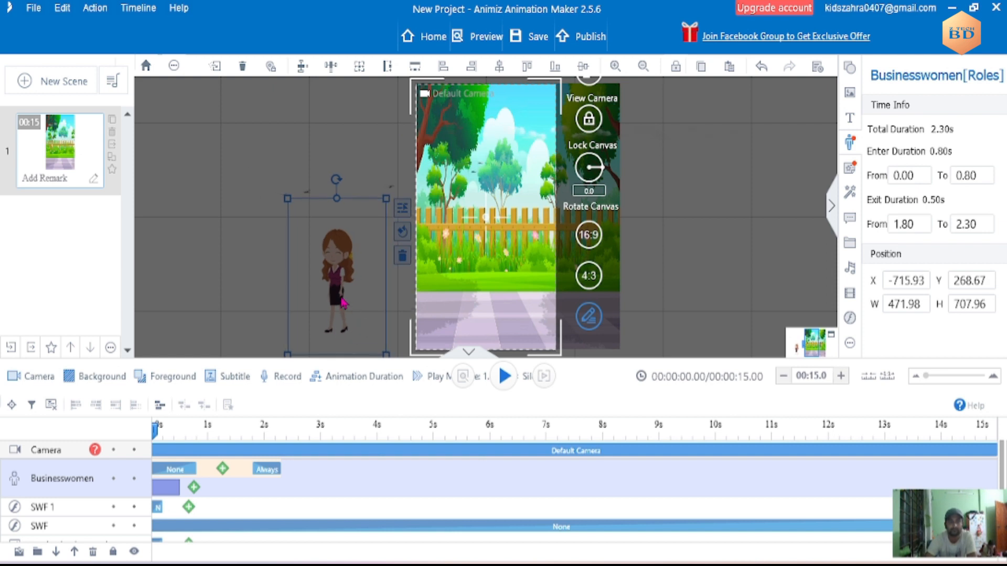
# - Flip the businesswoman horizontally and retime her track so the entrance ends at 0.29 s and Walking4 runs to about 5 s
pyautogui.rightClick(343, 315)
pyautogui.moveTo(378, 533)
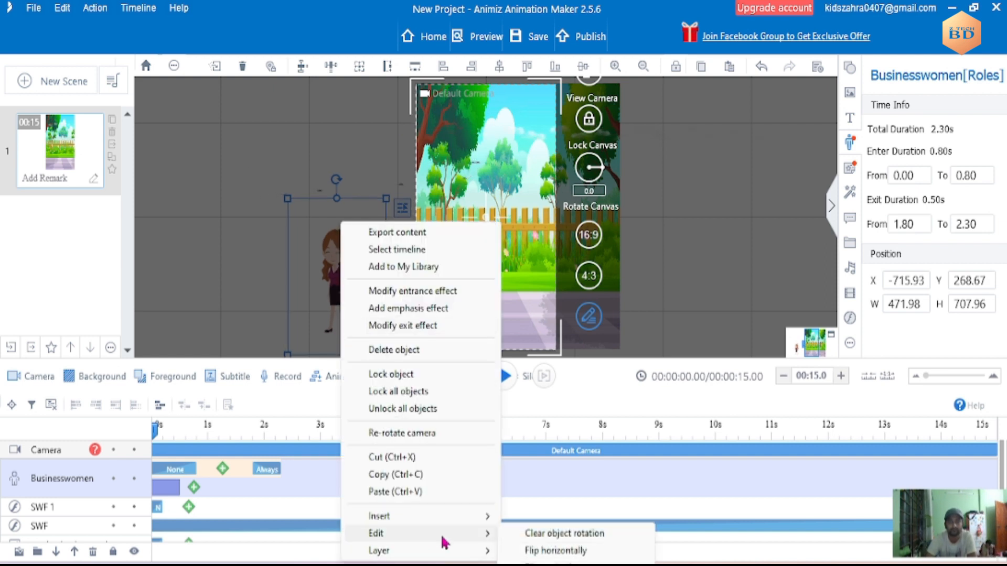
pyautogui.click(535, 551)
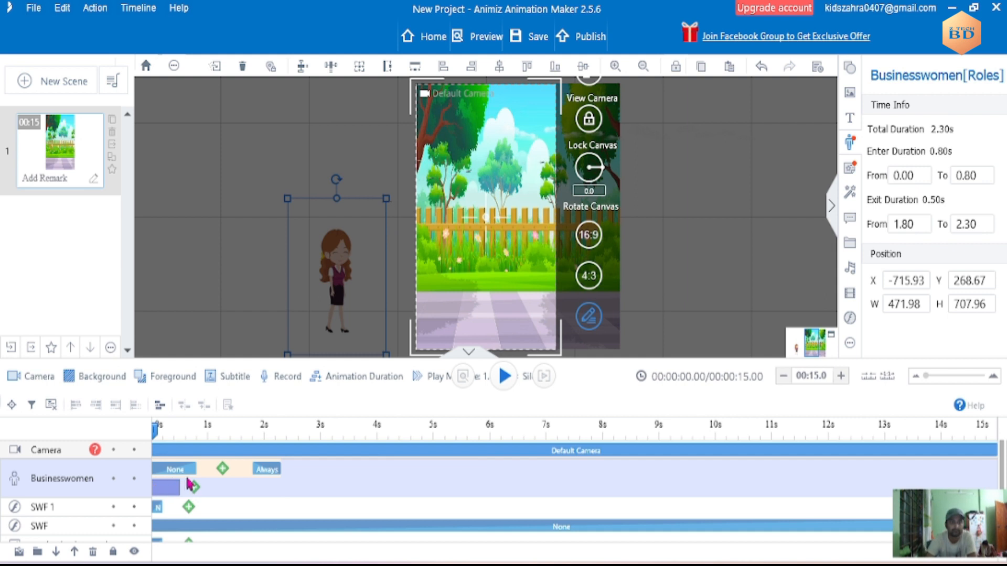
pyautogui.moveTo(198, 469)
pyautogui.mouseDown()
pyautogui.moveTo(169, 470)
pyautogui.moveTo(261, 493)
pyautogui.moveTo(440, 512)
pyautogui.mouseUp()
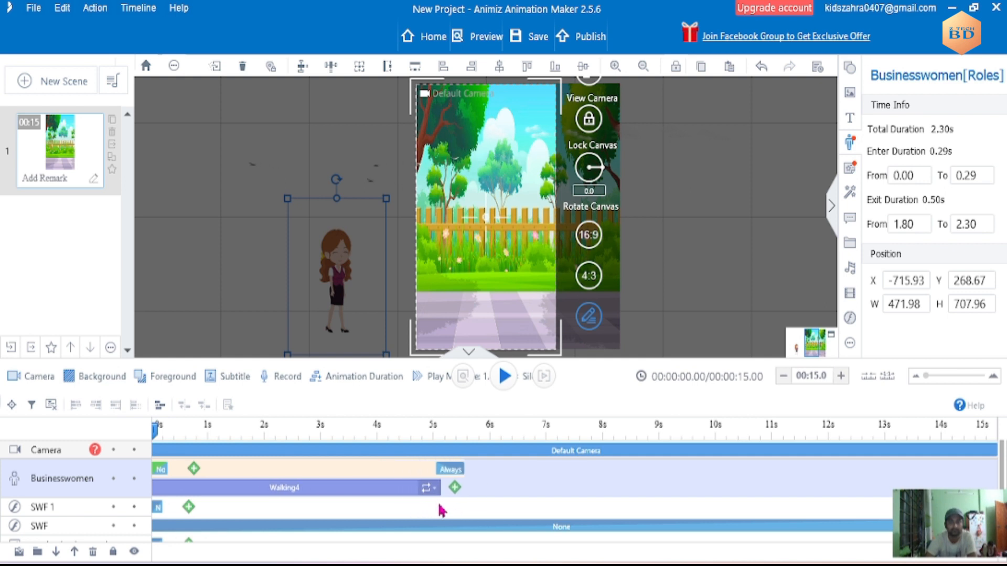
# - Add a Move effect with the constant speed curve to the businesswoman after her entrance
pyautogui.click(193, 469)
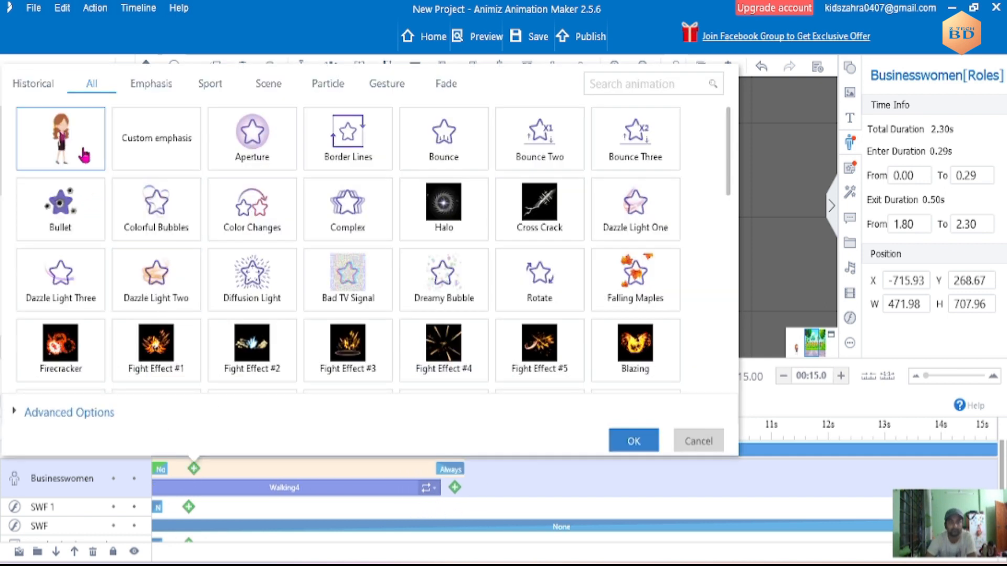
pyautogui.click(99, 152)
pyautogui.click(421, 365)
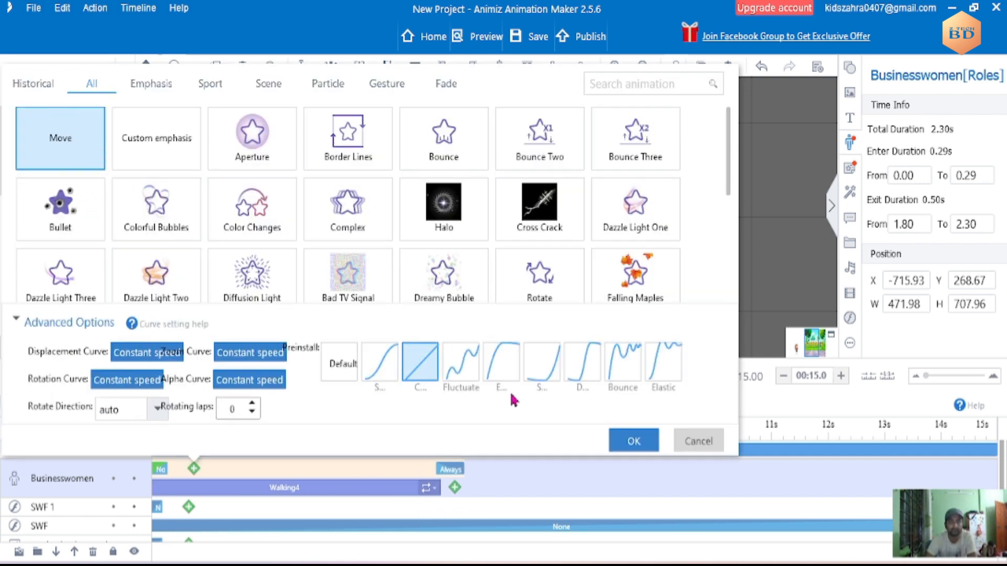
pyautogui.click(634, 441)
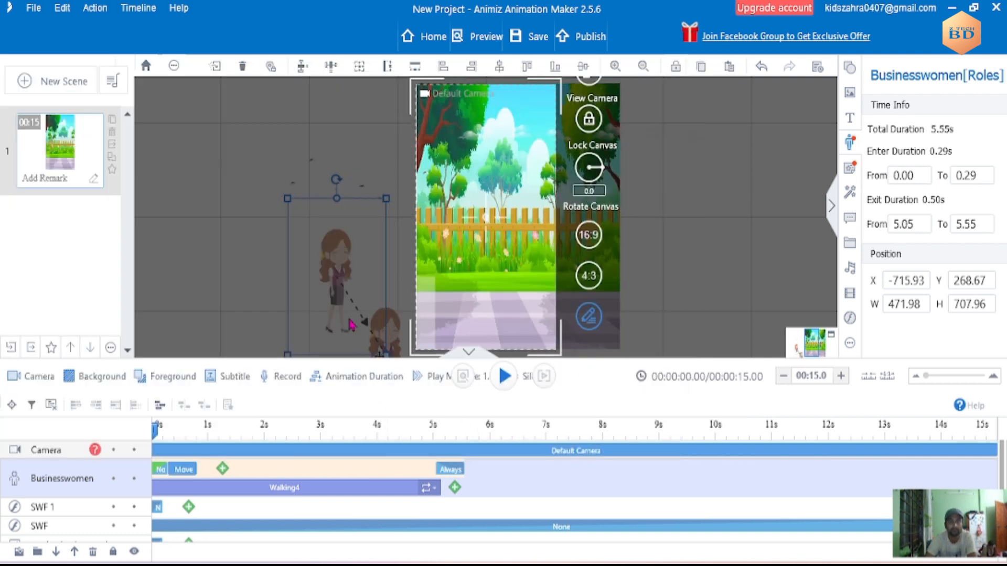
# - Place the Move effect's end position on the garden path at about X 46, Y 315 and extend the effect to 5.07 s
pyautogui.click(397, 347)
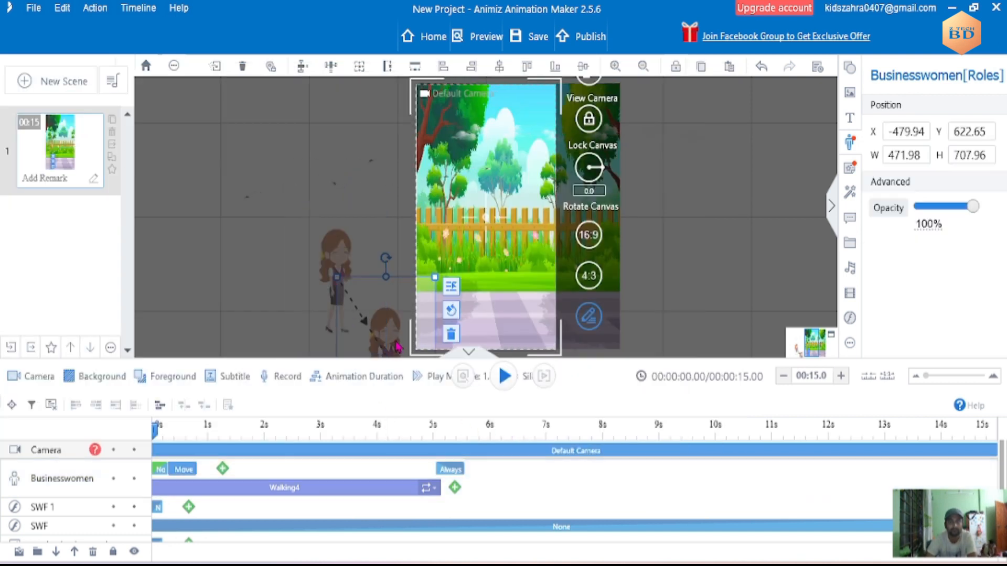
pyautogui.click(469, 316)
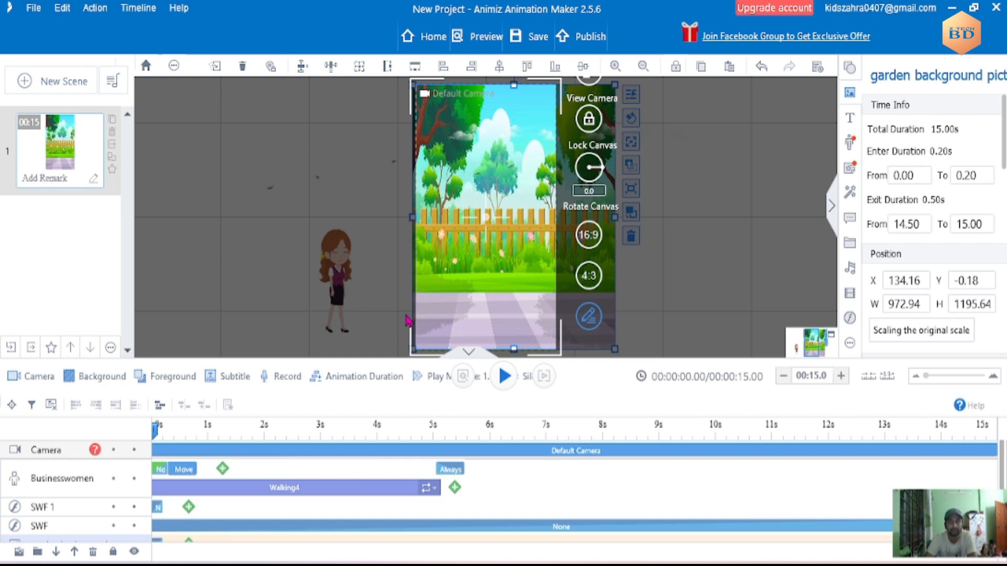
pyautogui.click(350, 301)
pyautogui.click(392, 341)
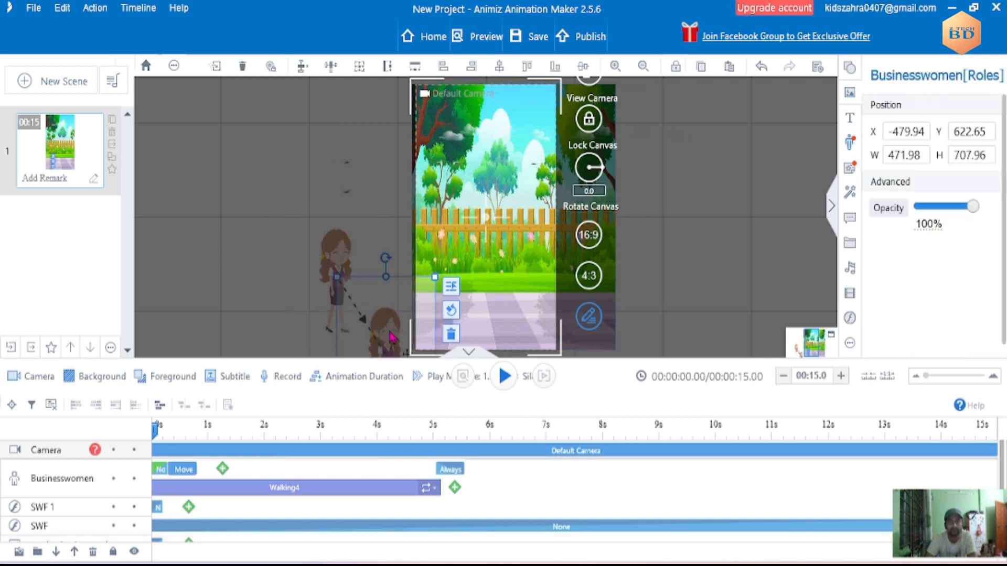
pyautogui.moveTo(392, 297); pyautogui.dragTo(502, 229)
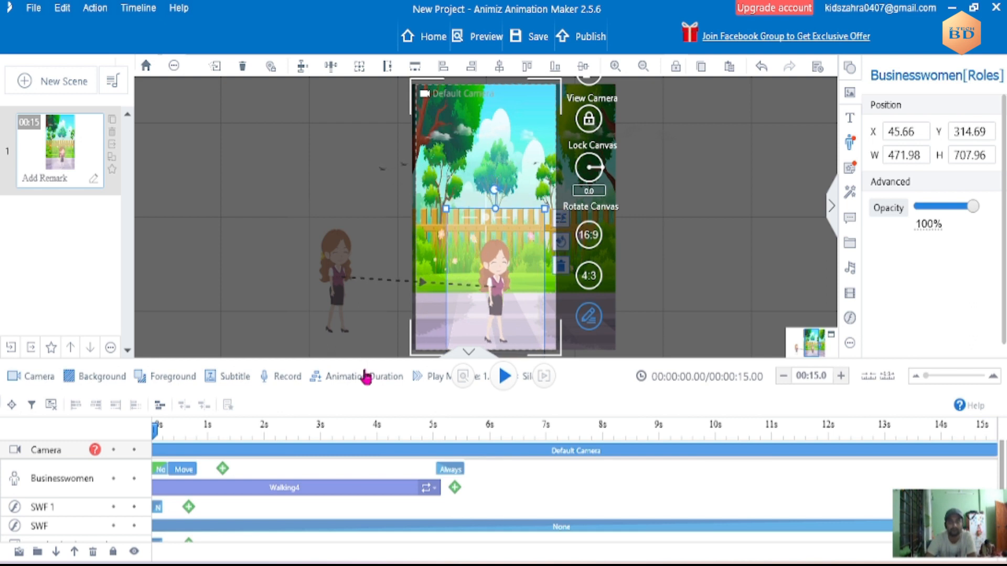
pyautogui.moveTo(197, 469); pyautogui.dragTo(435, 470)
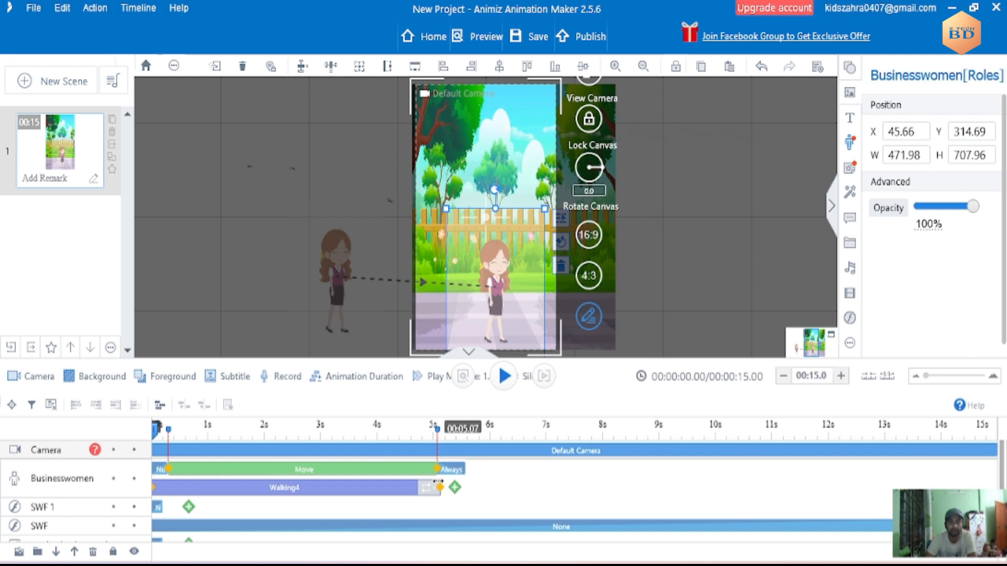
# - Add the Sing emotion action after Walking4 on the businesswoman's track, running to the end of the scene
pyautogui.click(455, 487)
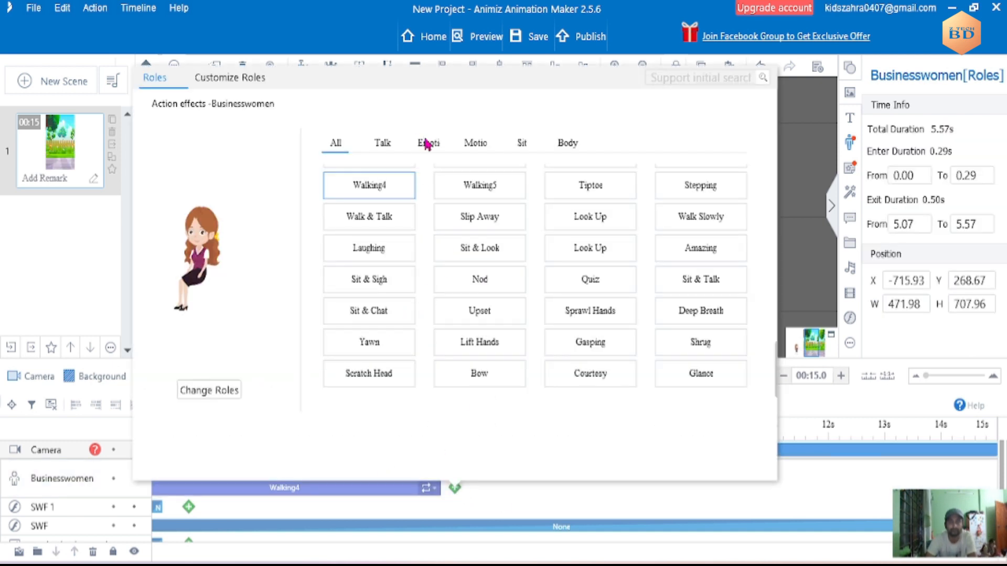
pyautogui.click(427, 143)
pyautogui.click(384, 316)
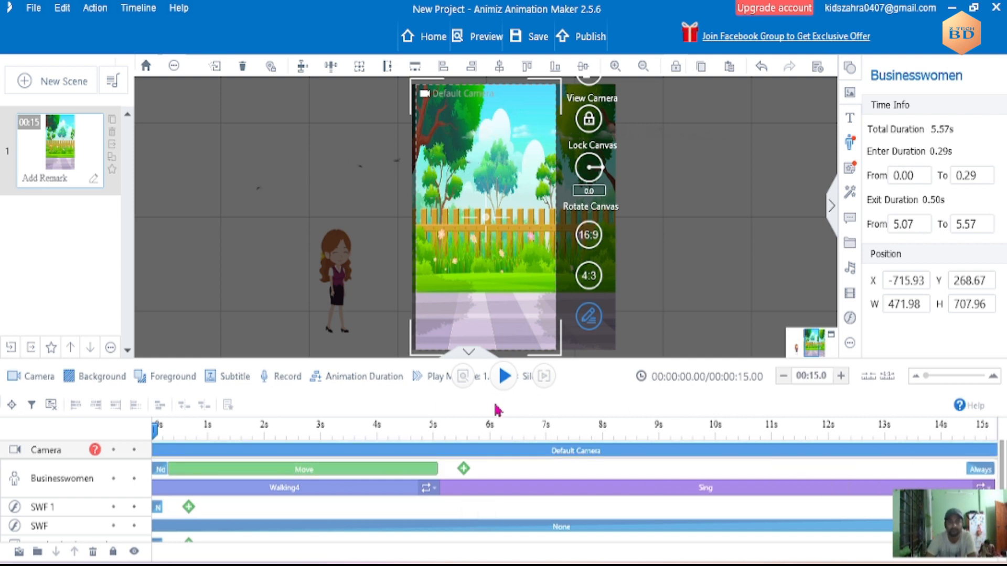
# - Play the scene to check the walk and set the playhead to about 5.13 s, where Sing begins
pyautogui.click(504, 376)
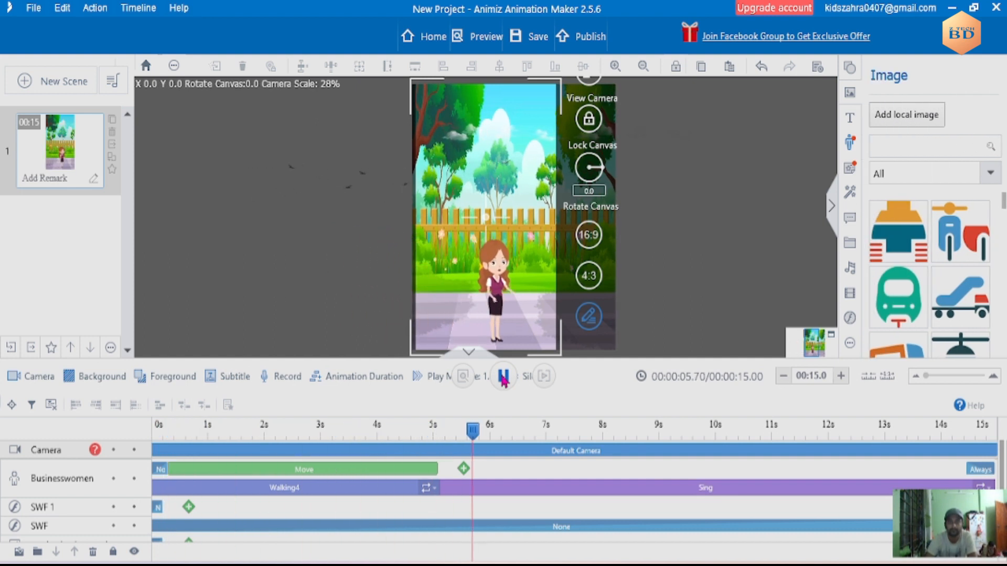
pyautogui.click(475, 451)
pyautogui.moveTo(482, 431); pyautogui.dragTo(442, 445)
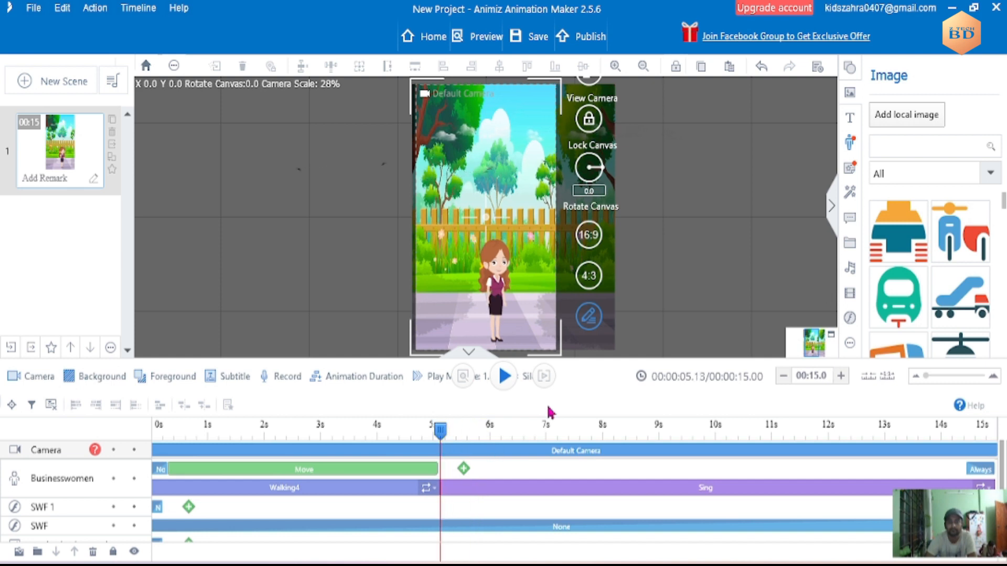
# - Try to add the sound "Hickory Dickory Dock - The Green Orbs" from the Kids folder in the Desktop's A - BACKGROUND FILE folder
pyautogui.click(851, 270)
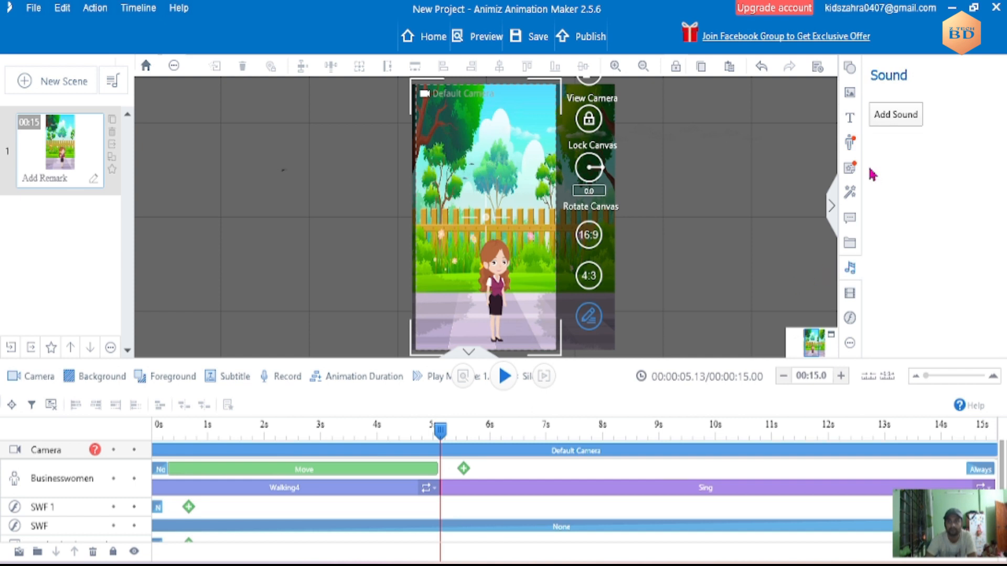
pyautogui.click(886, 116)
pyautogui.click(72, 152)
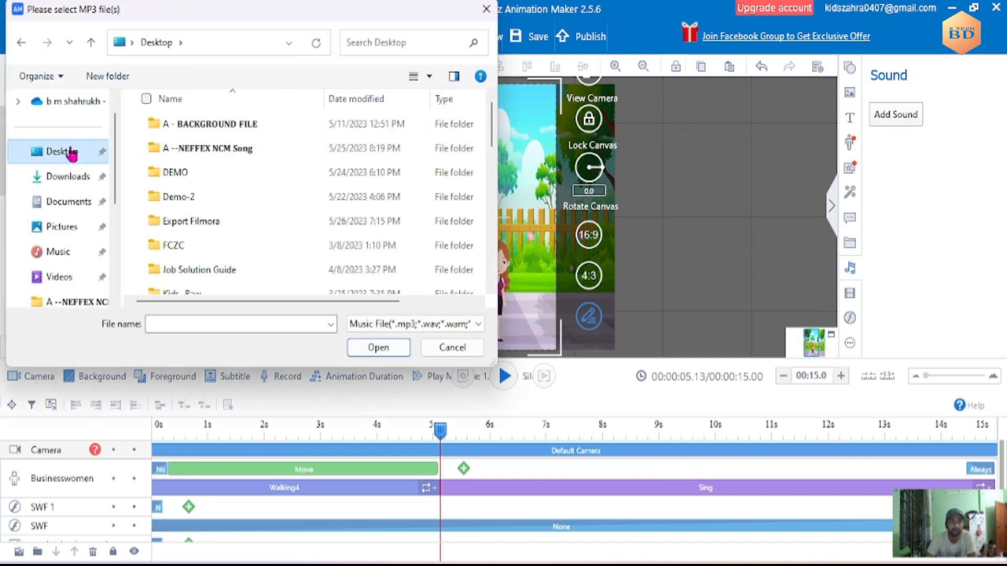
pyautogui.doubleClick(236, 131)
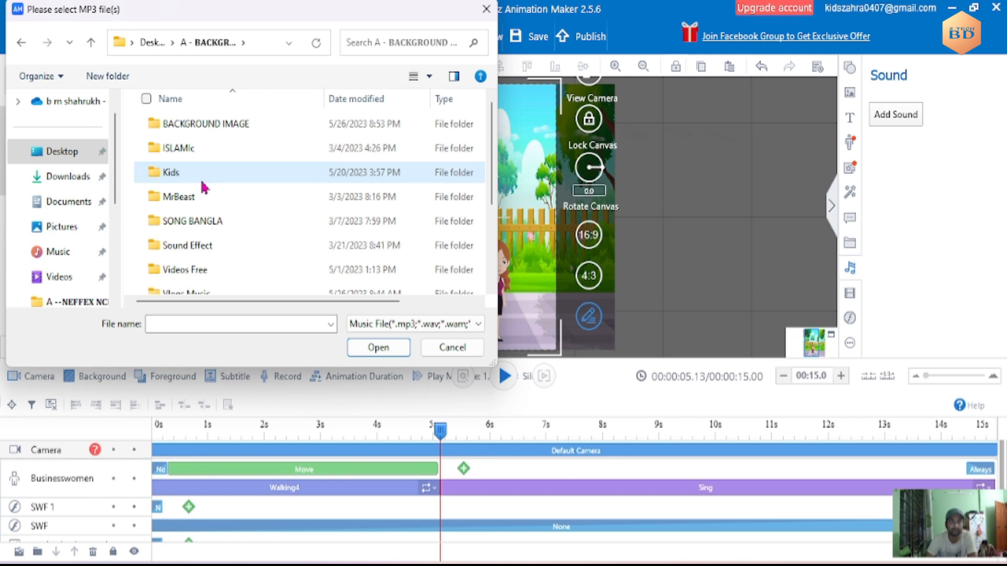
pyautogui.doubleClick(203, 180)
pyautogui.click(209, 149)
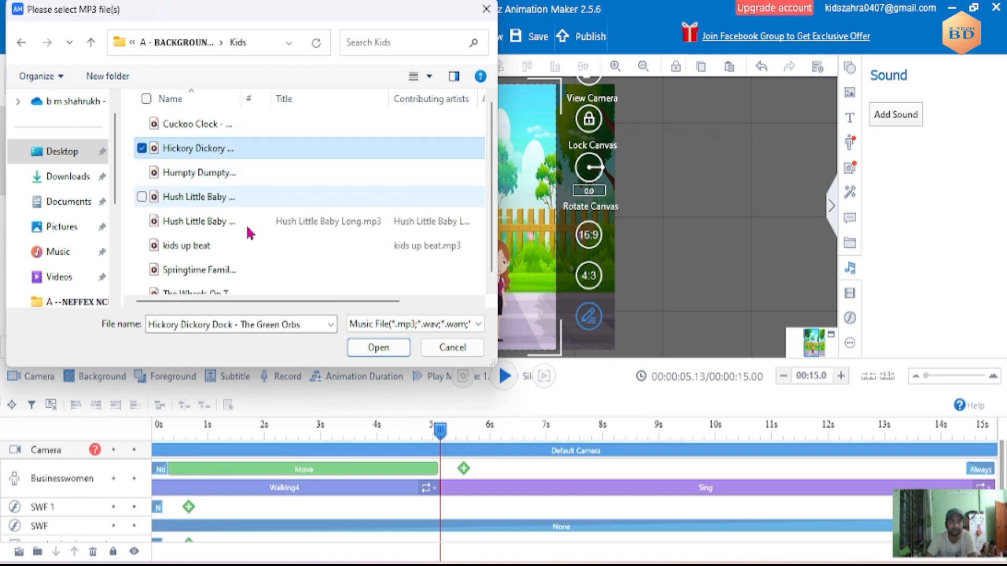
pyautogui.click(376, 347)
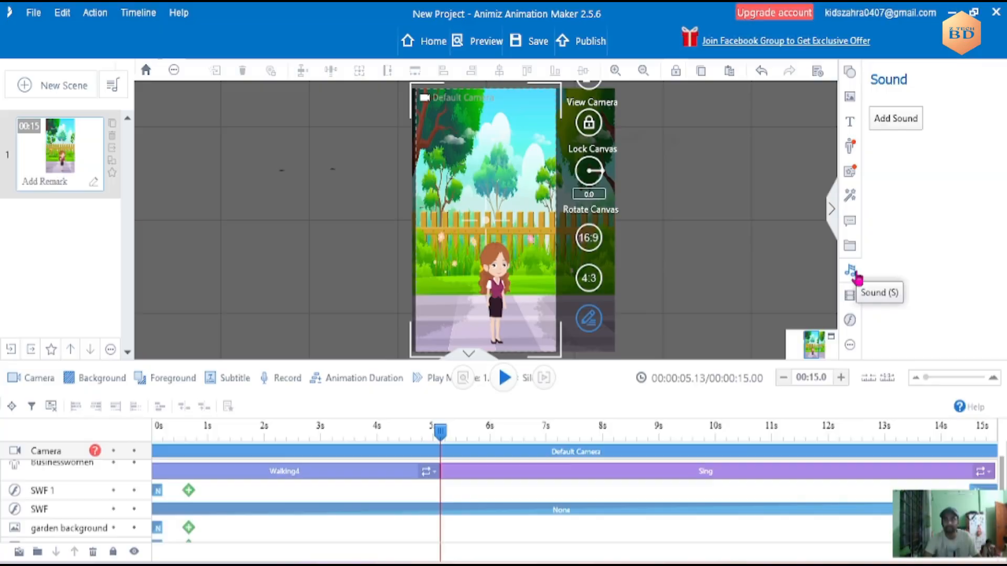
pyautogui.click(905, 126)
pyautogui.click(487, 15)
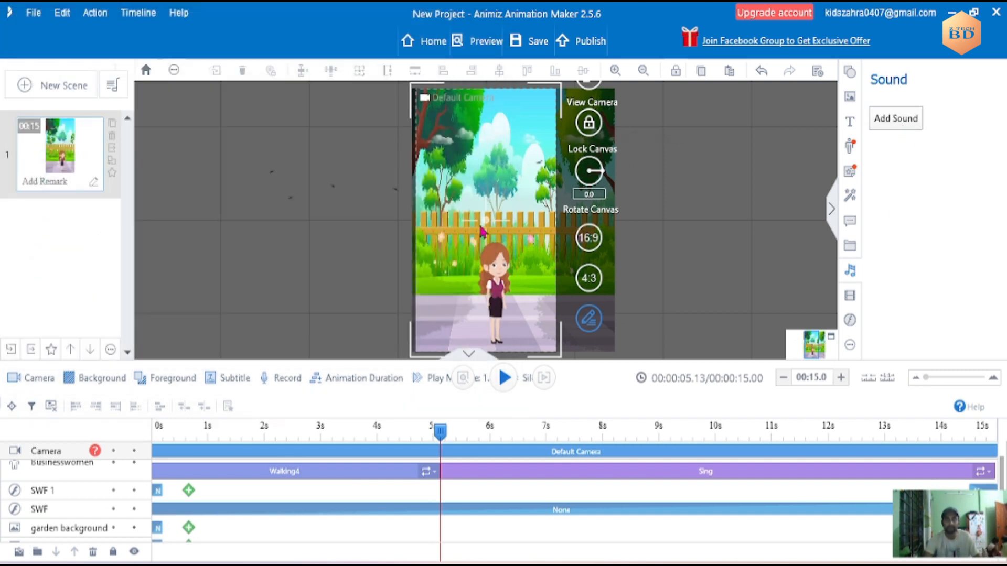
# - Check the timeline tracks, return the playhead to the start and play the whole 15-second scene
pyautogui.scroll(-1, 649, 447)
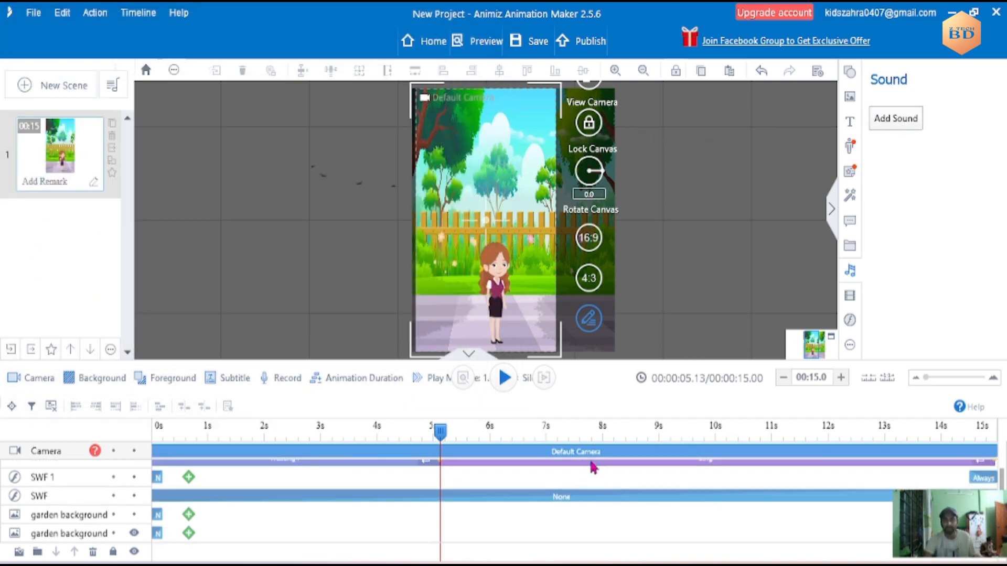
pyautogui.scroll(1, 593, 469)
pyautogui.moveTo(440, 431); pyautogui.dragTo(155, 431)
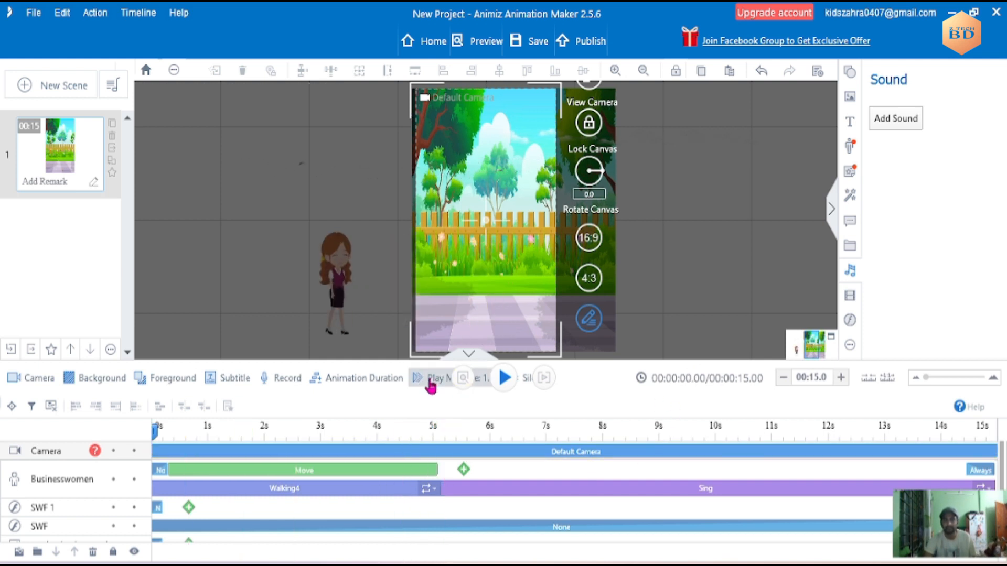
pyautogui.click(504, 379)
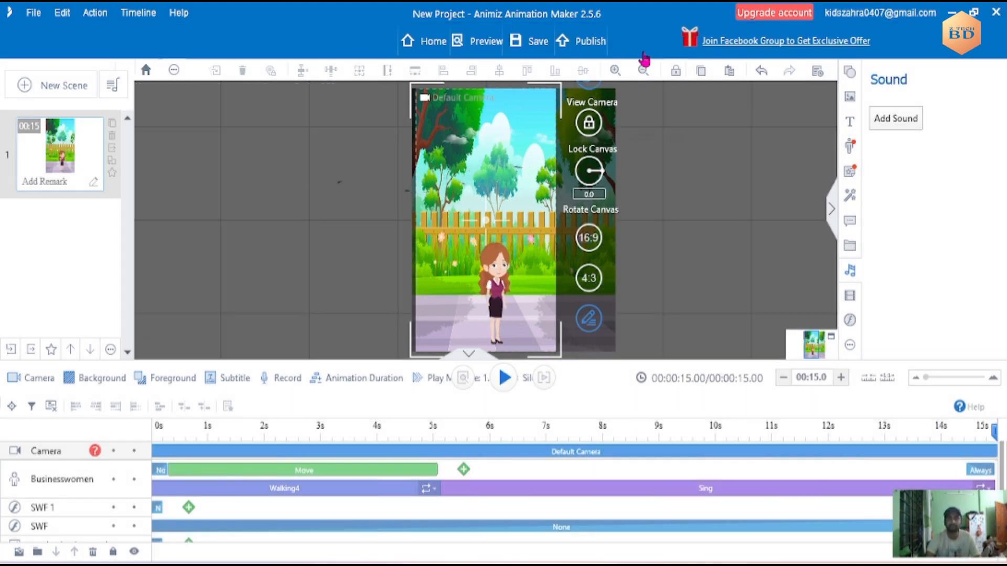
# - Publish the project as a 600P, 30 fps MP4 video named 26New-Project.mp4 in the ANIMIZ downloads folder
pyautogui.click(576, 44)
pyautogui.click(431, 199)
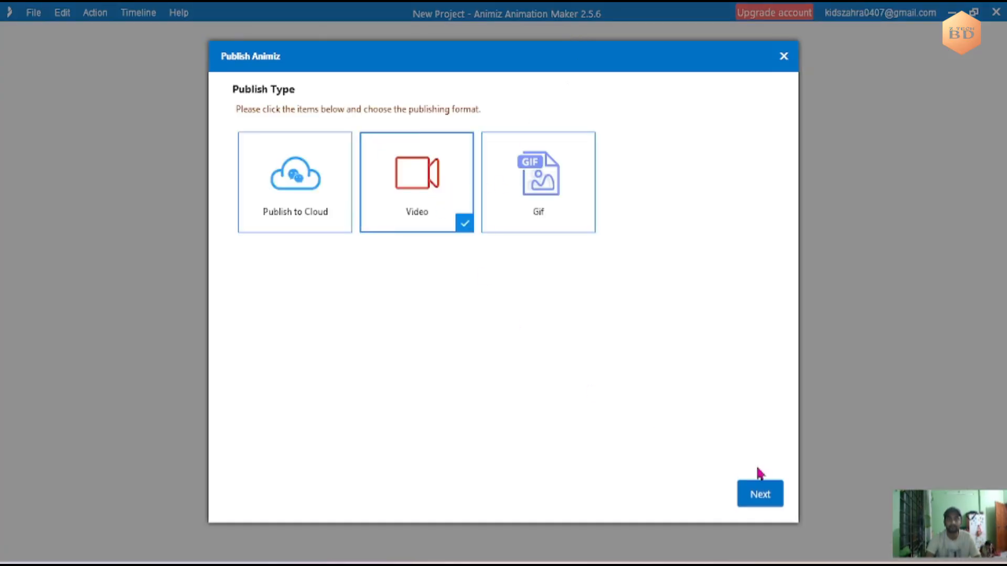
pyautogui.click(760, 494)
pyautogui.click(490, 160)
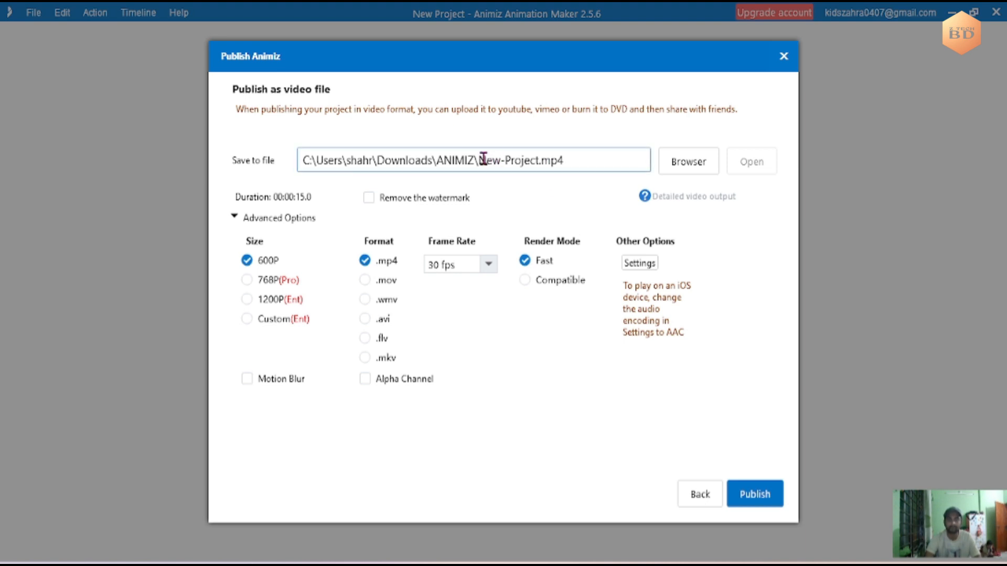
pyautogui.doubleClick(482, 157)
pyautogui.click(504, 160)
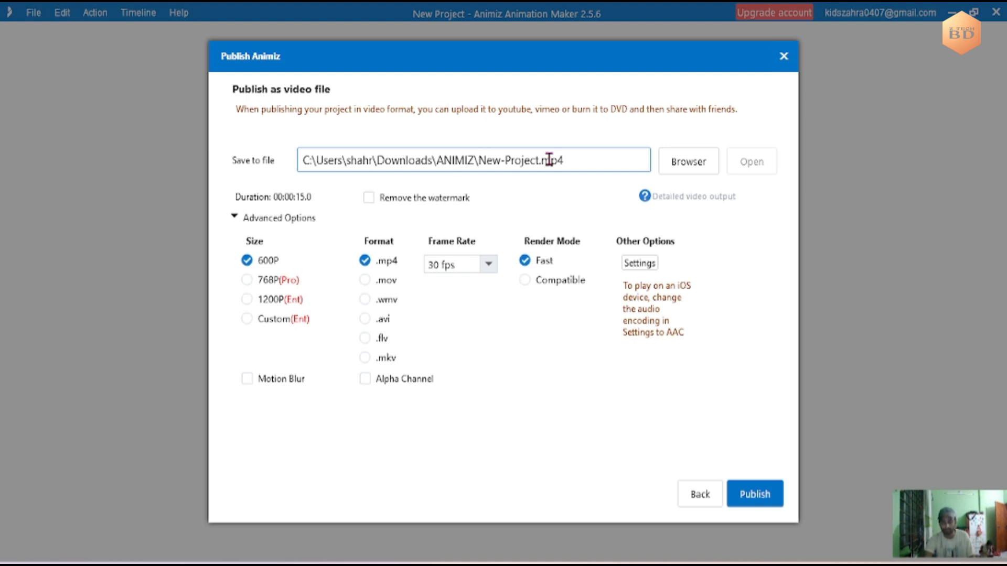
pyautogui.write('26')
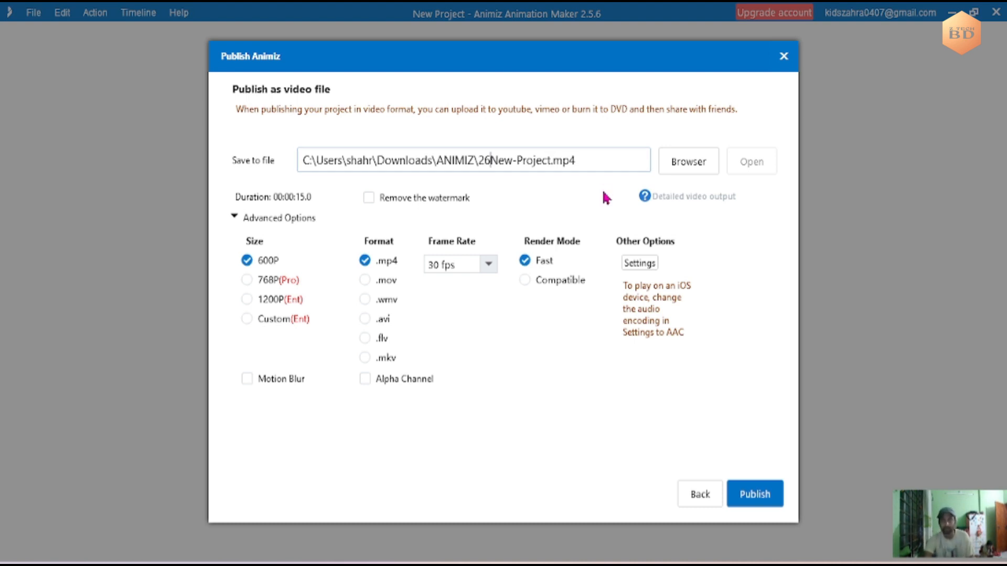
pyautogui.click(767, 502)
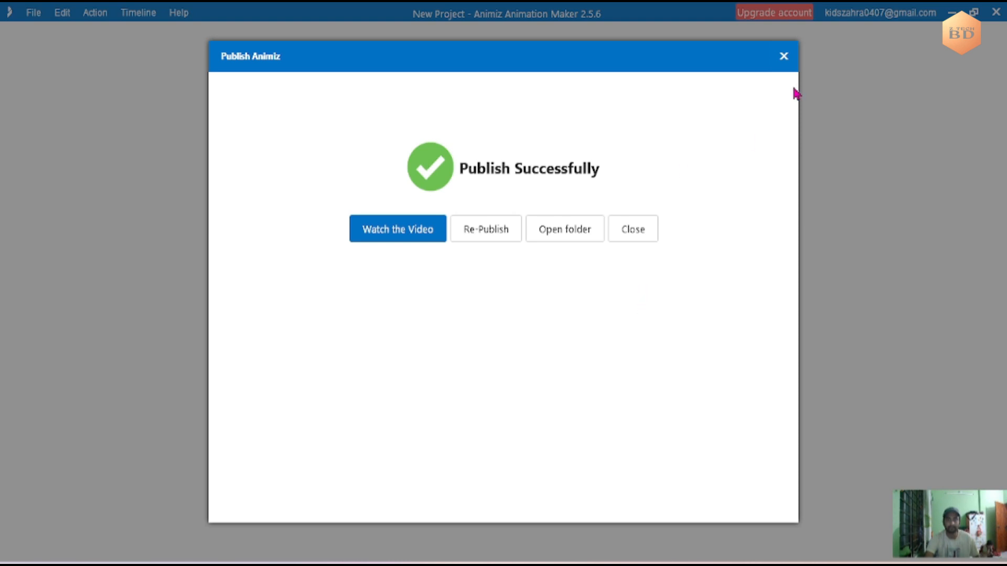
# - Open the published video in the media player, leave the player and close the publishing dialog
pyautogui.click(404, 230)
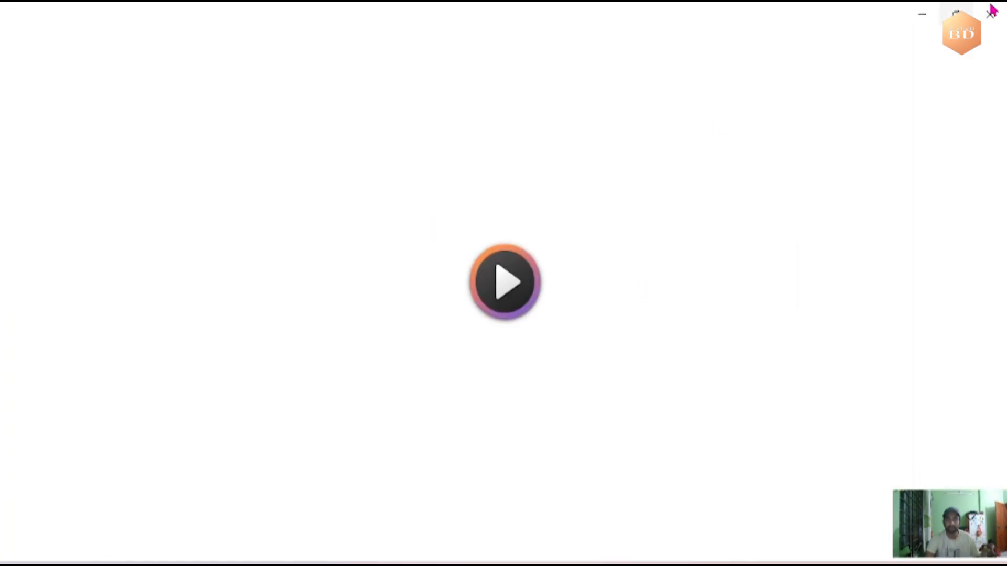
pyautogui.click(933, 17)
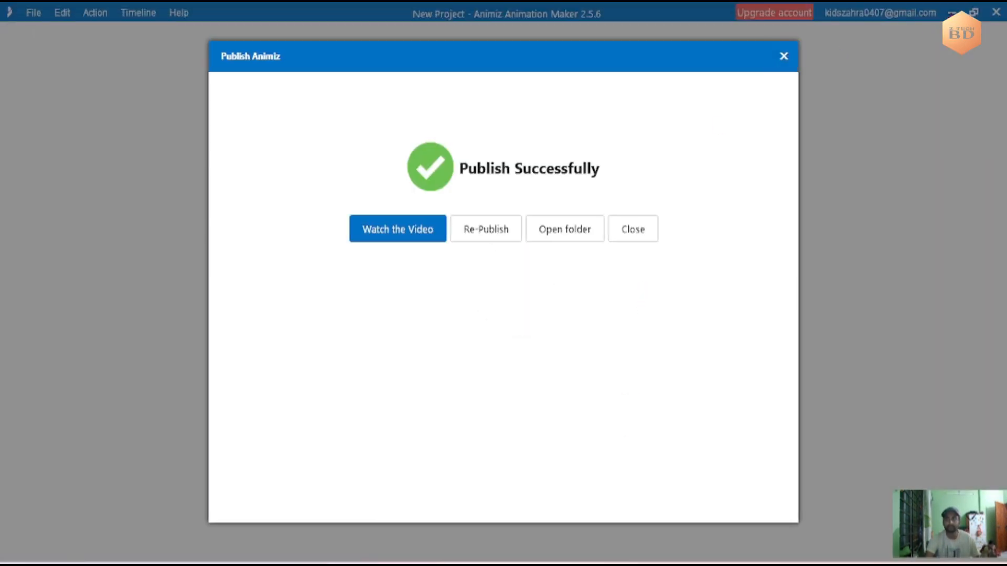
pyautogui.click(785, 58)
# - Minimize the animation program and switch to Wondershare Filmora with a new, empty project
pyautogui.click(952, 12)
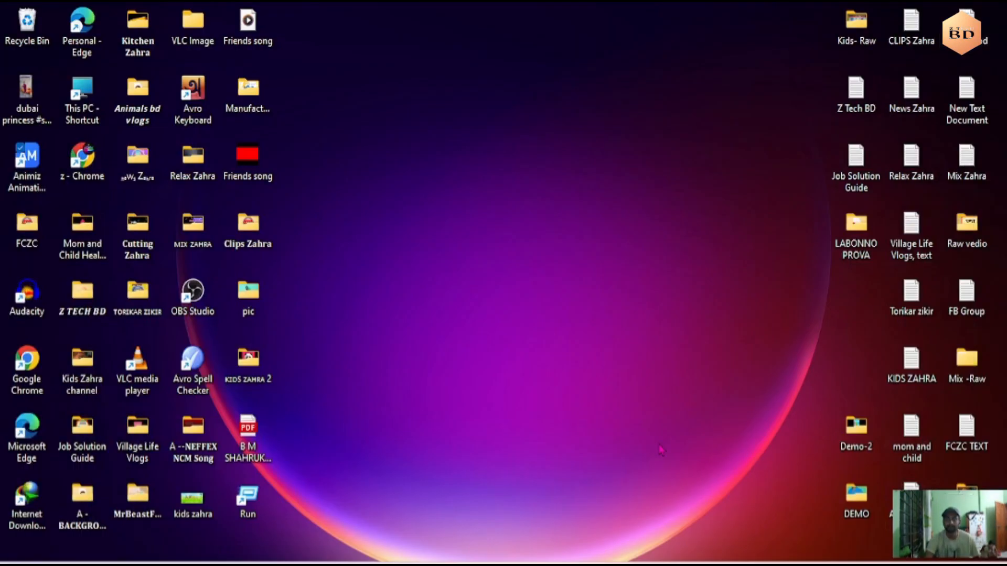
pyautogui.click(593, 565)
pyautogui.click(592, 148)
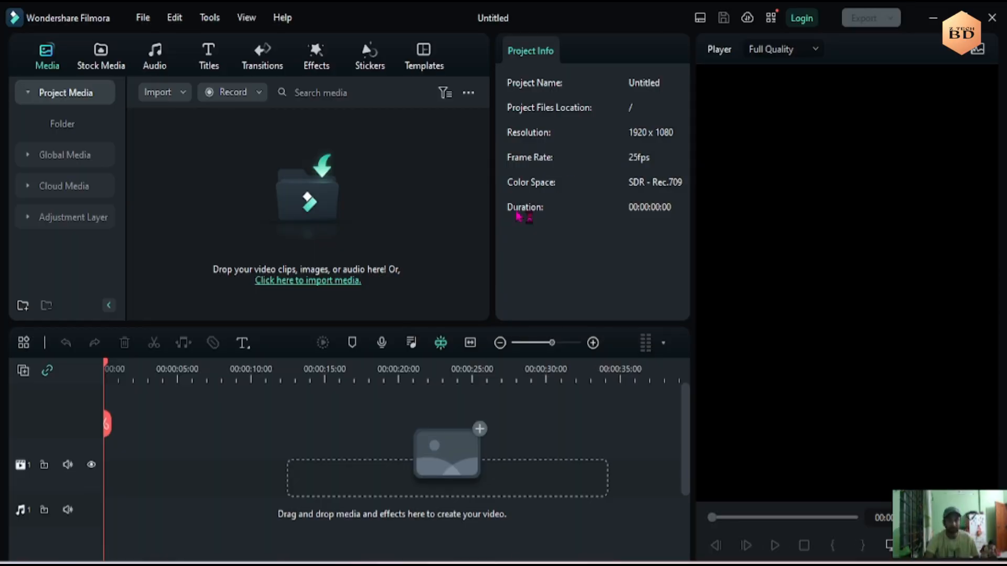
# - Set the project's aspect ratio to 9:16 (Portrait) in the project settings
pyautogui.click(142, 17)
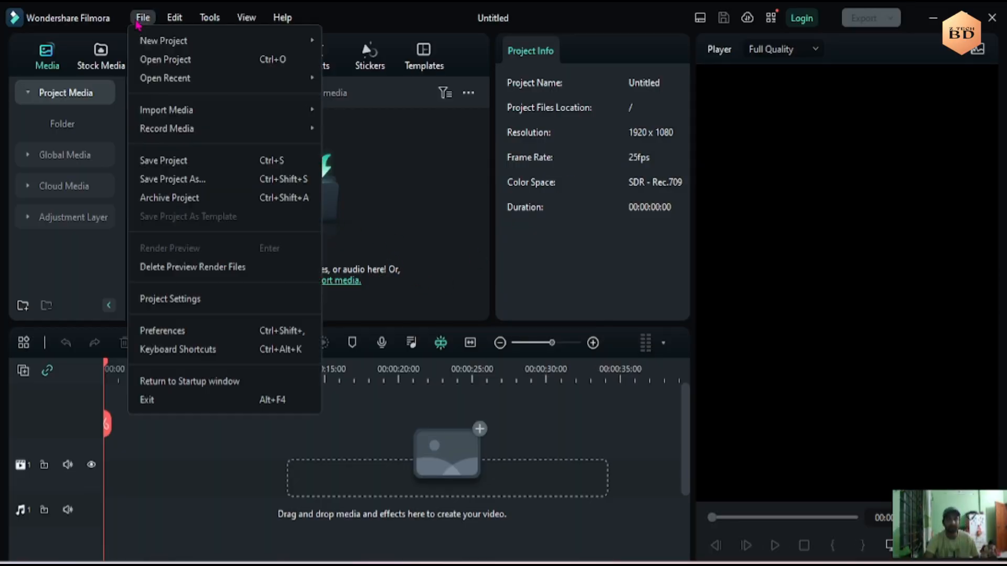
pyautogui.click(195, 297)
pyautogui.click(577, 171)
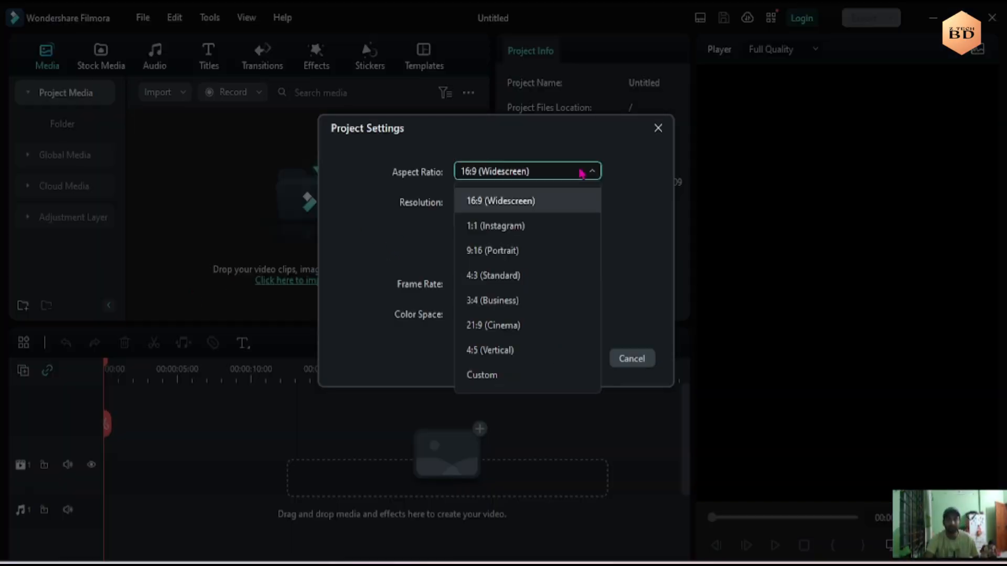
pyautogui.click(514, 254)
pyautogui.click(576, 359)
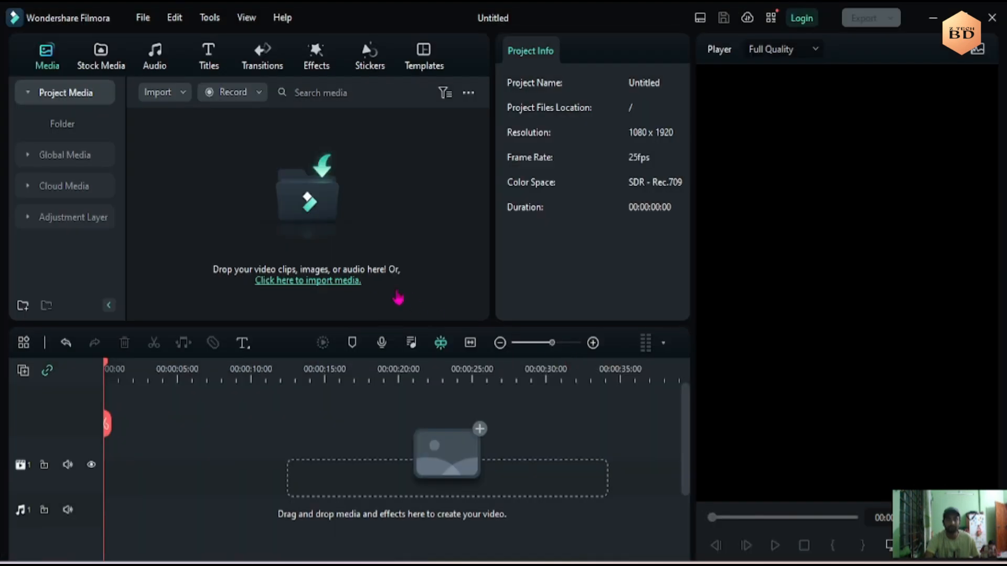
# - Import the 26 New-Project video from the ANIMIZ folder in Downloads into the project media
pyautogui.click(327, 206)
pyautogui.click(68, 179)
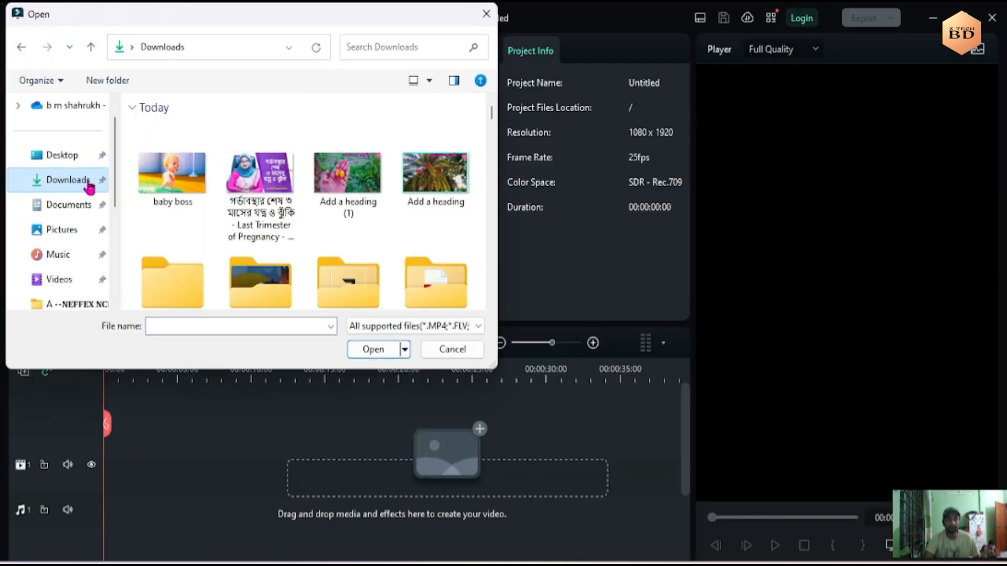
pyautogui.moveTo(493, 118); pyautogui.dragTo(493, 124)
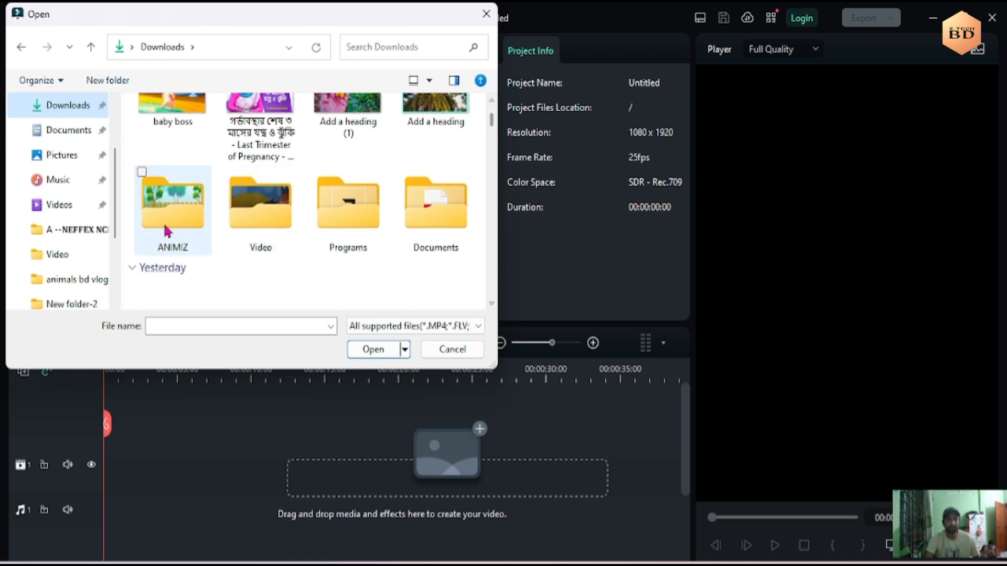
pyautogui.doubleClick(172, 207)
pyautogui.click(181, 151)
pyautogui.click(373, 349)
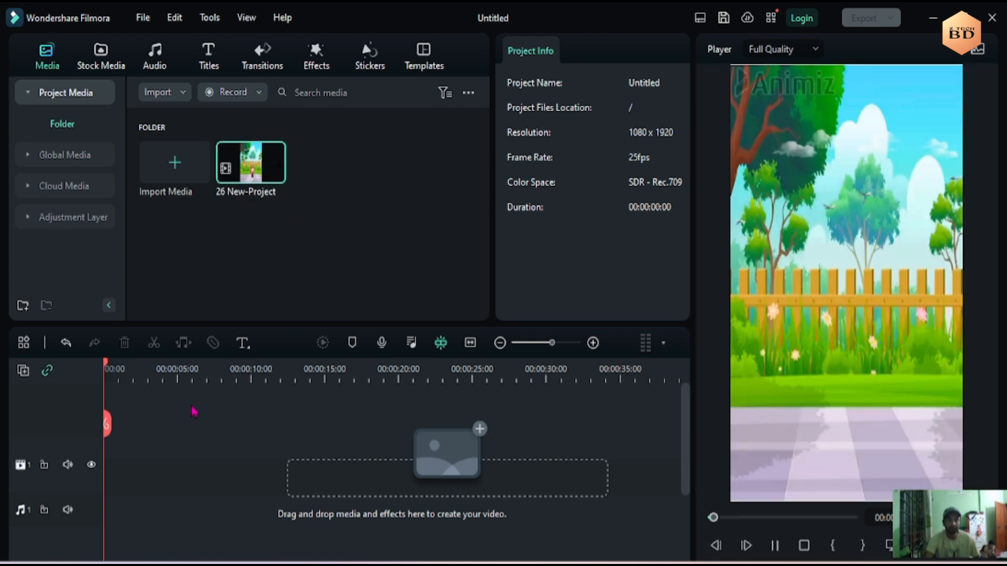
# - Place the 26 New-Project clip at the timeline start, keeping the 1080 x 1920 25fps project settings, and play it until the woman sings
pyautogui.moveTo(251, 167); pyautogui.dragTo(116, 476)
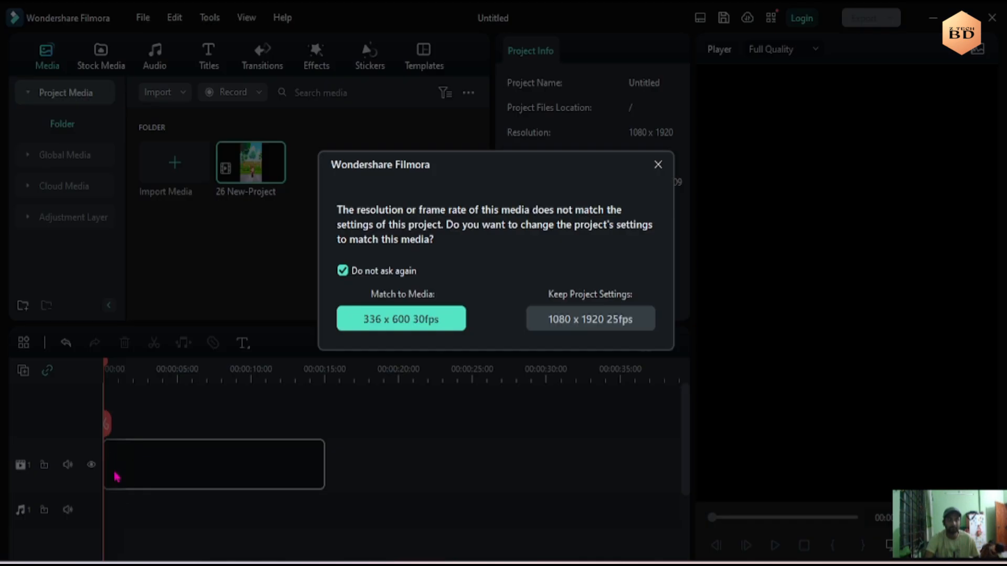
pyautogui.click(573, 326)
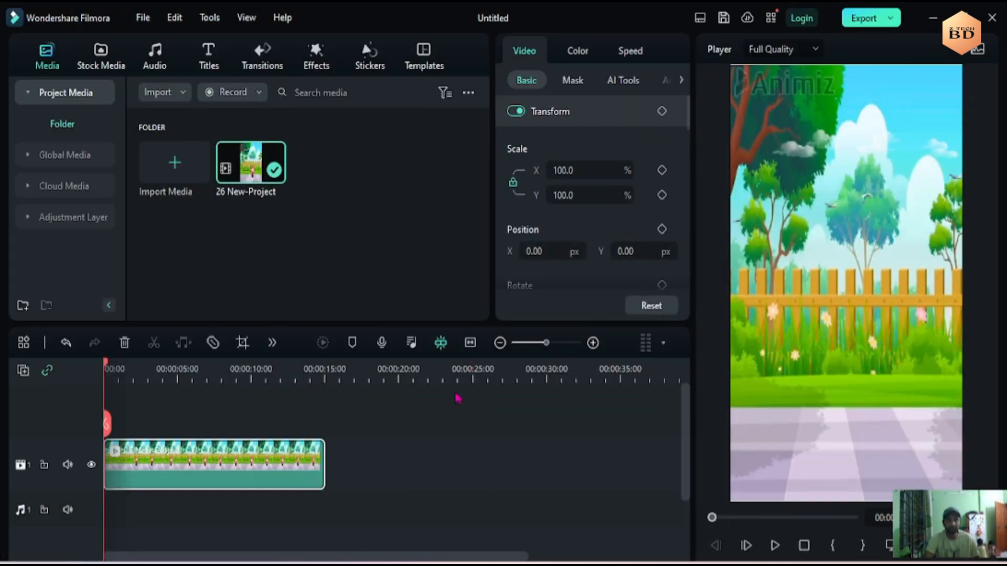
pyautogui.click(775, 545)
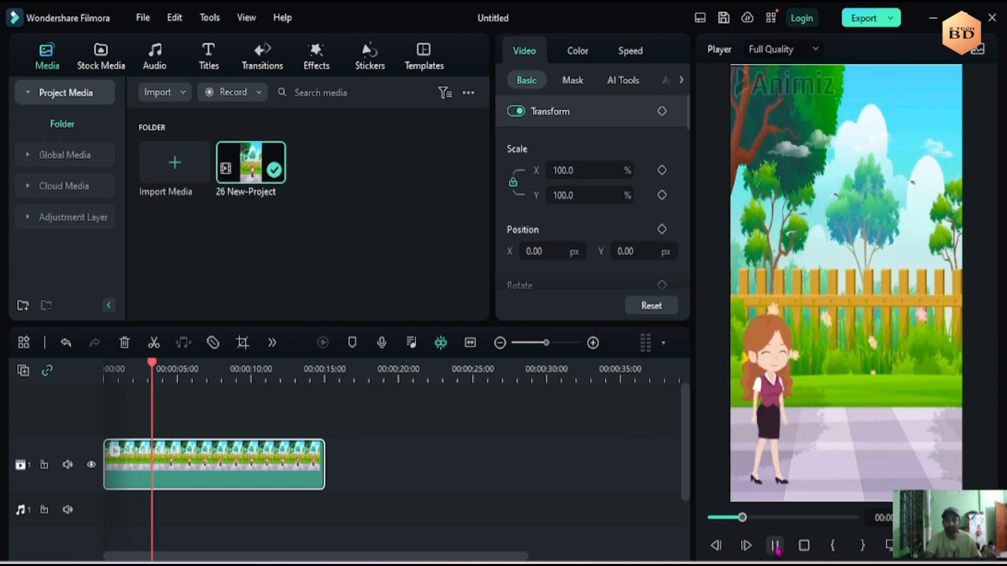
pyautogui.click(775, 546)
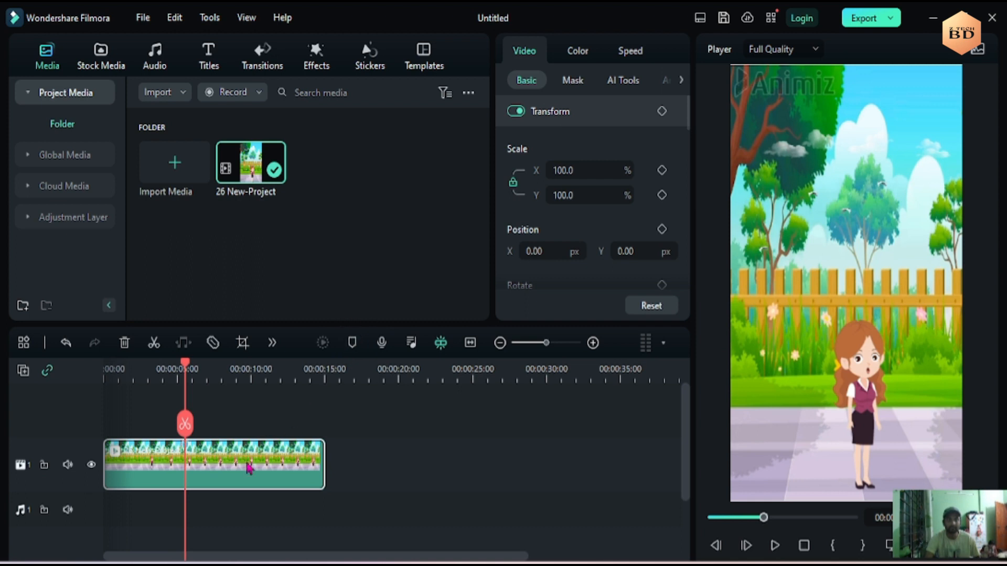
# - Crop the clip at a 9:16 ratio to about 309 x 549, framing the lower area so the Animiz watermark is excluded
pyautogui.click(242, 344)
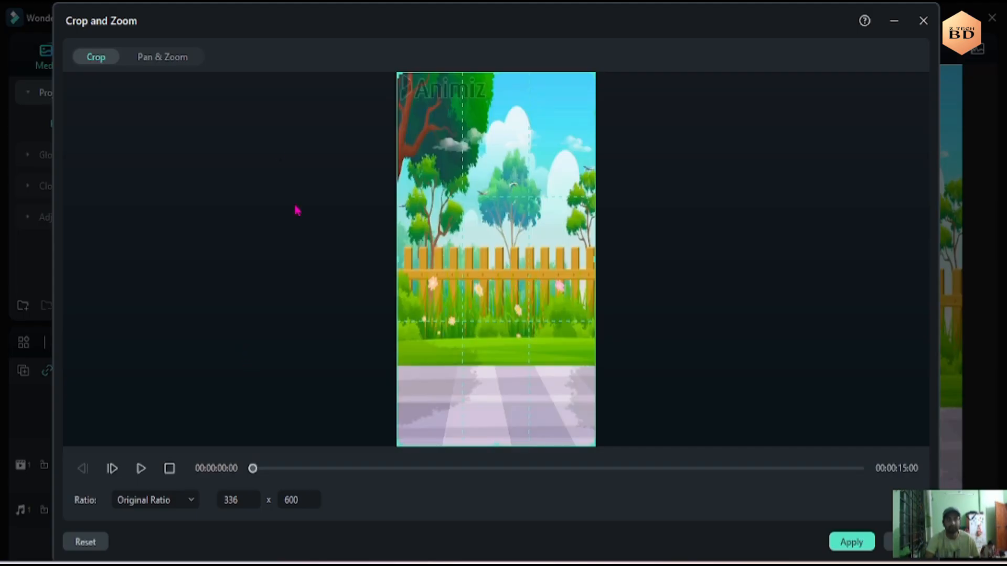
pyautogui.click(197, 502)
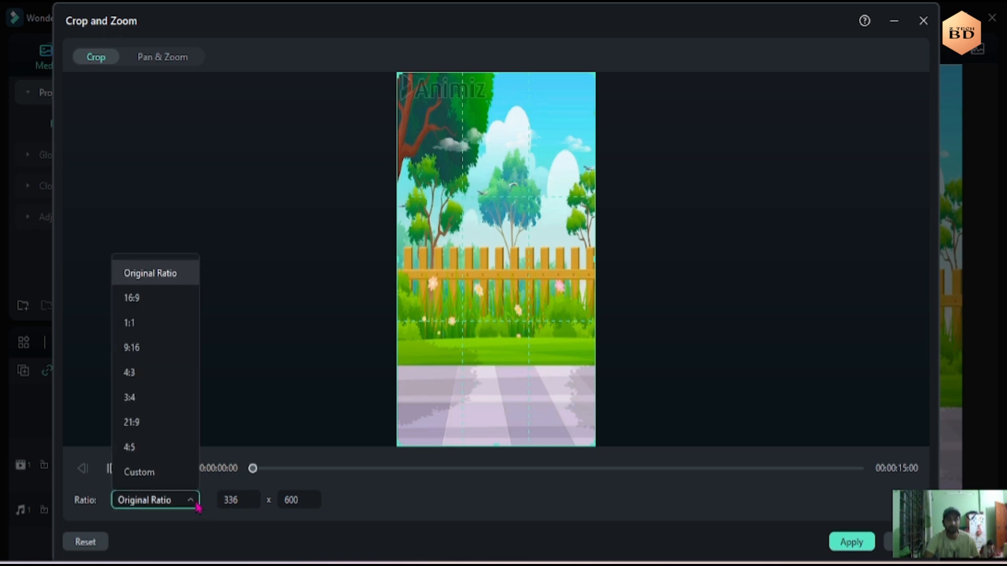
pyautogui.click(131, 353)
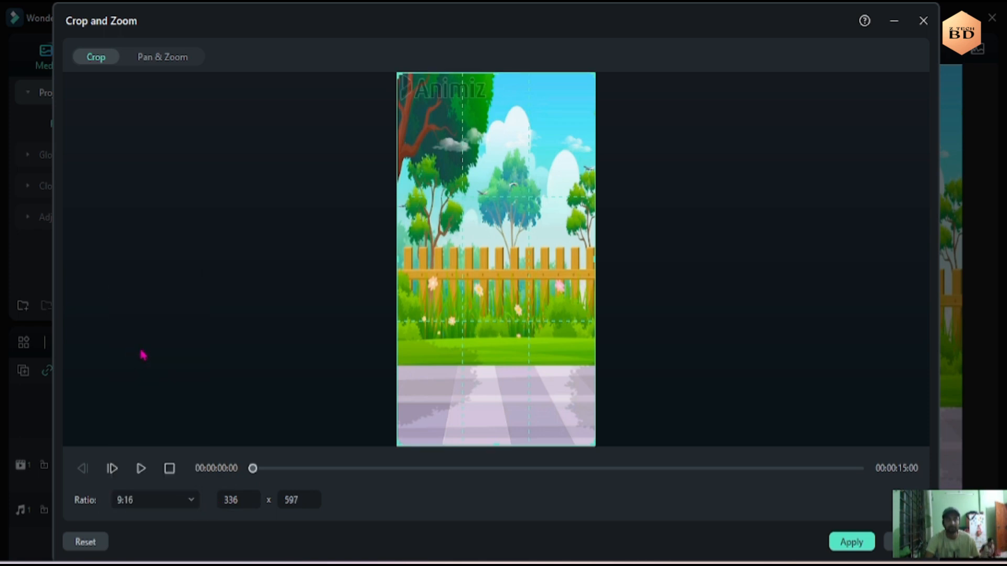
pyautogui.moveTo(592, 445); pyautogui.dragTo(577, 424)
pyautogui.moveTo(534, 366); pyautogui.dragTo(541, 395)
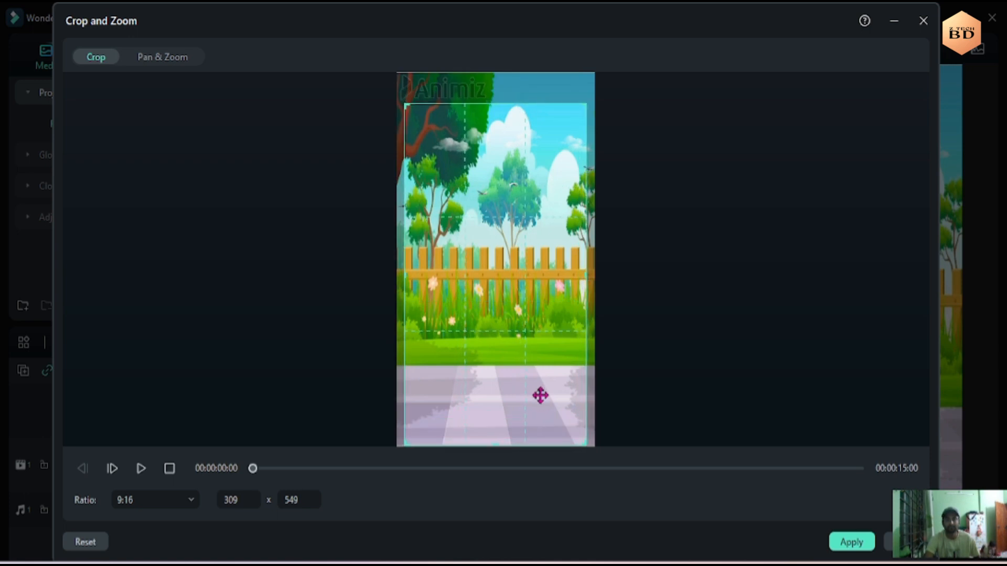
pyautogui.click(850, 542)
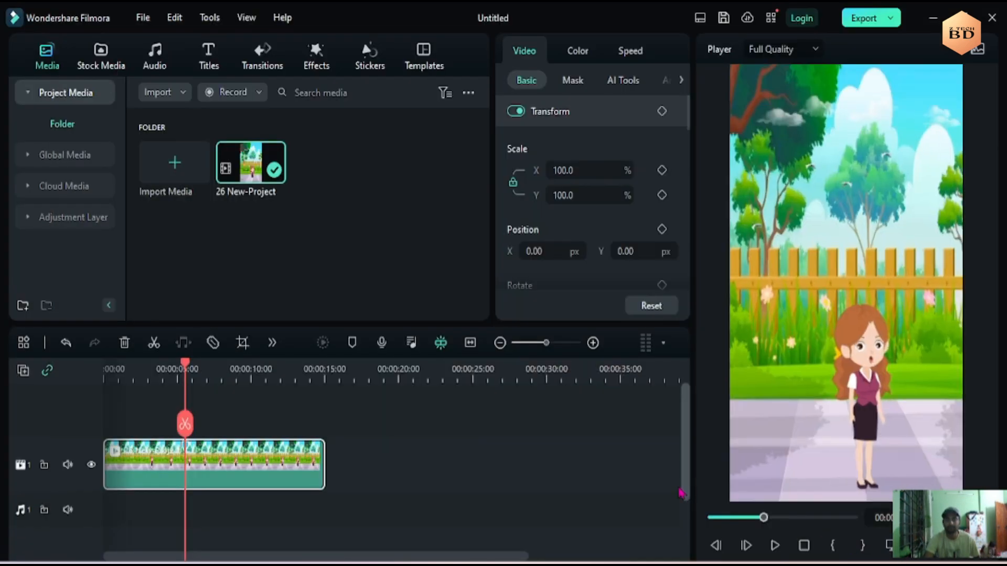
# - Add a marker to the video clip at 00:00:05:13, leaving its name and comment blank
pyautogui.moveTo(184, 374)
pyautogui.mouseDown()
pyautogui.moveTo(105, 374)
pyautogui.moveTo(186, 368)
pyautogui.mouseUp()
pyautogui.click(192, 400)
pyautogui.doubleClick(186, 444)
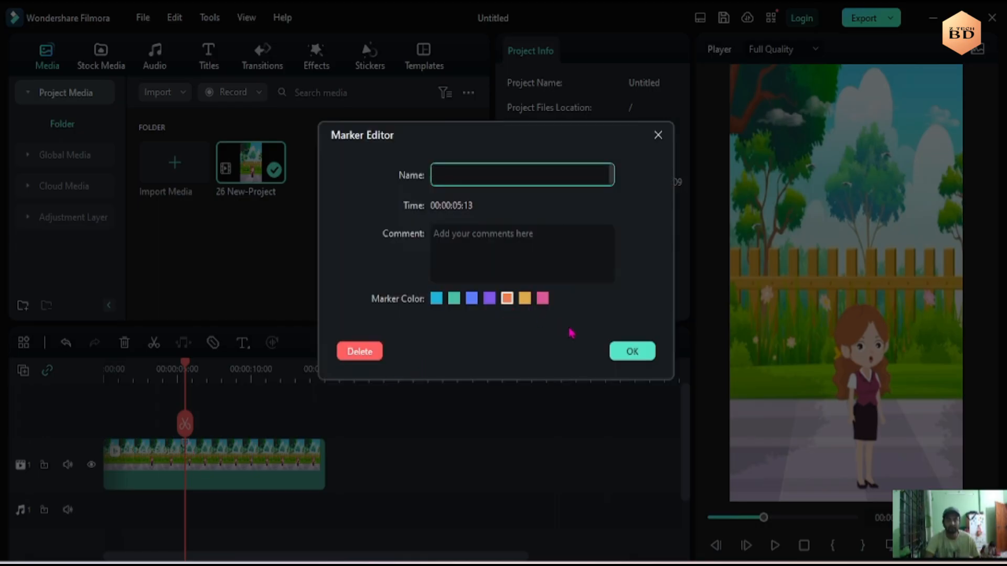
pyautogui.click(634, 355)
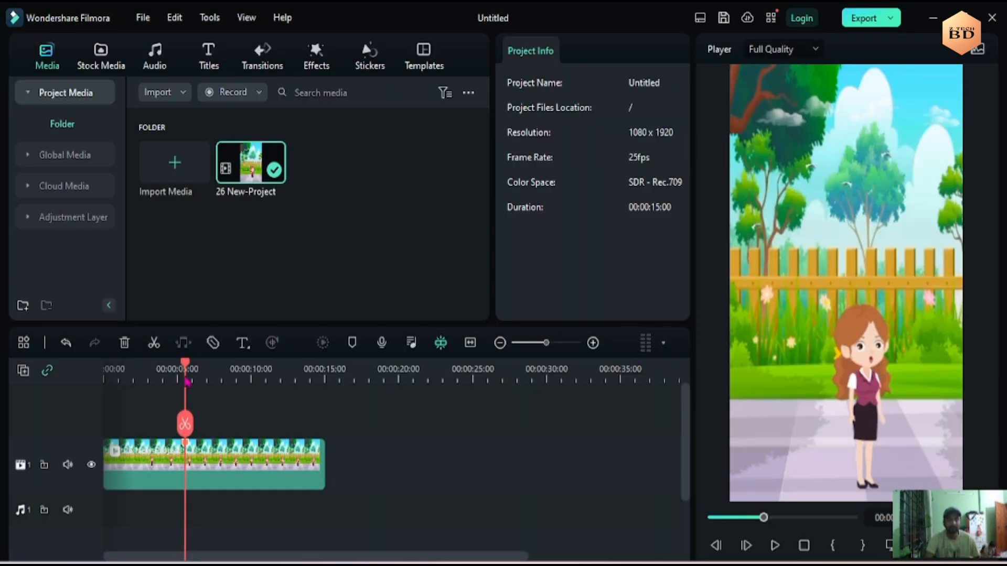
# - Import the Hickory Dickory Dock song from the Kids folder and place it on the audio track starting at the clip's marker
pyautogui.click(163, 156)
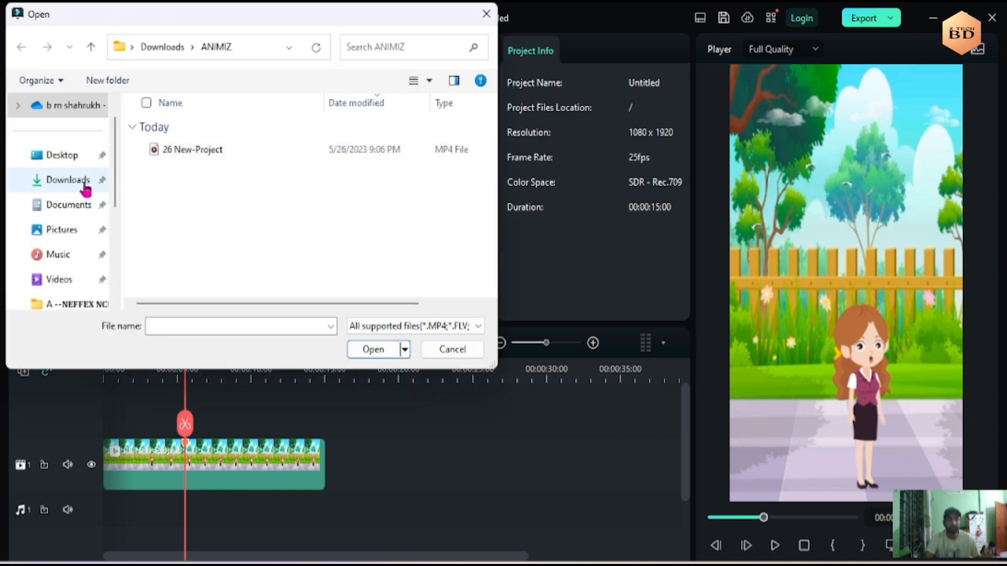
pyautogui.click(73, 157)
pyautogui.click(233, 135)
pyautogui.doubleClick(232, 135)
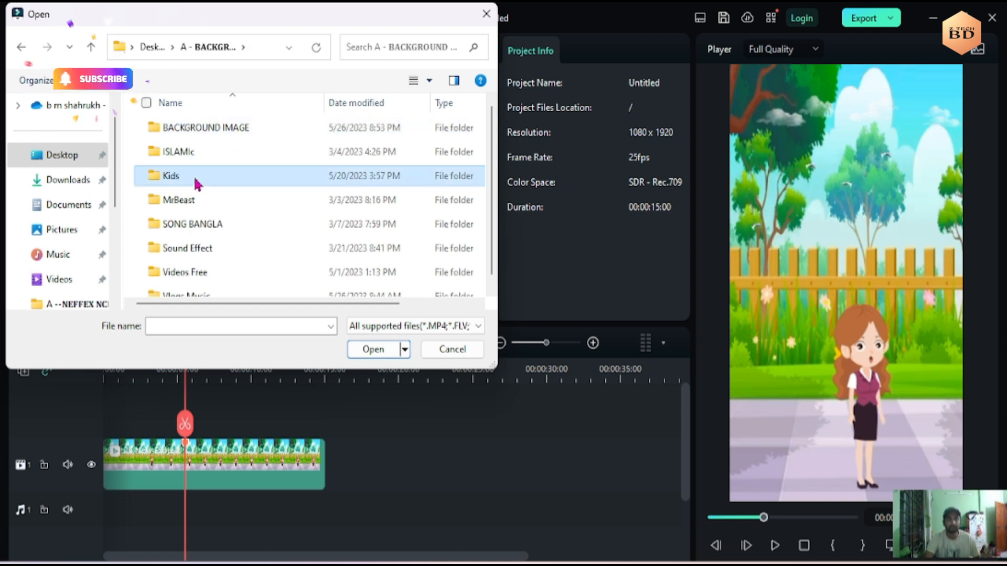
pyautogui.doubleClick(204, 173)
pyautogui.click(206, 157)
pyautogui.click(376, 350)
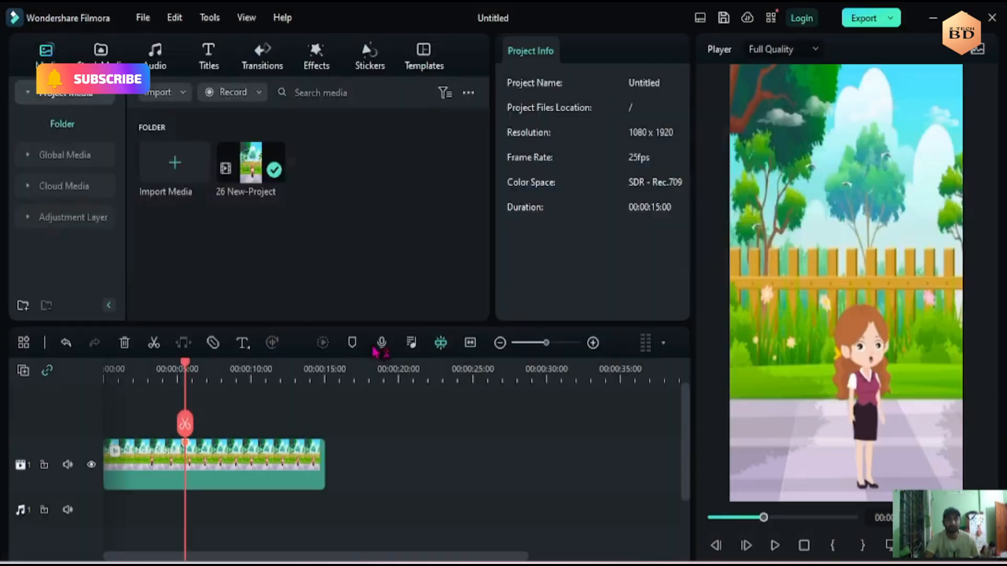
pyautogui.moveTo(326, 181); pyautogui.dragTo(190, 503)
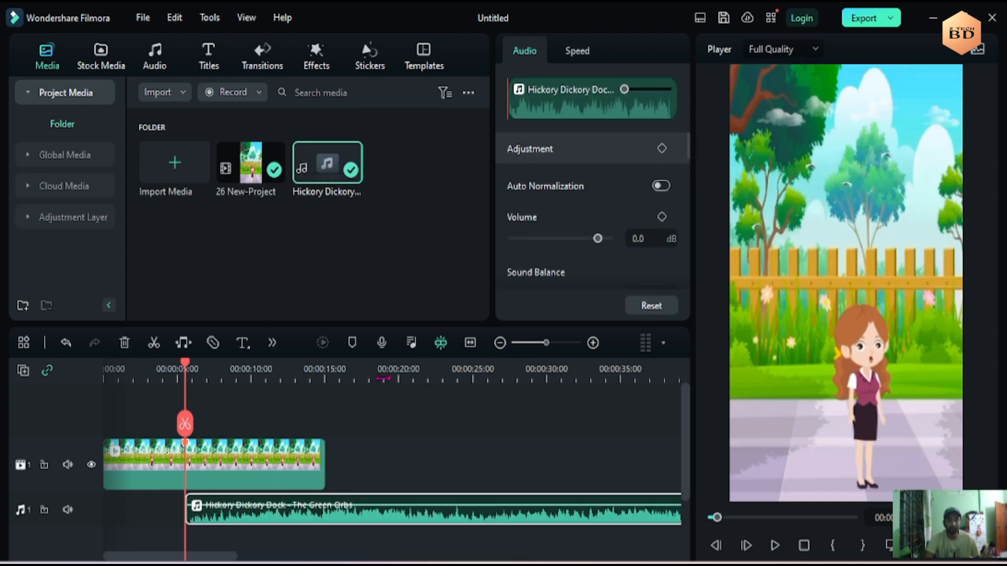
# - Cut off the song's excess, trim its end to the 15-second end of the video, and return the playhead to the start
pyautogui.click(383, 379)
pyautogui.click(383, 427)
pyautogui.press('Delete')
pyautogui.click(374, 521)
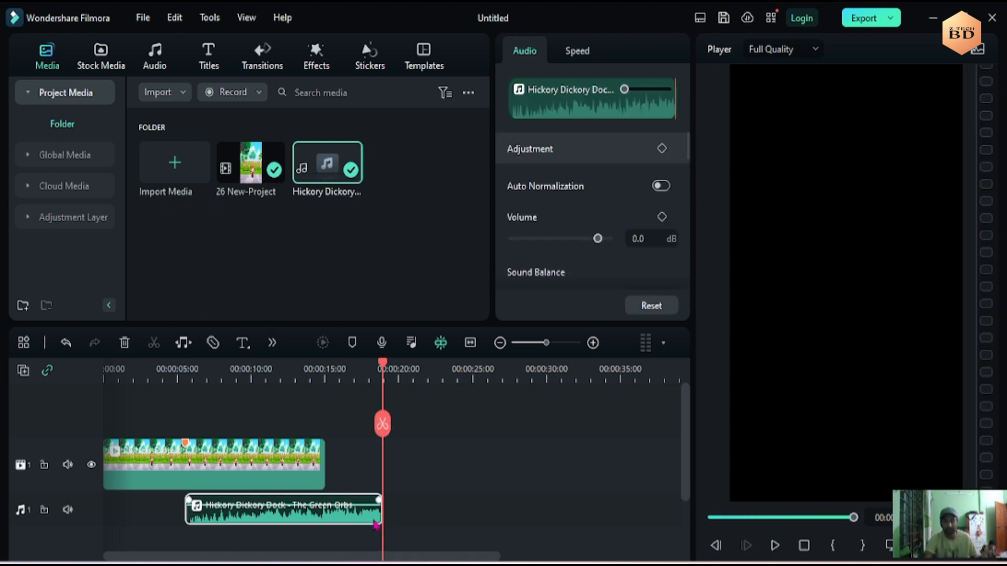
pyautogui.moveTo(378, 516); pyautogui.dragTo(291, 502)
pyautogui.moveTo(763, 519); pyautogui.dragTo(701, 519)
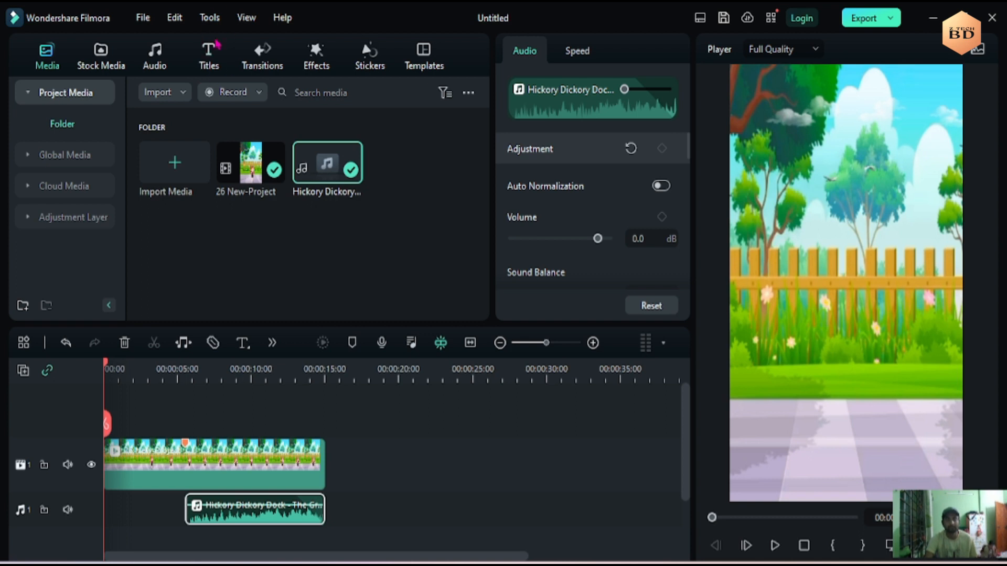
# - Download the trending Dynamic Dance Promo Lowerthird 05 title and place it above the video for its full 15-second length
pyautogui.click(210, 64)
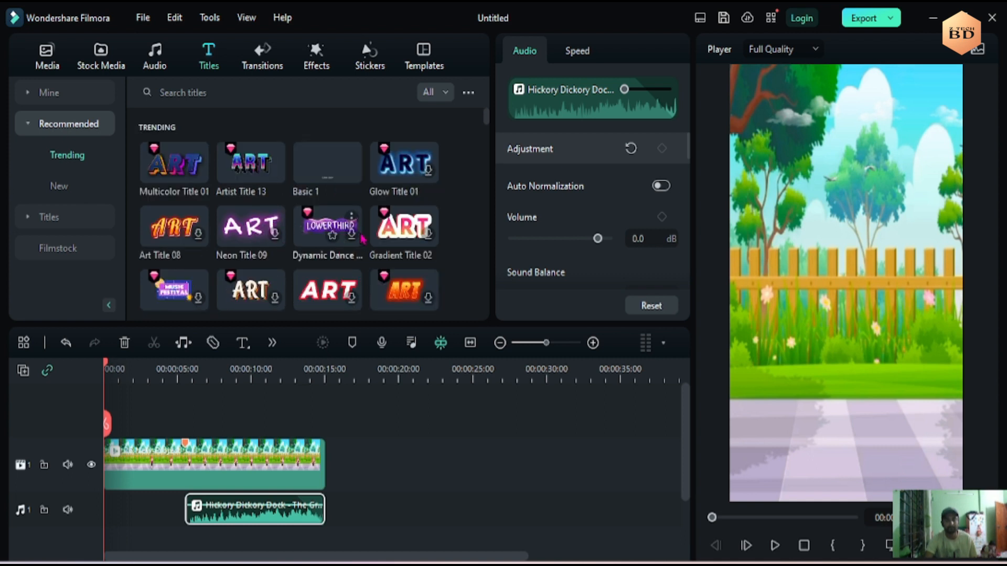
pyautogui.click(352, 239)
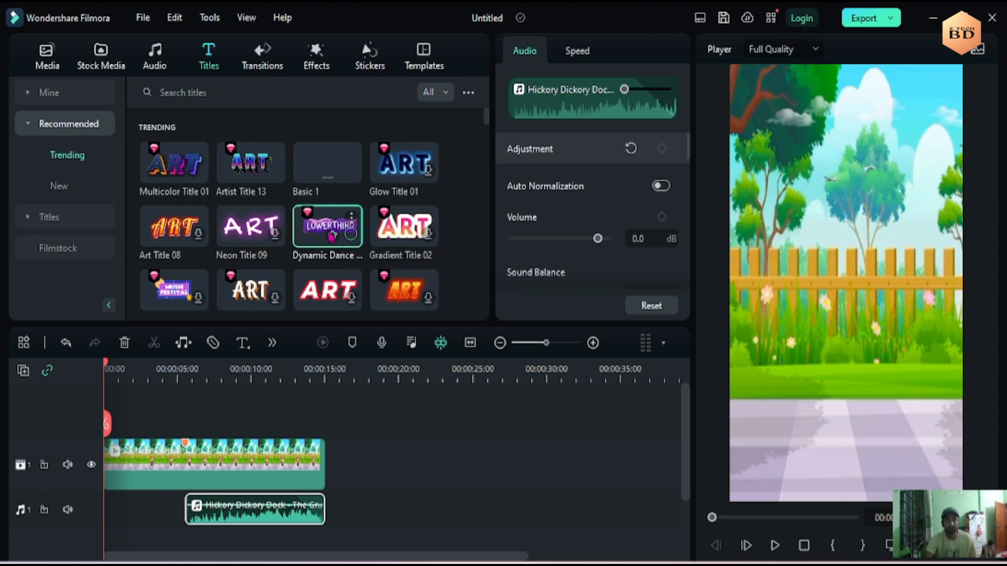
pyautogui.moveTo(329, 234); pyautogui.dragTo(325, 455)
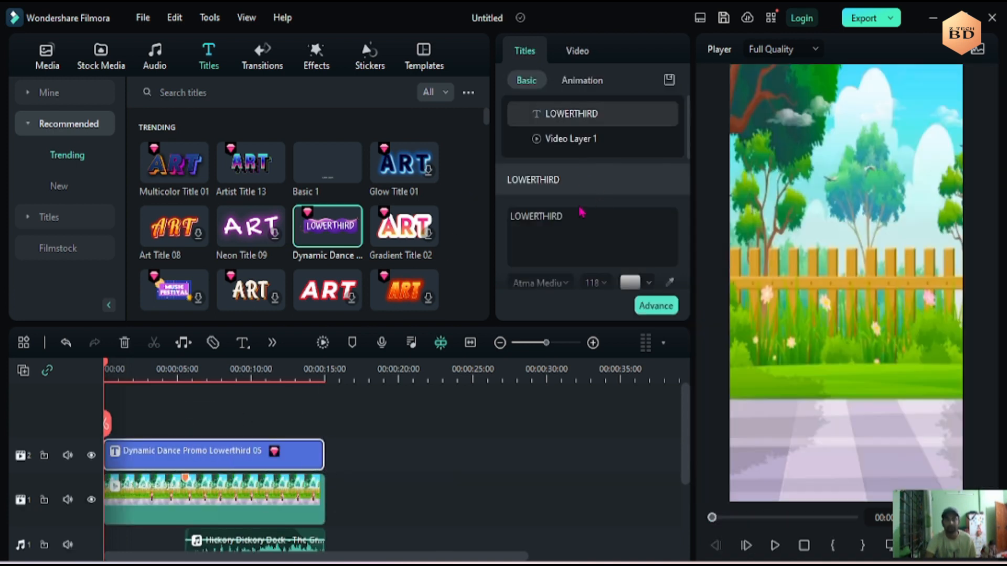
# - Replace the lower-third title's text with "Z Tech BD"
pyautogui.click(164, 376)
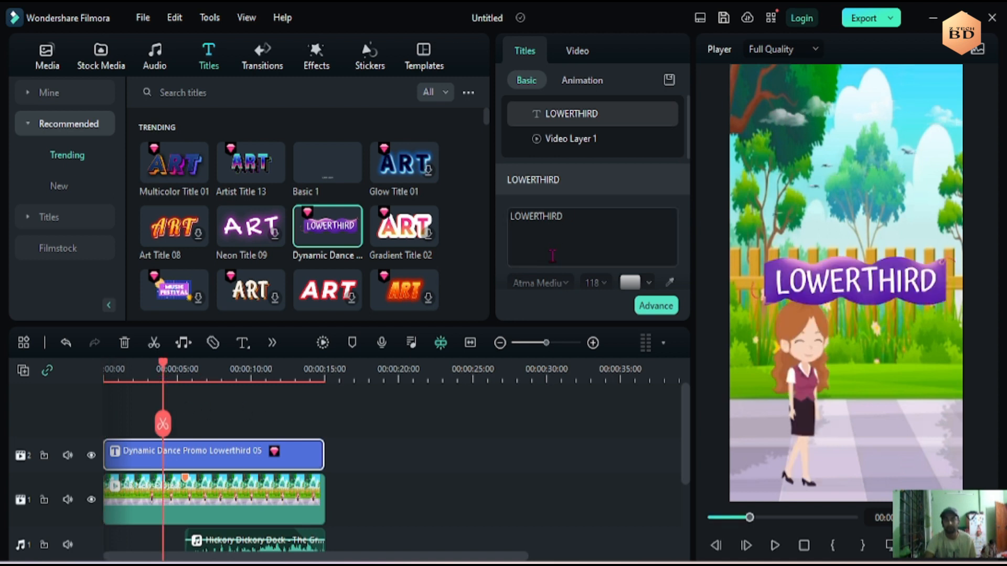
pyautogui.click(574, 220)
pyautogui.press('BackSpace')
pyautogui.press('BackSpace')
pyautogui.press('BackSpace')
pyautogui.press('BackSpace')
pyautogui.press('BackSpace')
pyautogui.press('BackSpace')
pyautogui.press('BackSpace')
pyautogui.press('BackSpace')
pyautogui.press('BackSpace')
pyautogui.press('BackSpace')
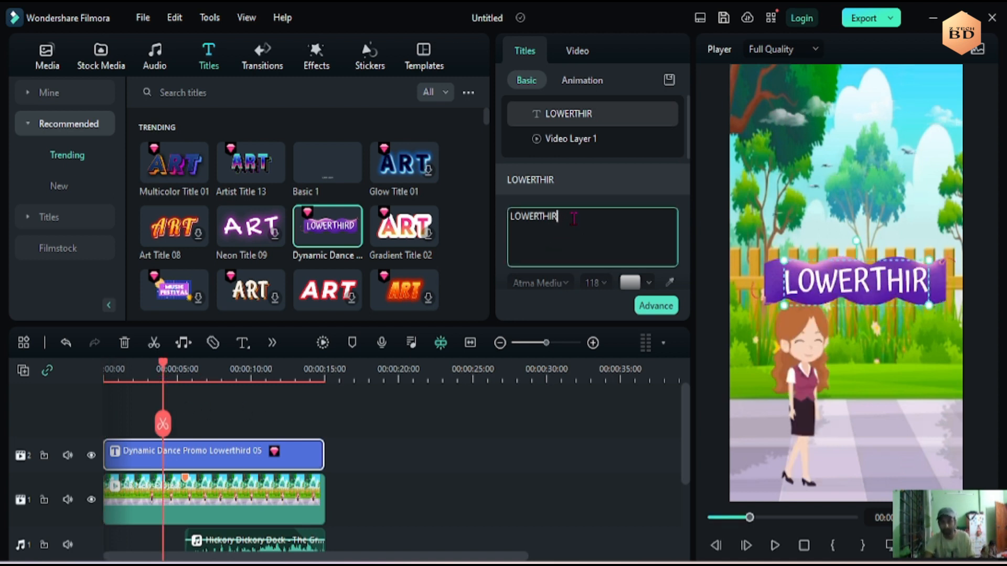
pyautogui.write('Z Tech BD')
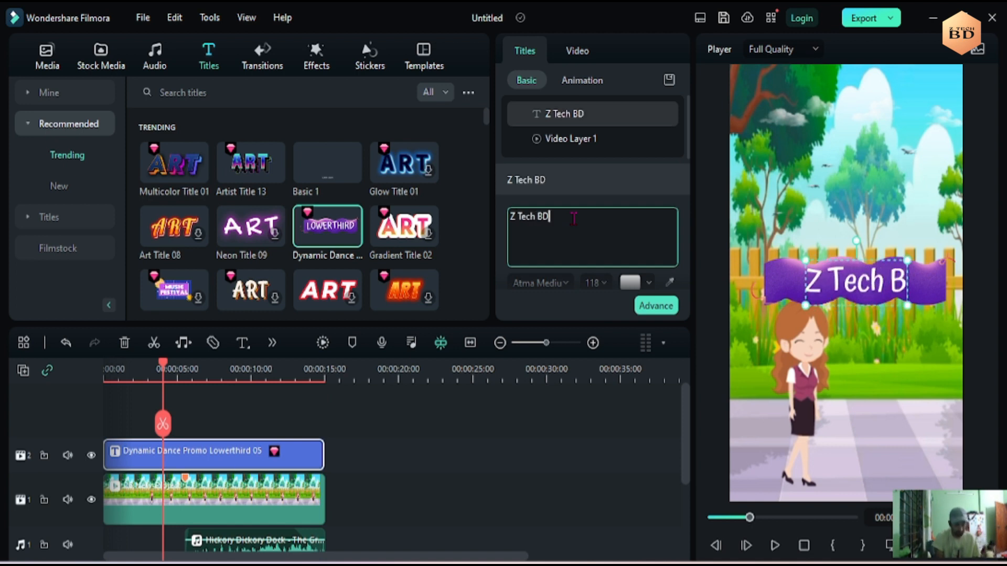
# - Shrink the title's purple banner and its text to font size 60, and move both into the upper-right corner of the video frame
pyautogui.click(780, 299)
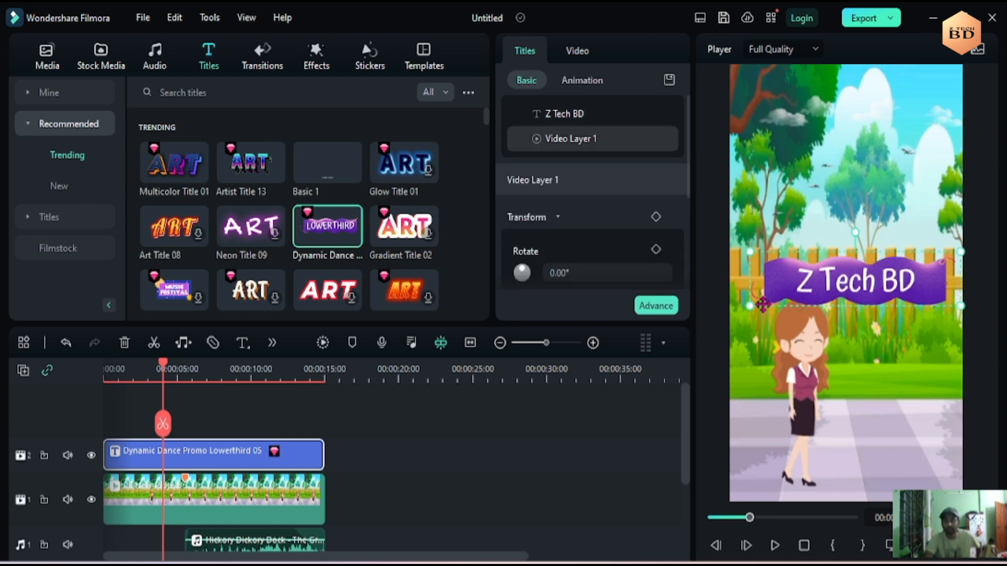
pyautogui.moveTo(911, 265); pyautogui.dragTo(908, 163)
pyautogui.moveTo(917, 266); pyautogui.dragTo(918, 46)
pyautogui.click(862, 181)
pyautogui.moveTo(916, 126); pyautogui.dragTo(900, 168)
pyautogui.click(901, 185)
pyautogui.moveTo(839, 332)
pyautogui.mouseDown()
pyautogui.moveTo(841, 348)
pyautogui.moveTo(841, 338)
pyautogui.mouseUp()
pyautogui.click(834, 185)
pyautogui.moveTo(834, 185); pyautogui.dragTo(917, 81)
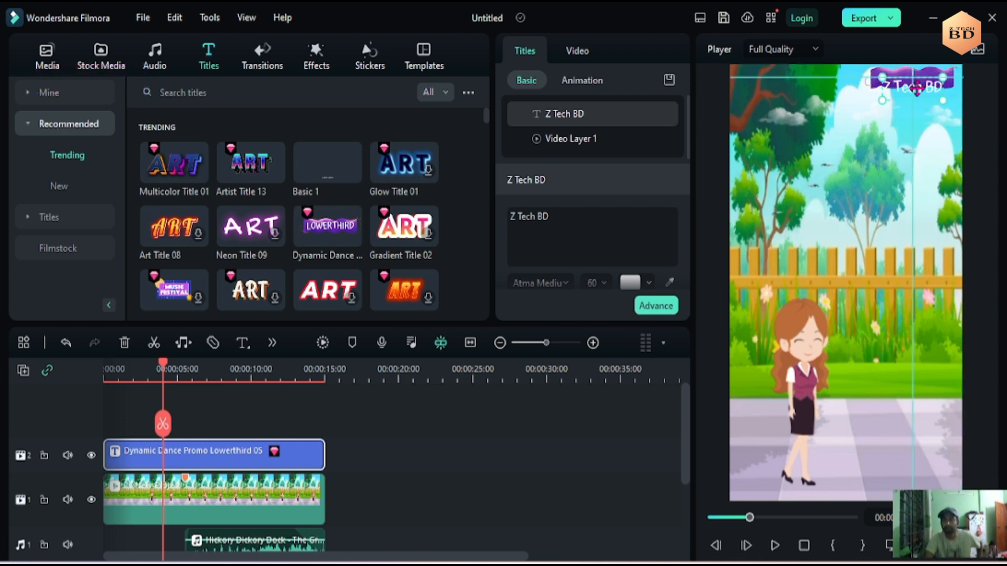
pyautogui.click(831, 347)
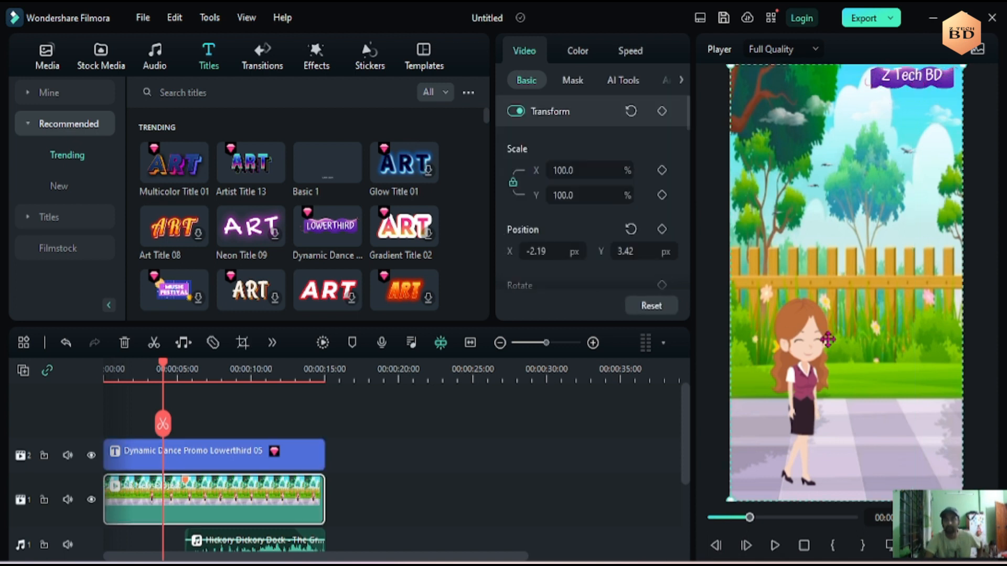
# - Play the opening second of the video to check the title, return the playhead to the start and examine the timeline tracks
pyautogui.moveTo(169, 374); pyautogui.dragTo(106, 373)
pyautogui.click(775, 545)
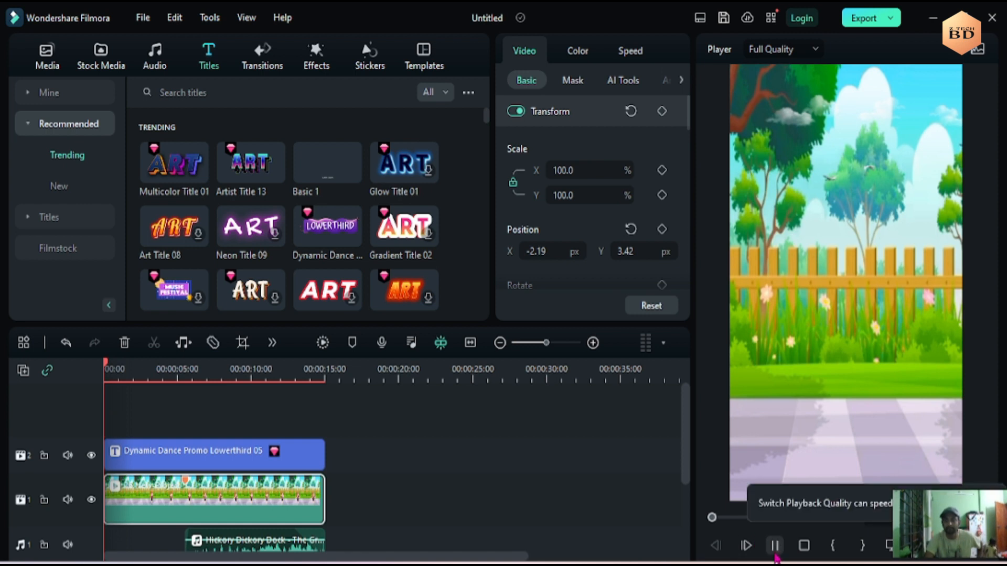
pyautogui.press('space')
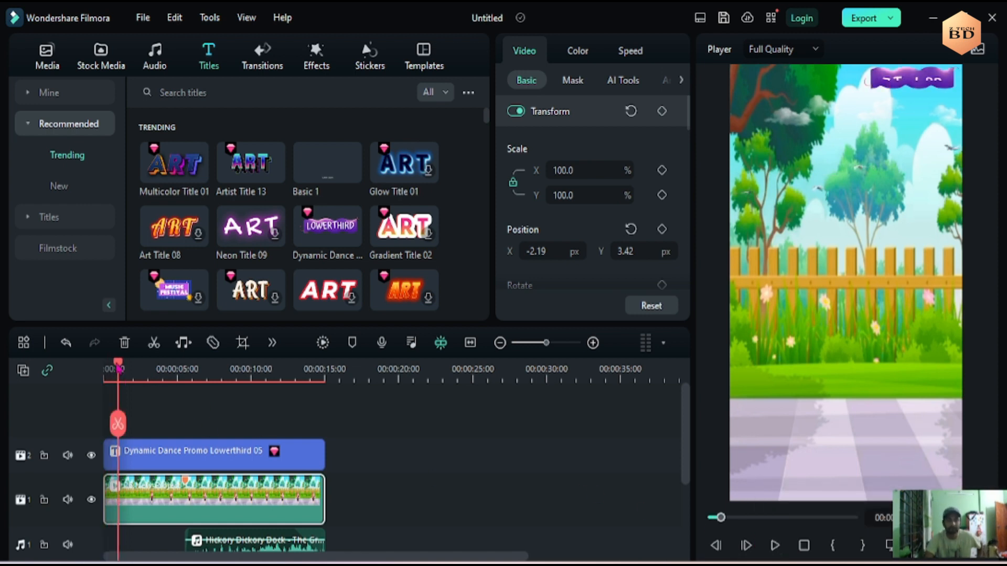
pyautogui.moveTo(119, 369); pyautogui.dragTo(104, 369)
pyautogui.scroll(-1, 205, 403)
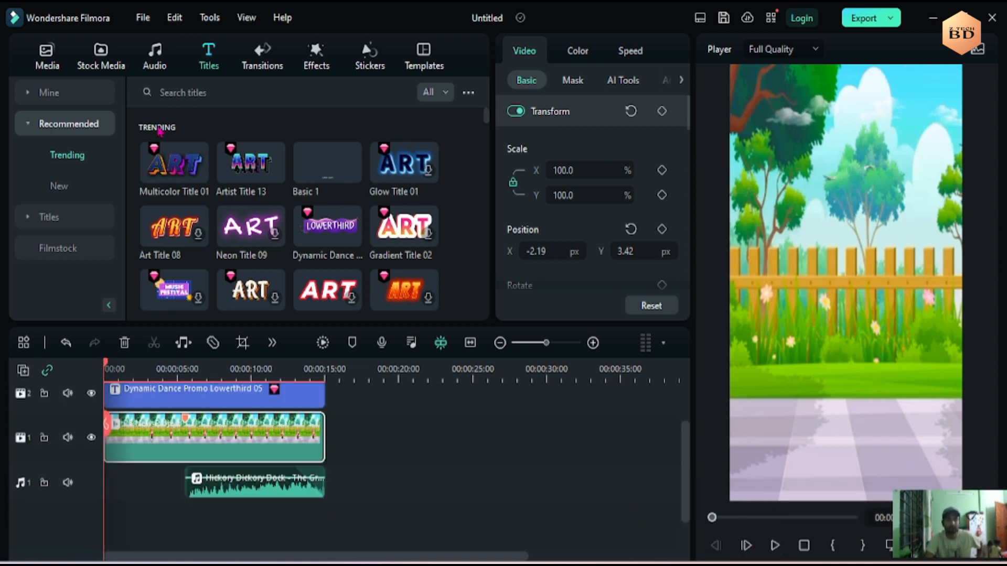
# - Search the audio library's sound effects for "footsteps"
pyautogui.click(154, 61)
pyautogui.click(79, 254)
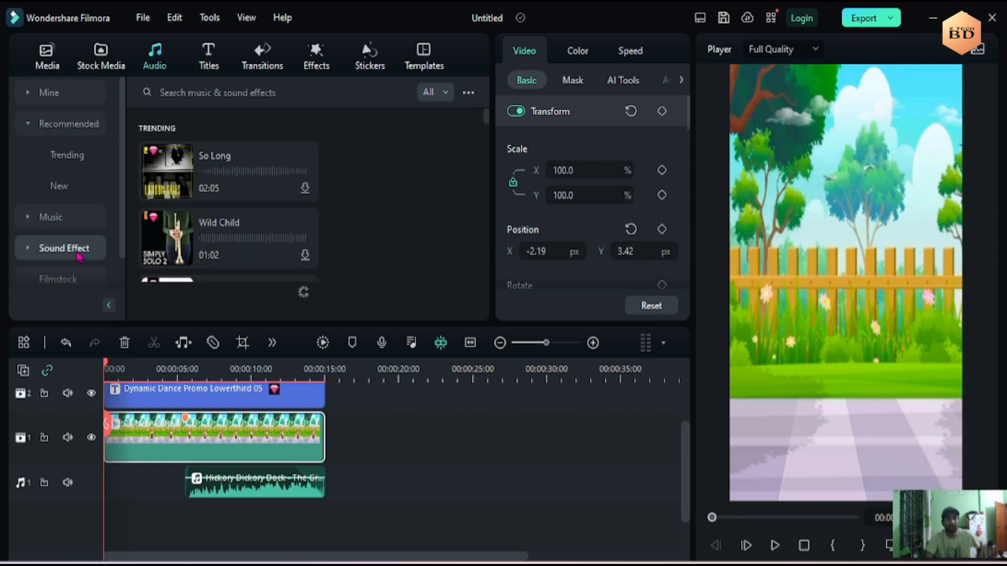
pyautogui.click(176, 93)
pyautogui.write('foot')
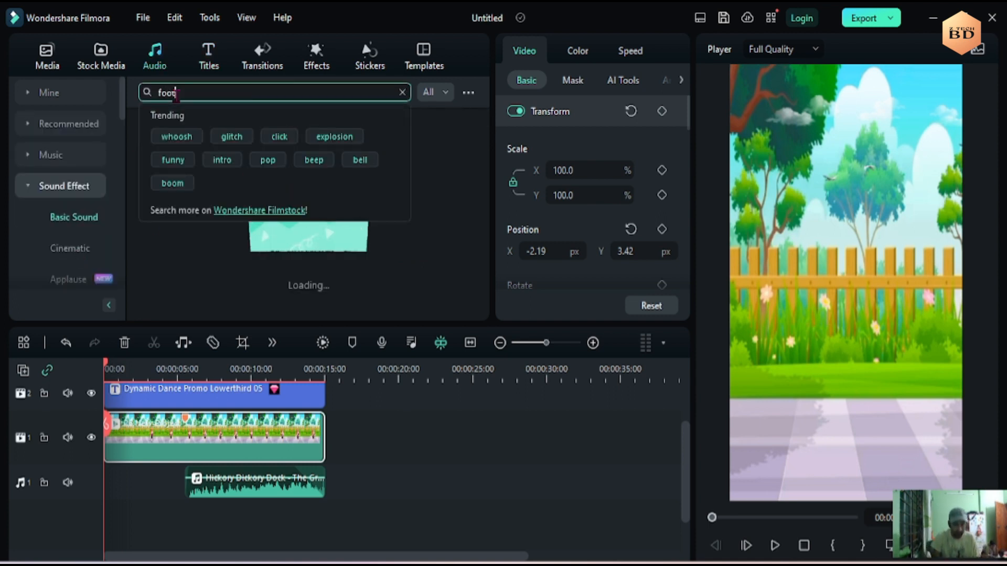
pyautogui.press('Return')
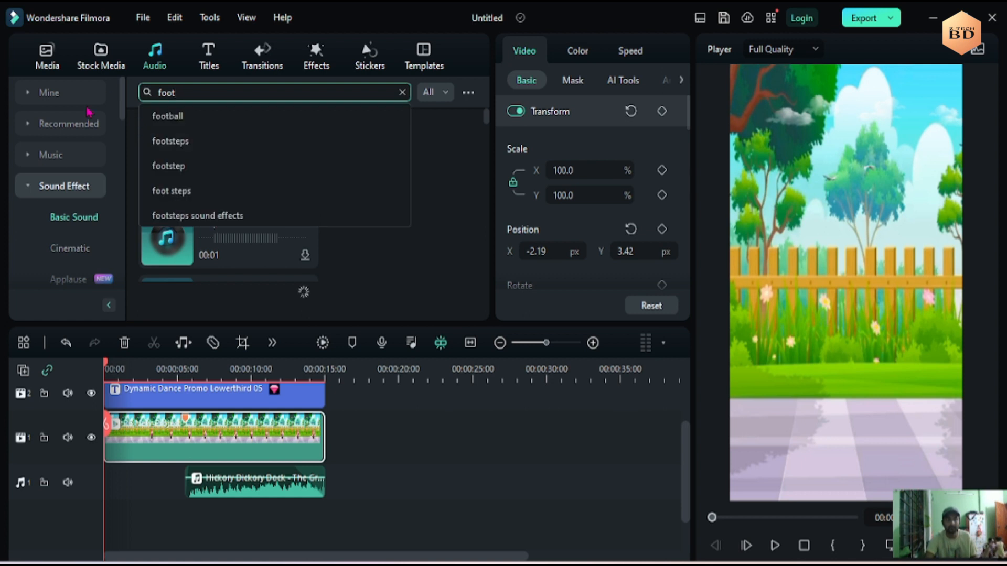
pyautogui.click(178, 146)
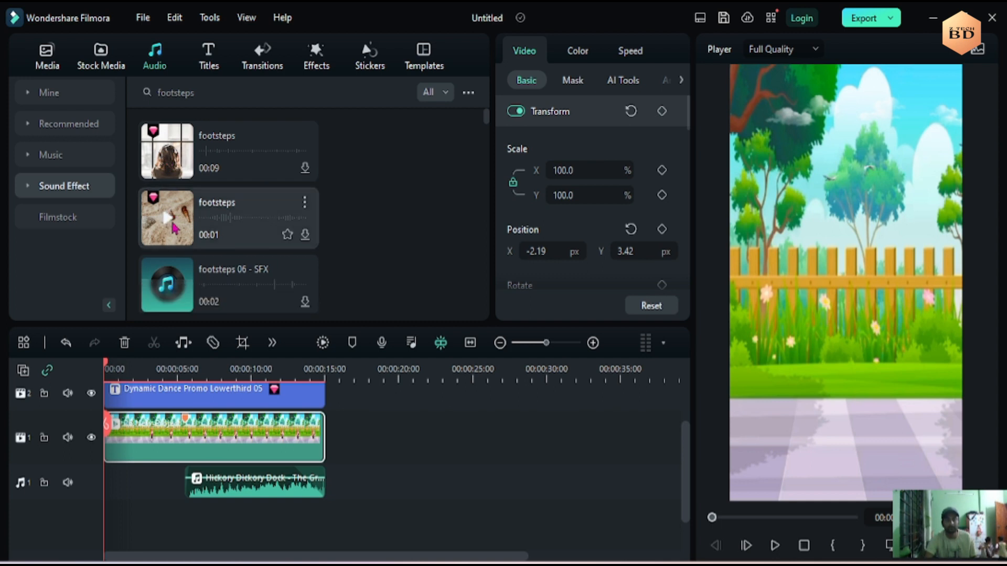
# - Download the one-second footsteps sound and place it on a new audio track twice from the start and once just before the song
pyautogui.click(169, 224)
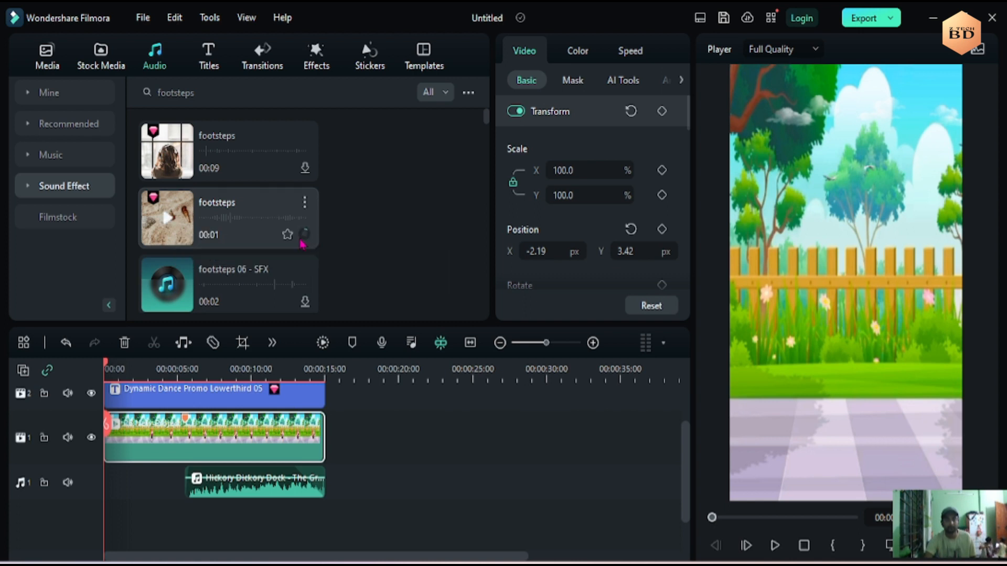
pyautogui.moveTo(232, 252); pyautogui.dragTo(113, 519)
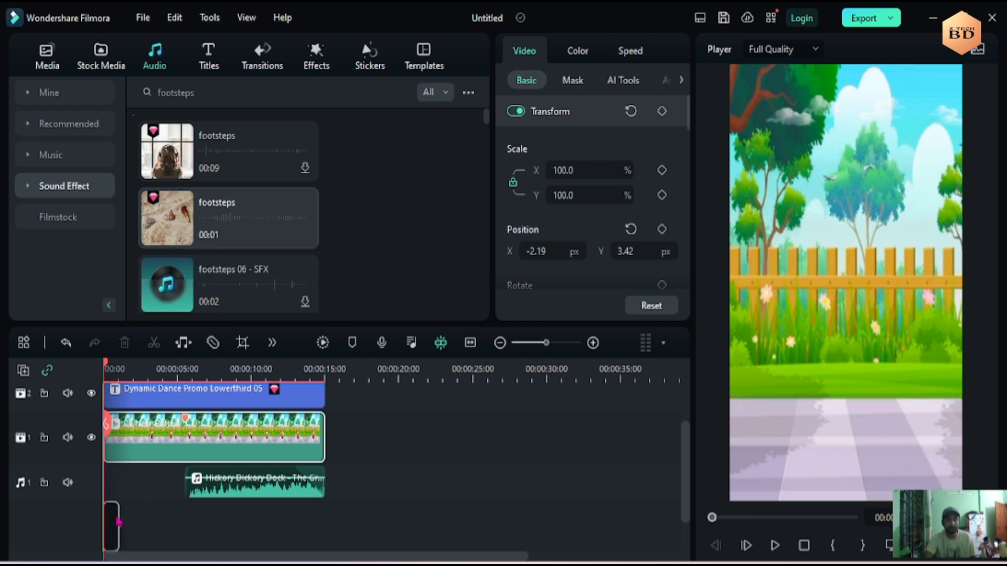
pyautogui.moveTo(202, 245); pyautogui.dragTo(131, 519)
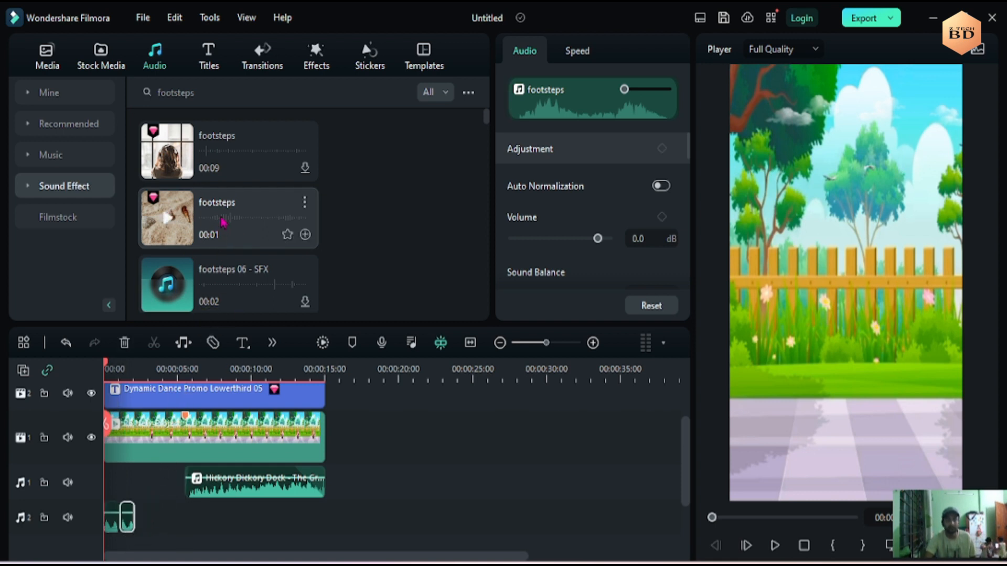
pyautogui.scroll(-5, 224, 222)
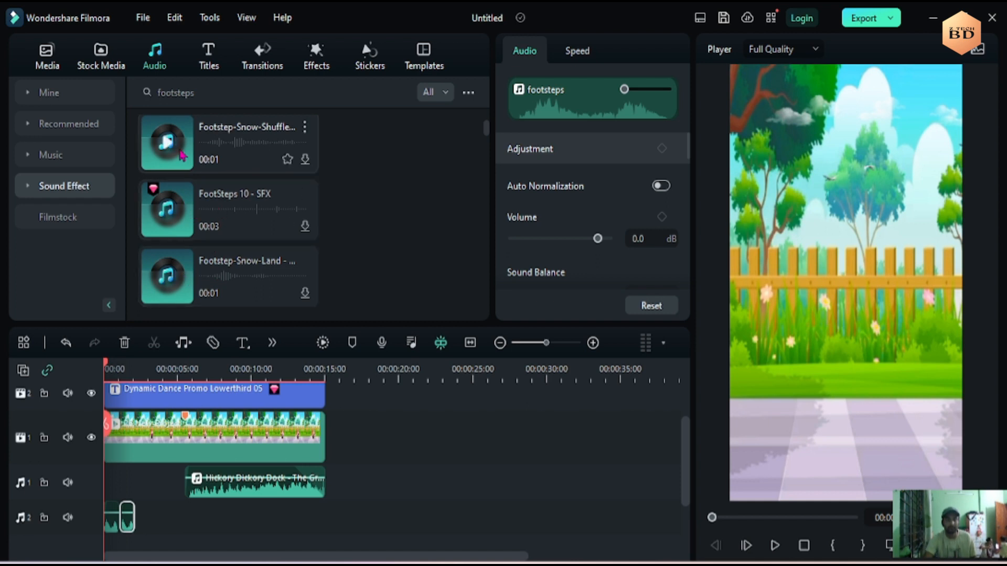
pyautogui.scroll(-5, 208, 171)
pyautogui.moveTo(182, 190); pyautogui.dragTo(176, 525)
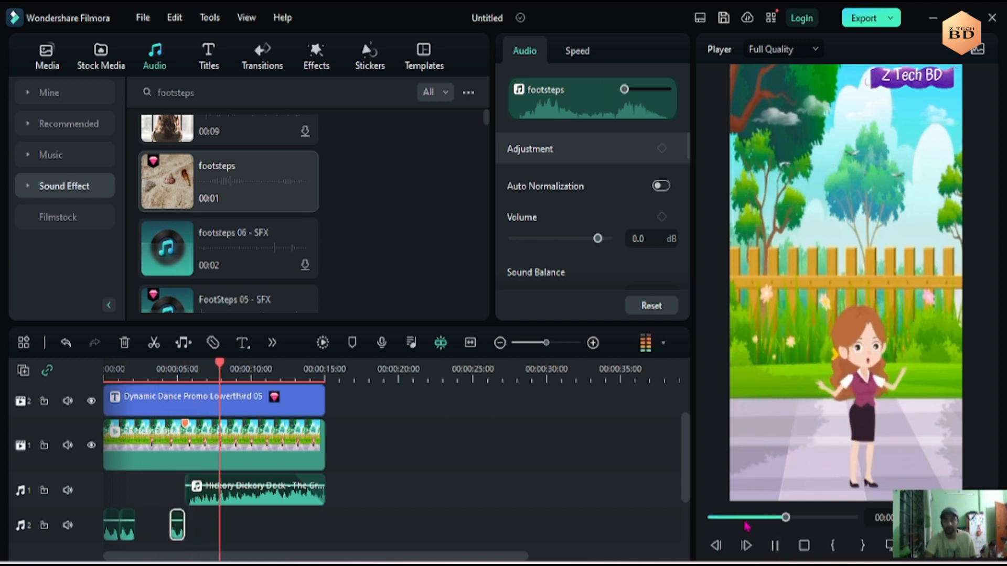
# - Extend the end of the Hickory Dickory Dock song clip to about 30 seconds and replay it from about 10.5 seconds
pyautogui.click(776, 546)
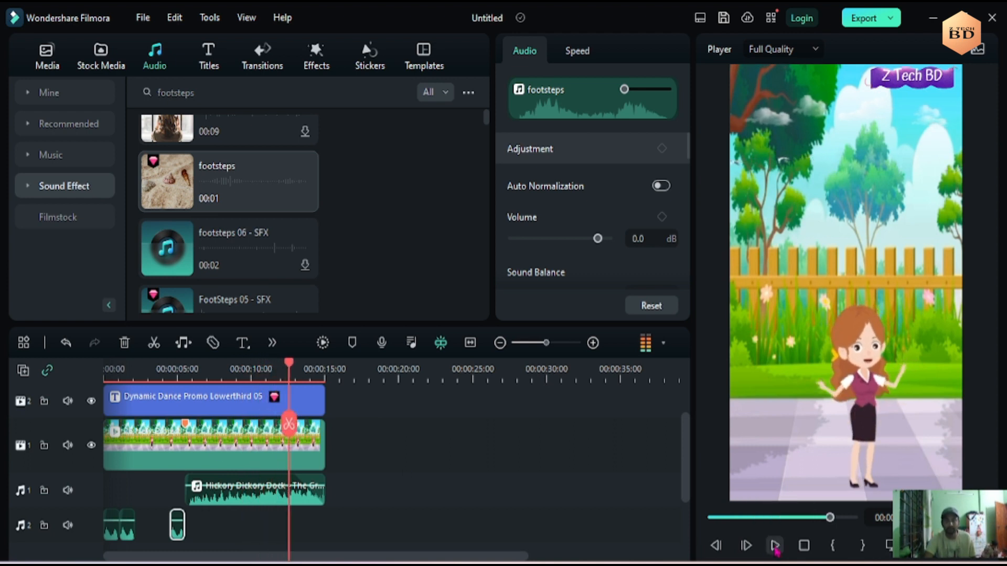
pyautogui.moveTo(325, 491); pyautogui.dragTo(549, 490)
pyautogui.moveTo(289, 372); pyautogui.dragTo(258, 370)
pyautogui.click(776, 548)
pyautogui.click(776, 548)
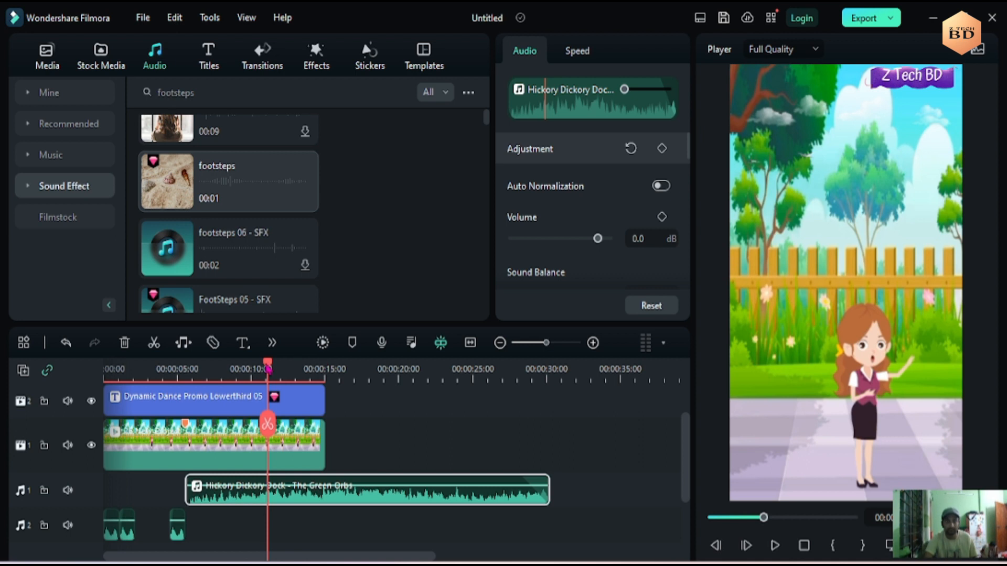
# - Split the song clip at about 10.5 seconds and delete the part before the cut
pyautogui.click(258, 370)
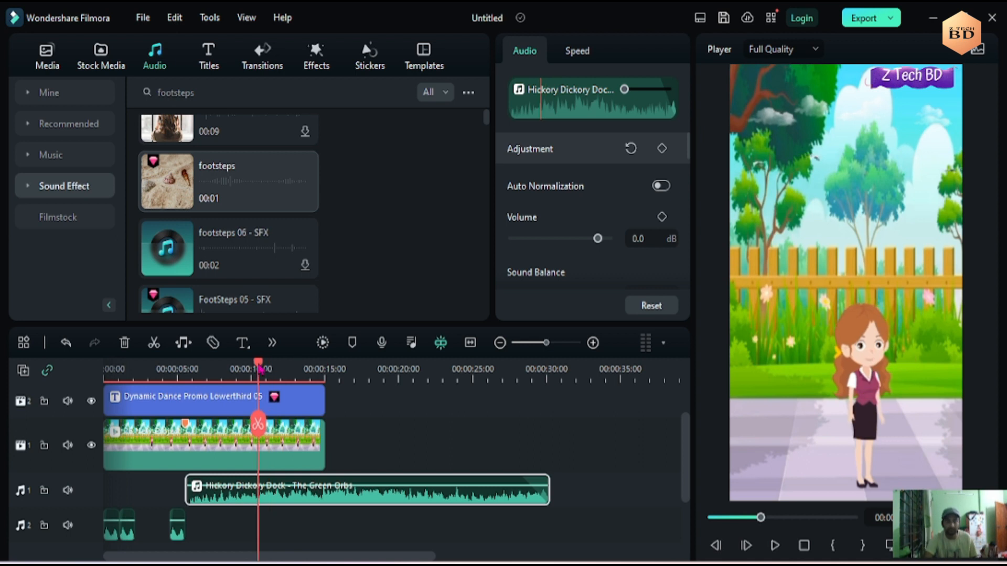
pyautogui.click(259, 425)
pyautogui.click(243, 500)
pyautogui.press('Delete')
# - Move the remaining song clip so it starts at about 5.5 seconds, and trim its end to the video's 15-second end
pyautogui.moveTo(344, 497); pyautogui.dragTo(110, 488)
pyautogui.moveTo(391, 494); pyautogui.dragTo(324, 493)
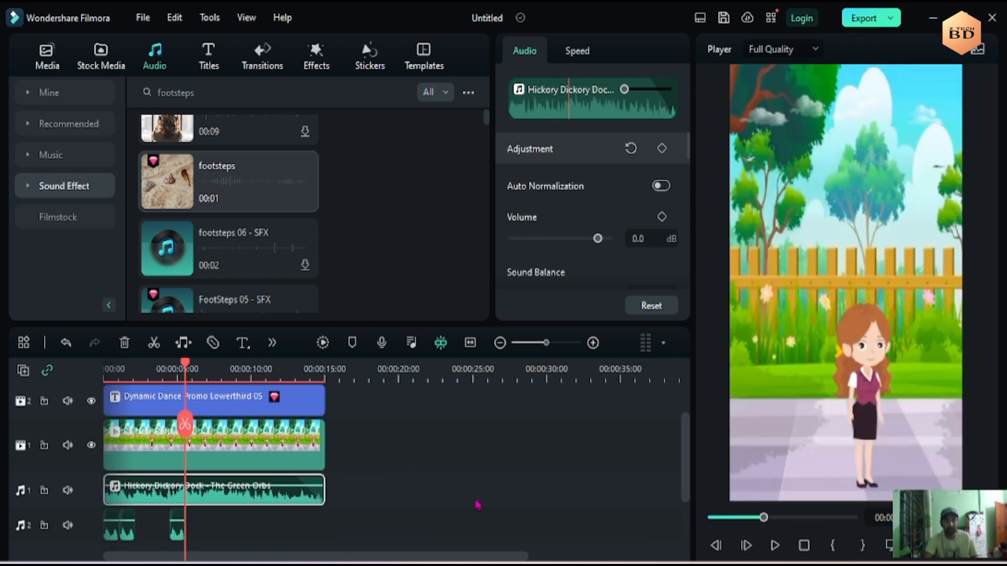
pyautogui.moveTo(225, 499); pyautogui.dragTo(340, 498)
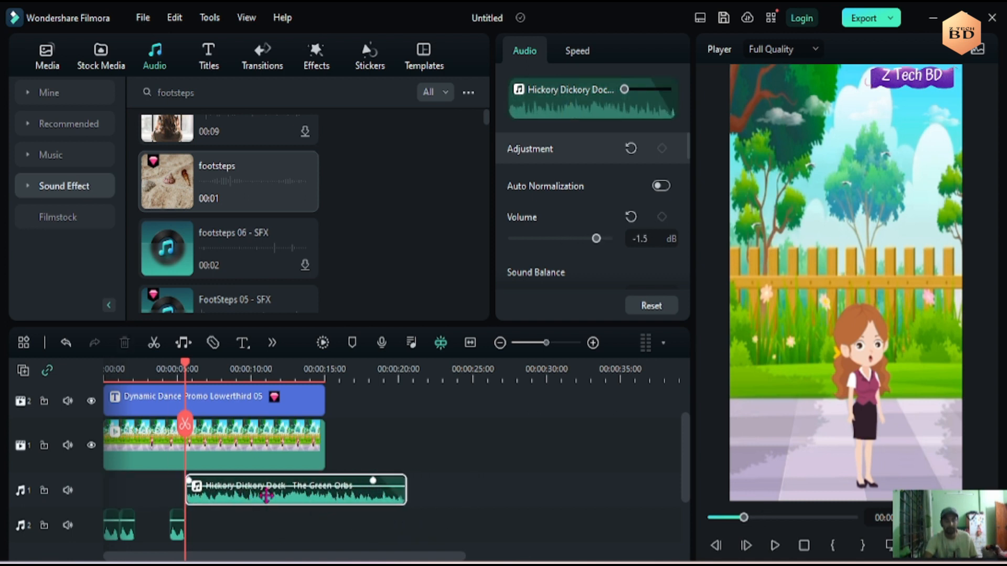
pyautogui.moveTo(407, 498); pyautogui.dragTo(324, 498)
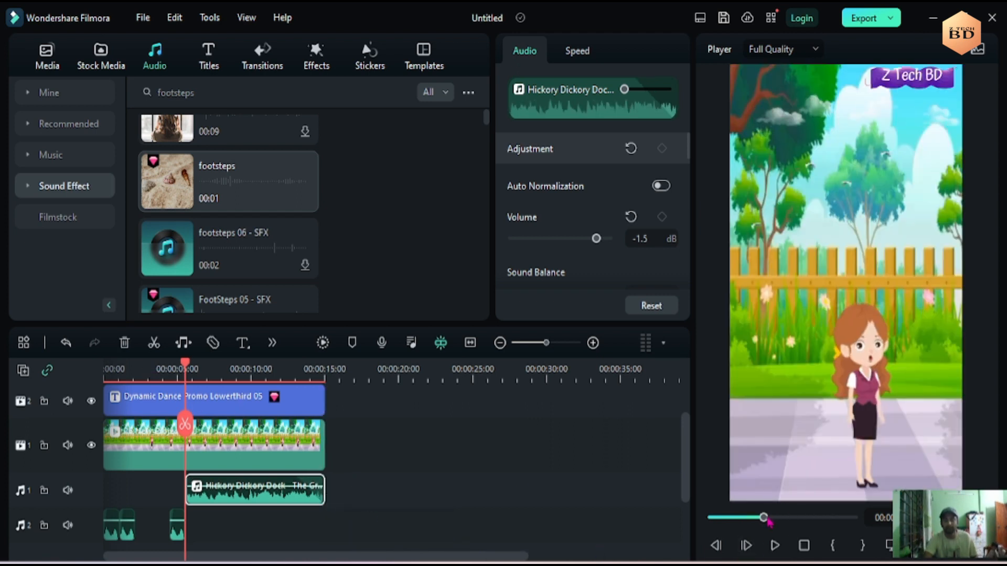
# - Play the video from the start to about 10 seconds to check the audio, and return the playhead to the song's start
pyautogui.moveTo(763, 518); pyautogui.dragTo(715, 518)
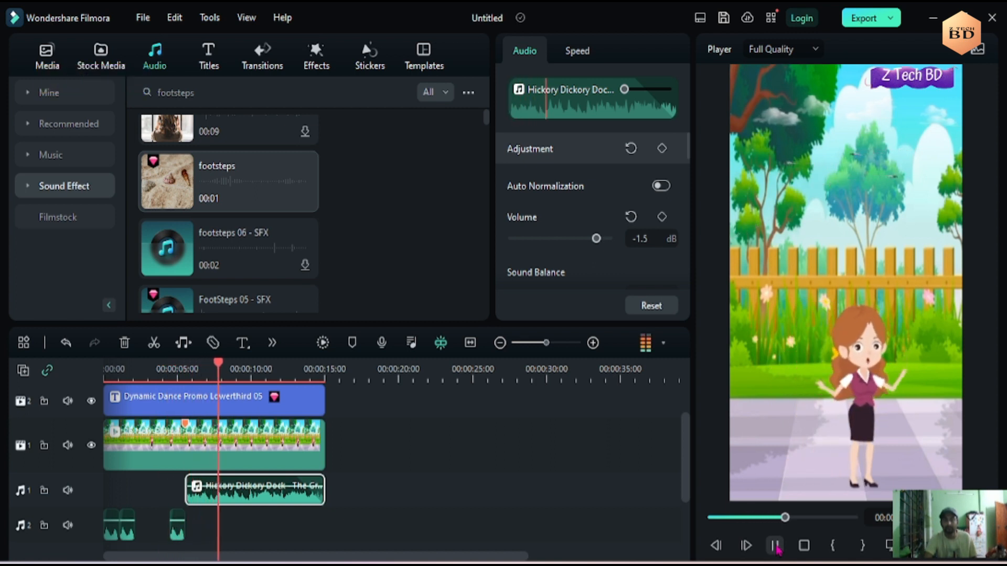
pyautogui.click(775, 546)
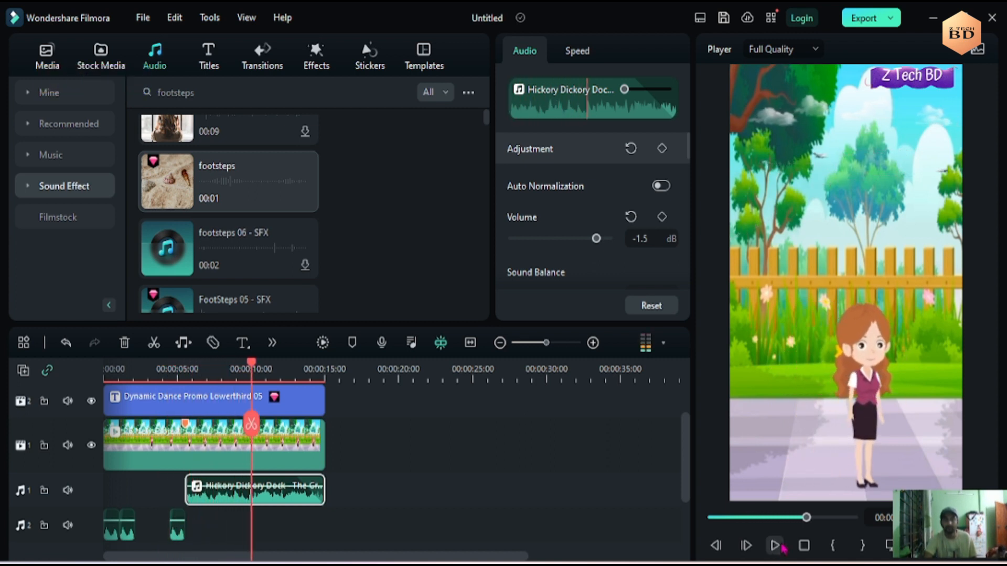
pyautogui.click(187, 373)
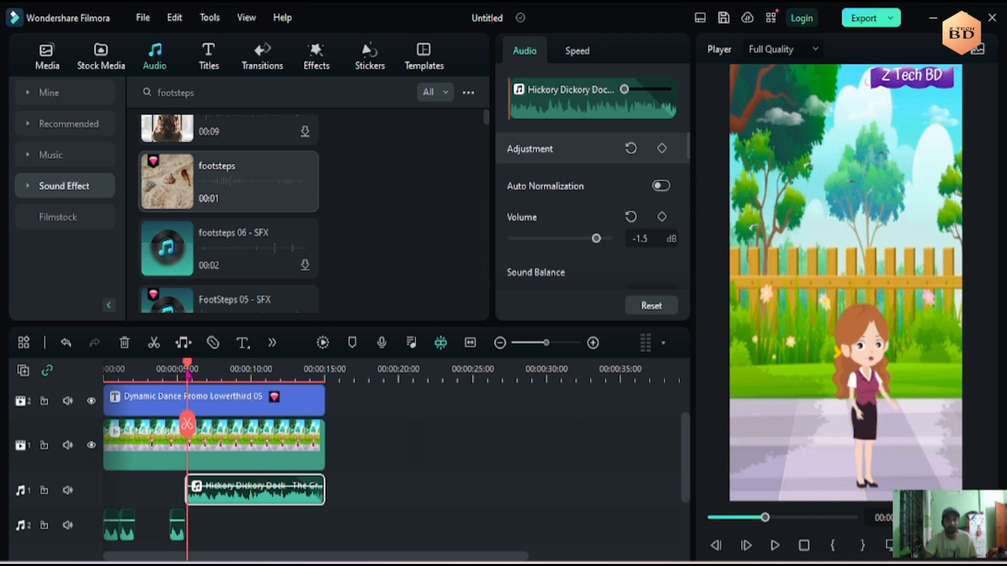
pyautogui.moveTo(187, 373); pyautogui.dragTo(185, 370)
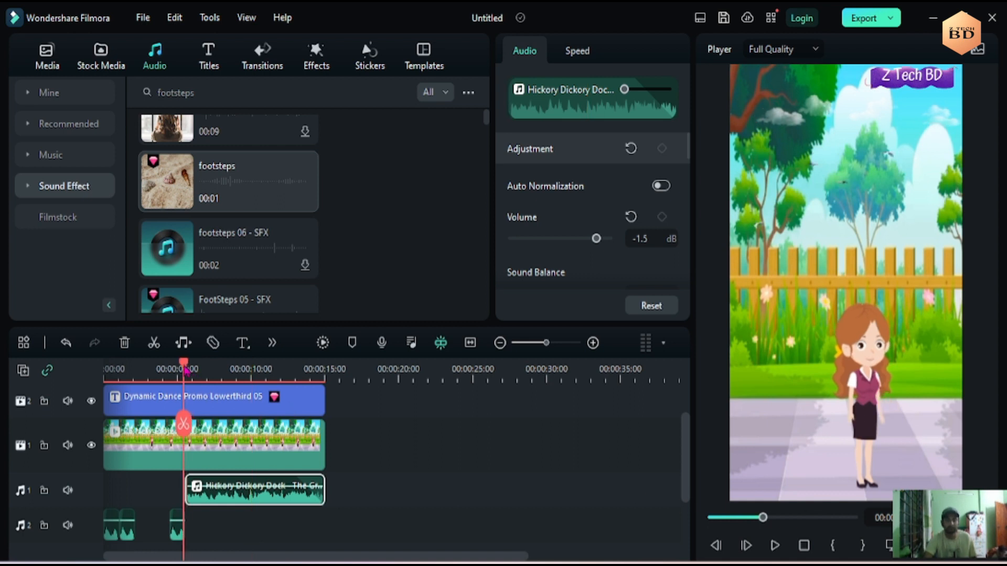
# - Search the effects library for "welcome"
pyautogui.click(316, 58)
pyautogui.click(178, 91)
pyautogui.write('we')
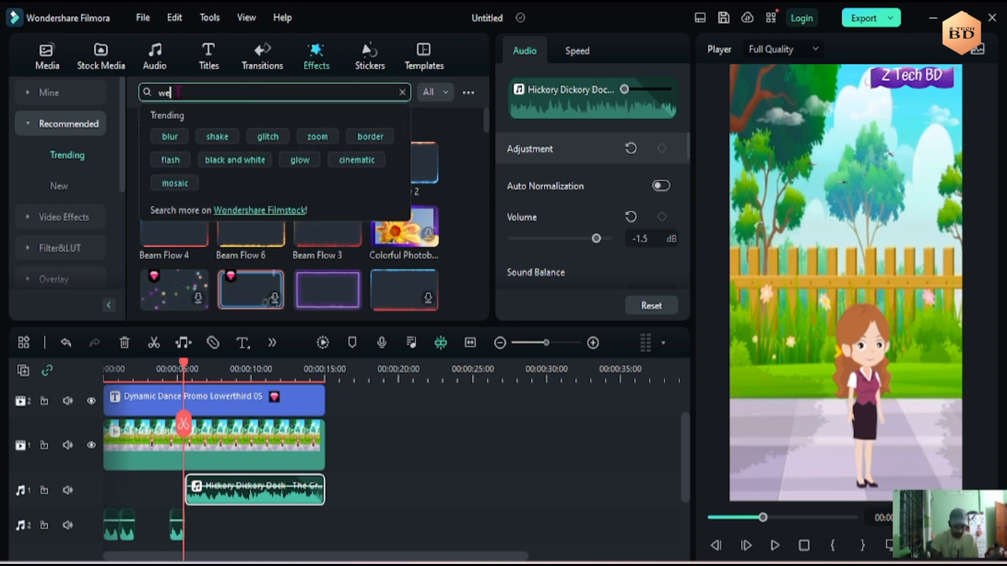
pyautogui.write('lcome')
pyautogui.press('Return')
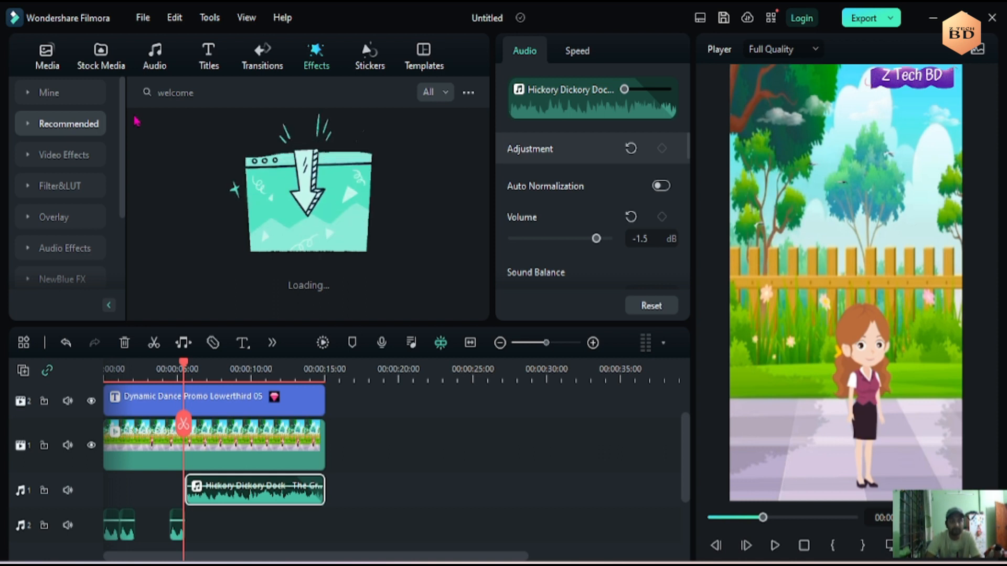
# - Place the 2022 Back To School effect above the title at about 5.5 seconds and extend its end to about 14.5 seconds
pyautogui.scroll(2, 280, 415)
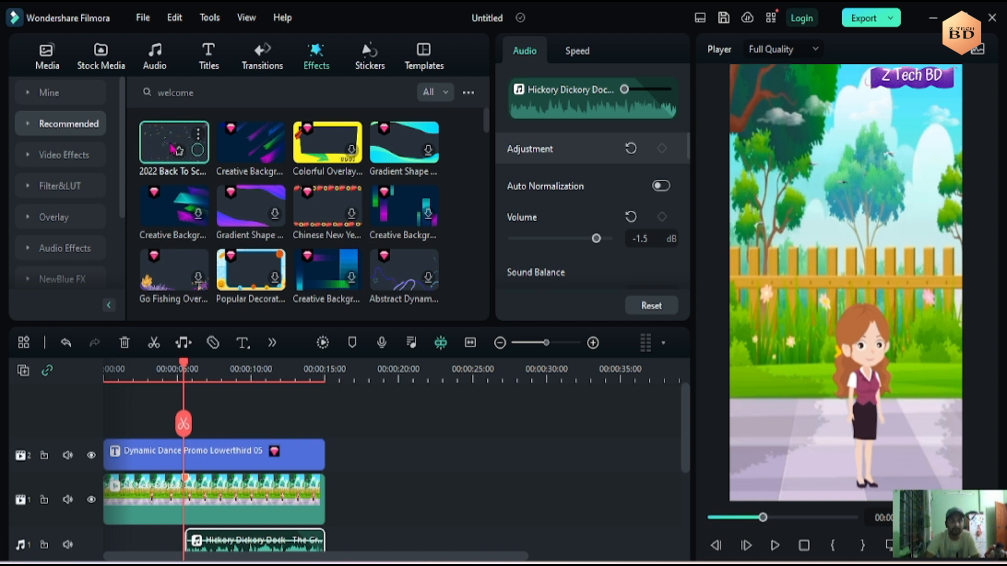
pyautogui.moveTo(179, 141); pyautogui.dragTo(206, 433)
pyautogui.click(258, 453)
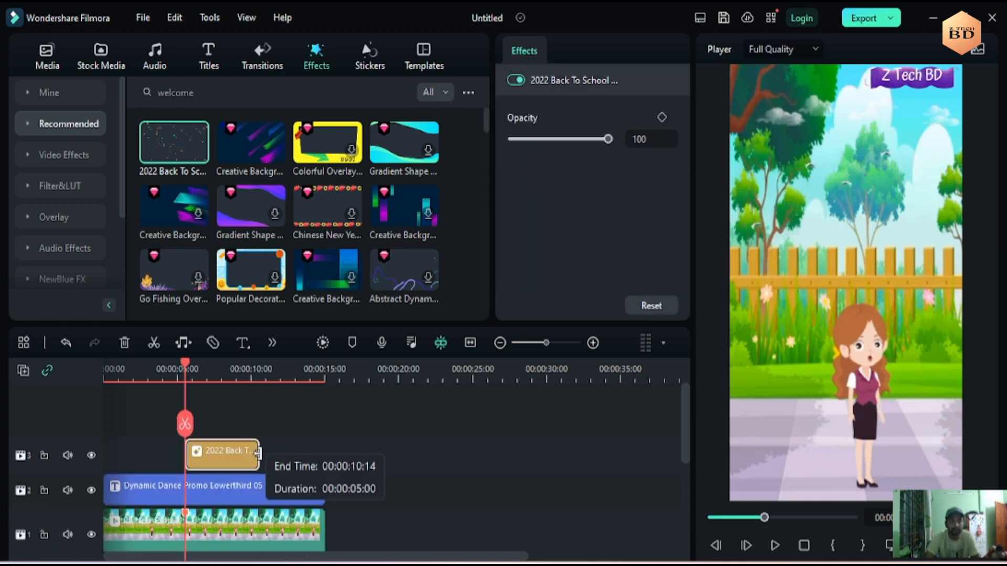
pyautogui.moveTo(260, 454); pyautogui.dragTo(318, 455)
# - Play the finished video from the start, and export it as an MP4 named ZTBD-26 at 1080 x 1920 and 25 fps
pyautogui.moveTo(764, 518); pyautogui.dragTo(709, 520)
pyautogui.click(775, 546)
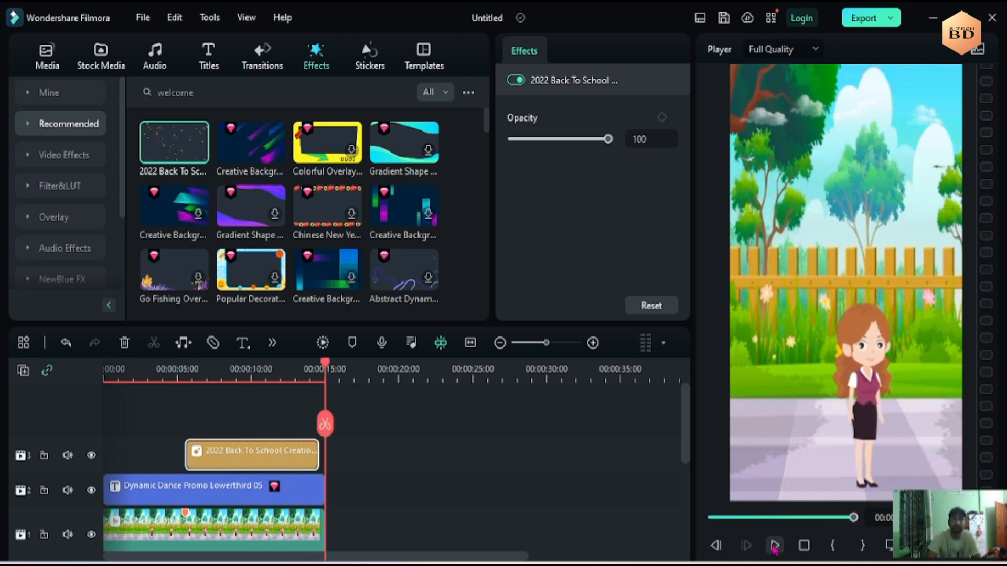
pyautogui.click(858, 25)
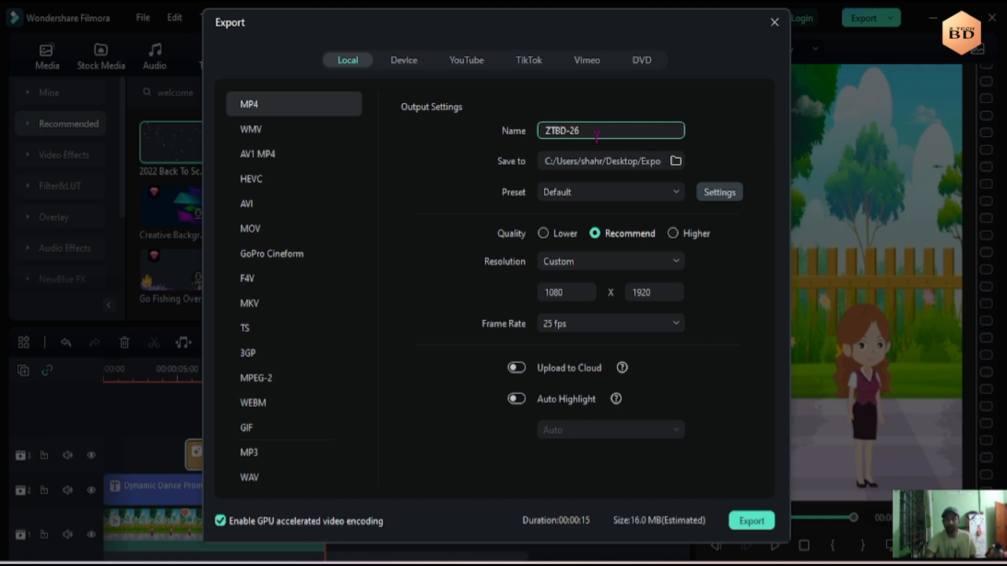
pyautogui.click(762, 522)
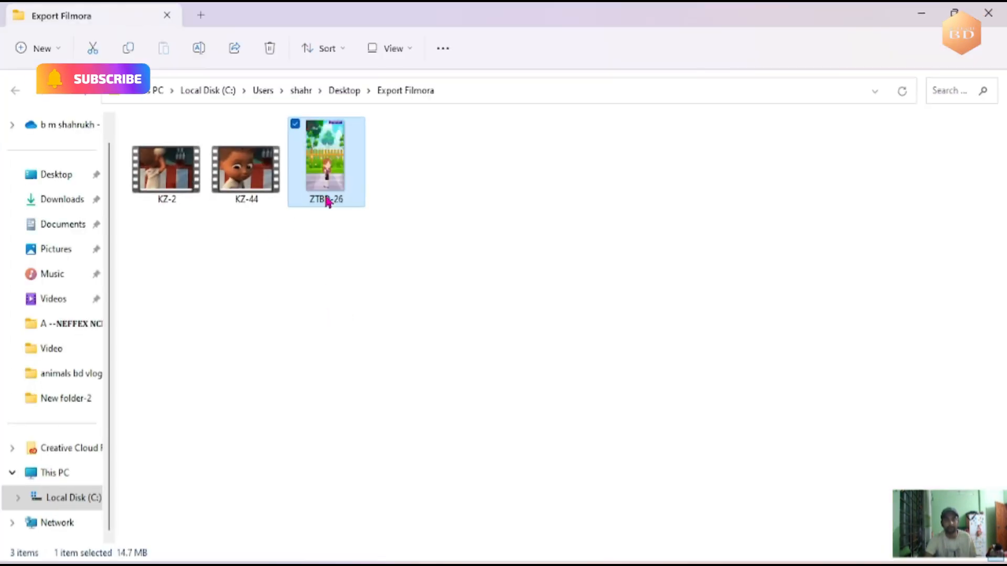
# - Open the exported ZTBD-26 video from the Export Filmora folder in VLC media player
pyautogui.rightClick(326, 195)
pyautogui.moveTo(367, 266)
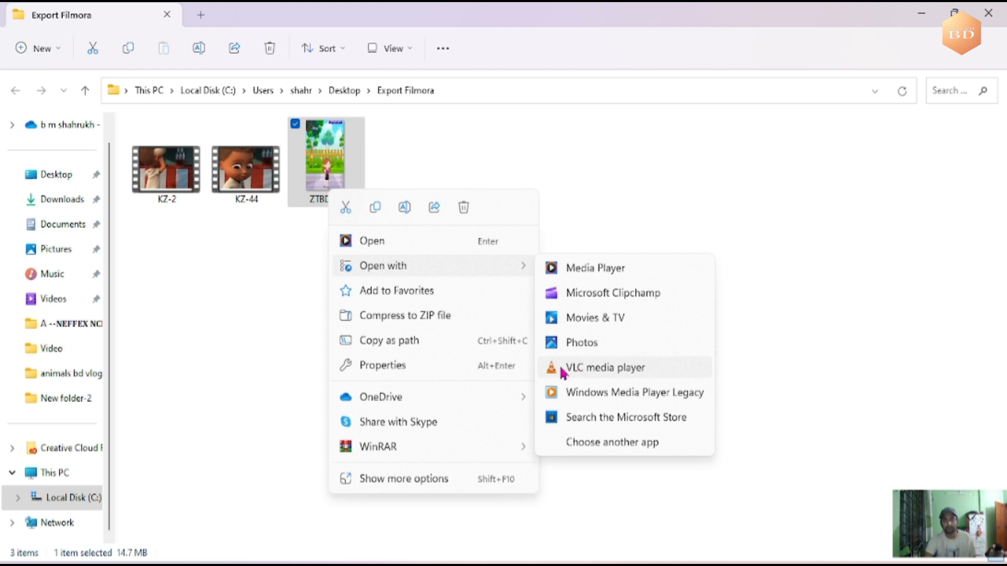
pyautogui.click(592, 367)
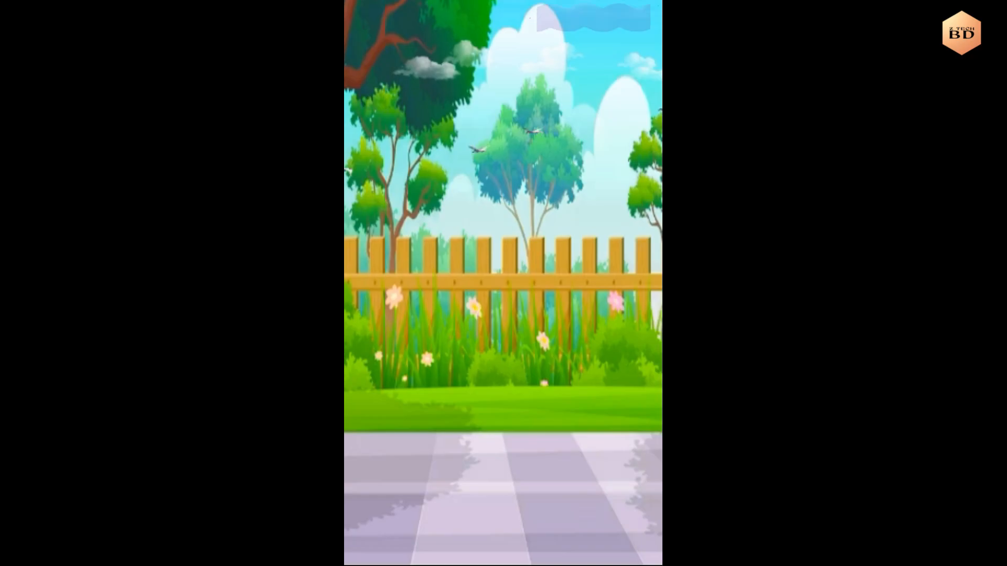